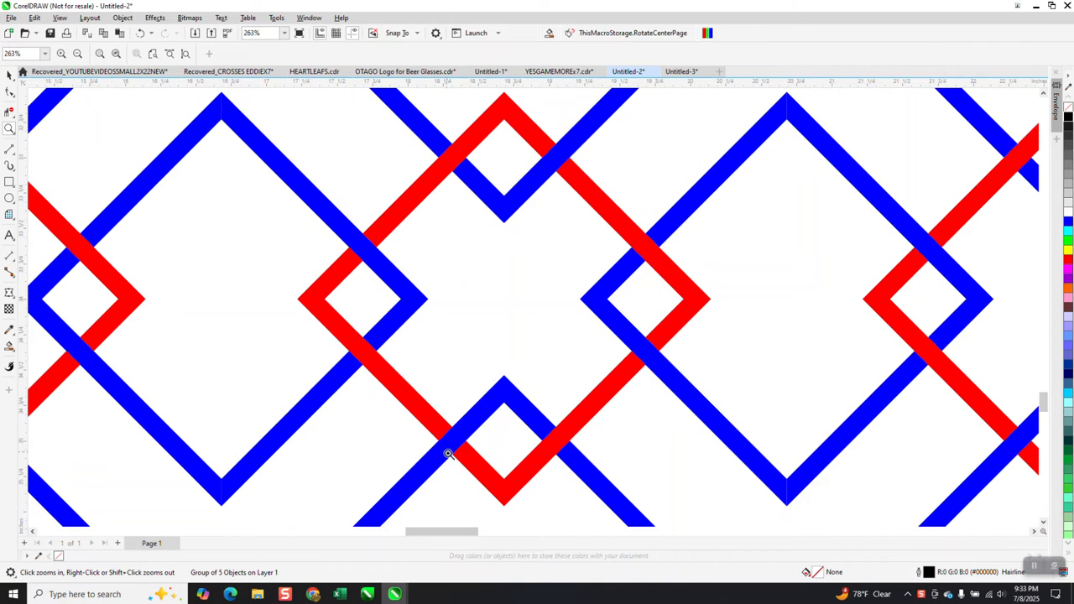
Examine the finished red and blue interlaced diamond pattern and the outlined five-diamond group it is based on
{"action": "scroll", "coordinate": [513, 340], "scroll_direction": "down", "scroll_amount": 2}
{"action": "scroll", "coordinate": [676, 265], "scroll_direction": "down", "scroll_amount": 3}
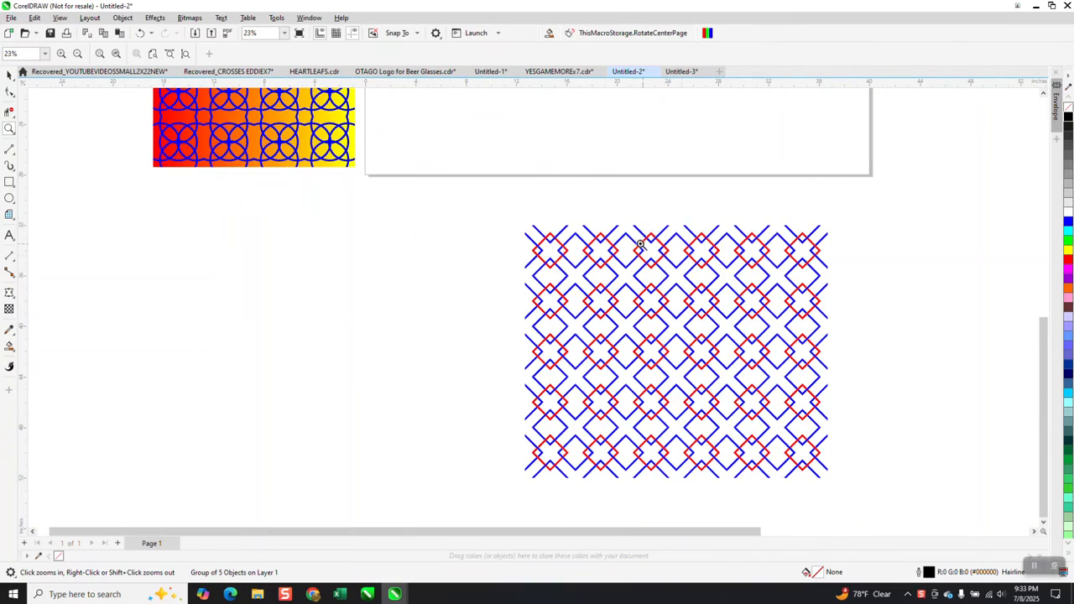
{"action": "scroll", "coordinate": [693, 286], "scroll_direction": "up", "scroll_amount": 5}
{"action": "scroll", "coordinate": [731, 303], "scroll_direction": "down", "scroll_amount": 2}
{"action": "scroll", "coordinate": [731, 303], "scroll_direction": "down", "scroll_amount": 5}
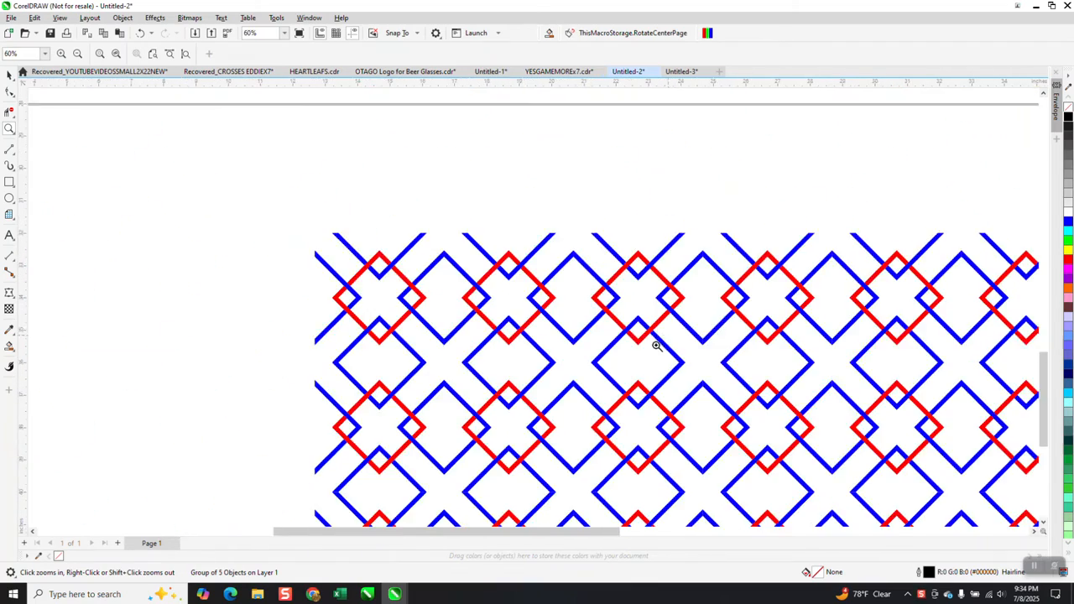
{"action": "left_click_drag", "start_coordinate": [796, 153], "coordinate": [930, 316]}
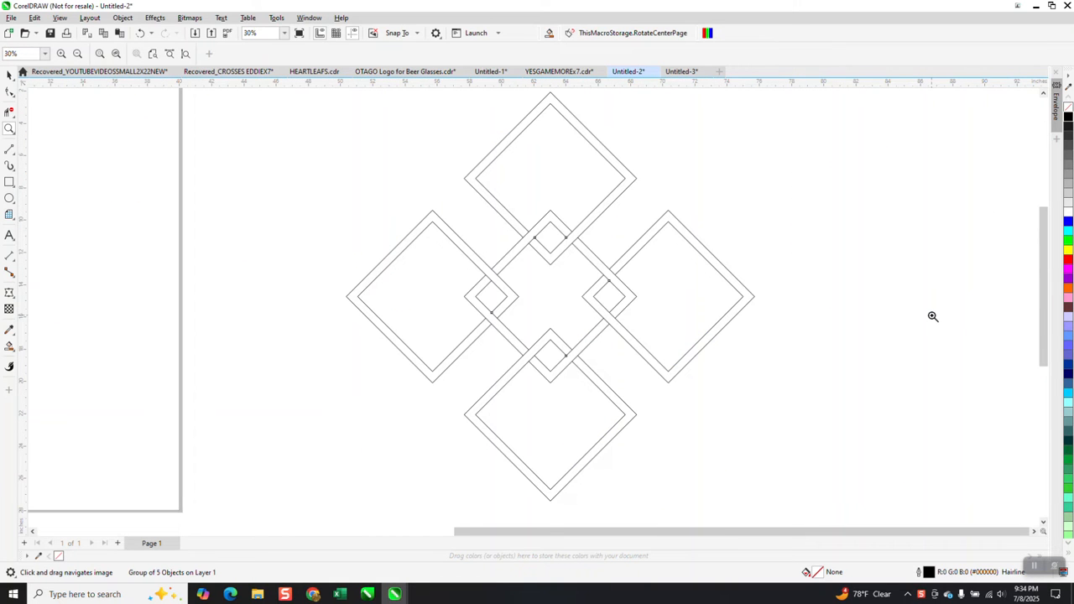
{"action": "scroll", "coordinate": [932, 316], "scroll_direction": "down", "scroll_amount": 2}
Draw a square about 11.25 inches wide on the page and rotate it 45 degrees into a diamond
{"action": "left_click", "coordinate": [9, 181]}
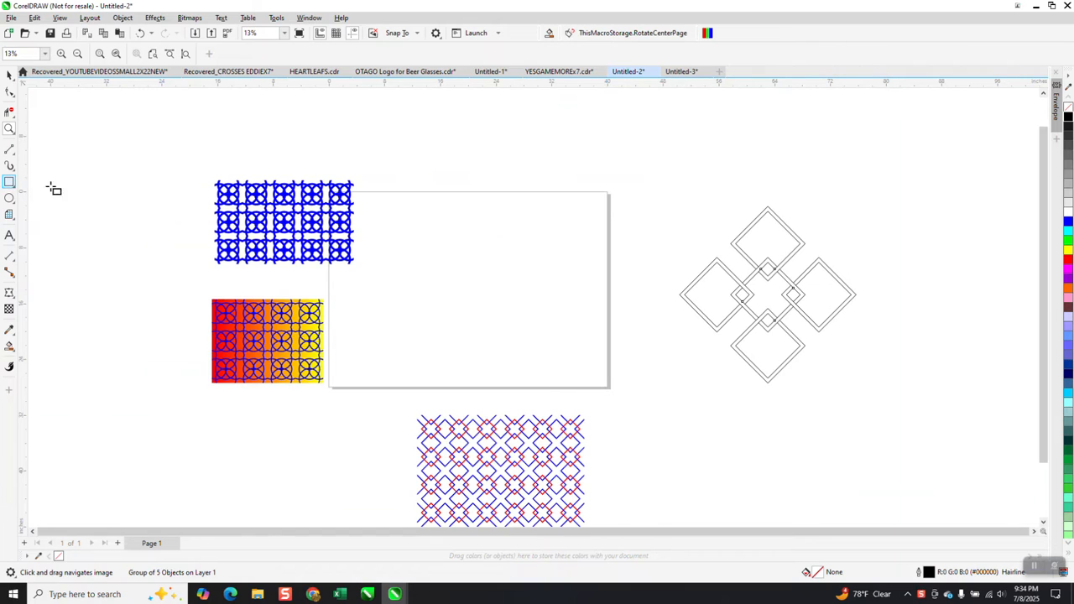
{"action": "left_click_drag", "start_coordinate": [511, 241], "coordinate": [432, 319]}
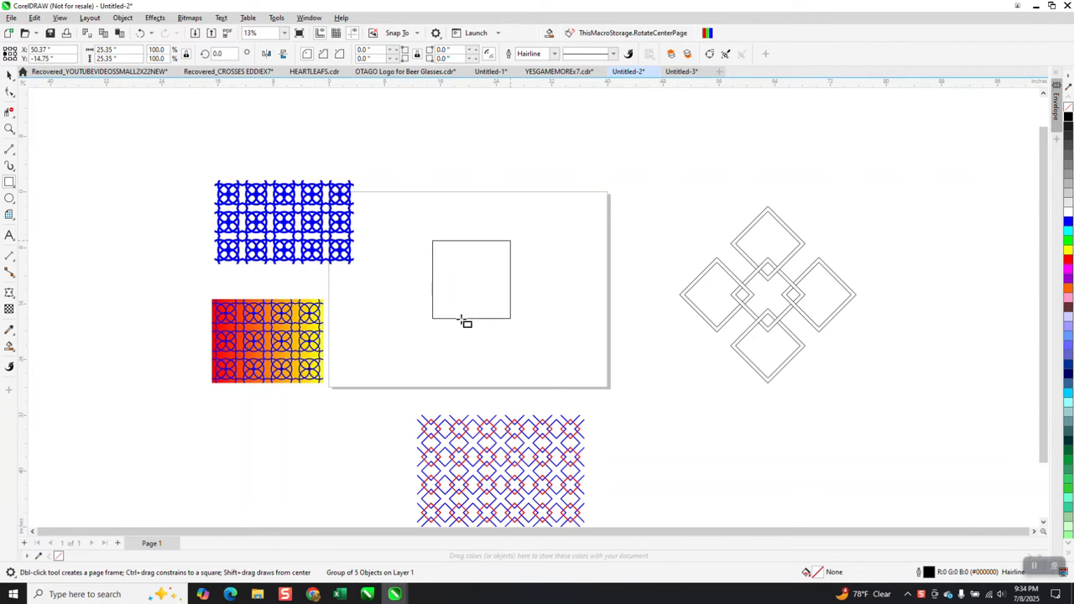
{"action": "left_click", "coordinate": [219, 54]}
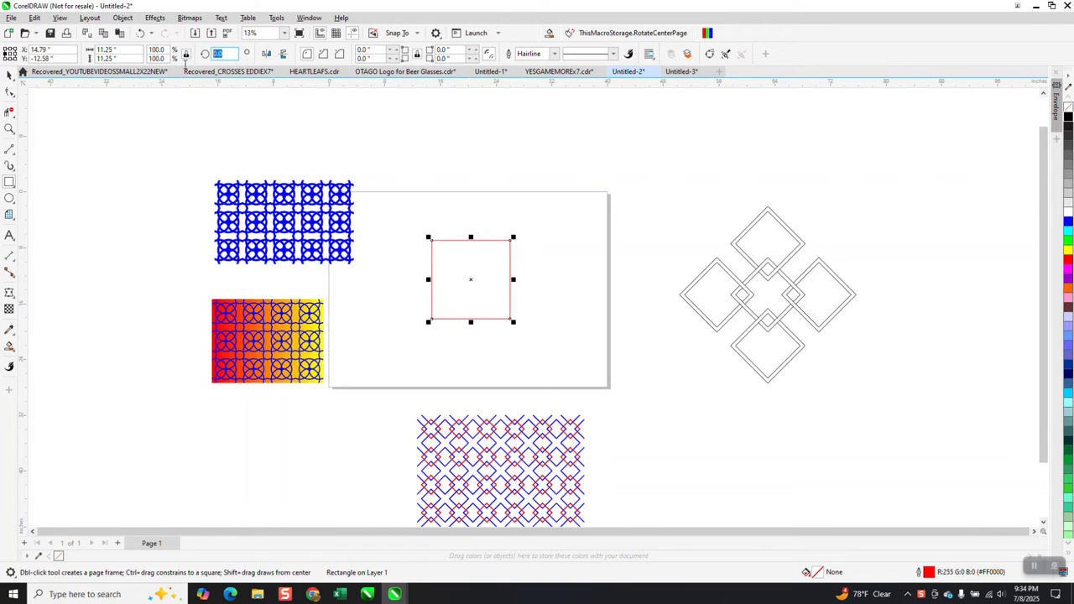
{"action": "type", "text": "45"}
{"action": "key", "text": "Return"}
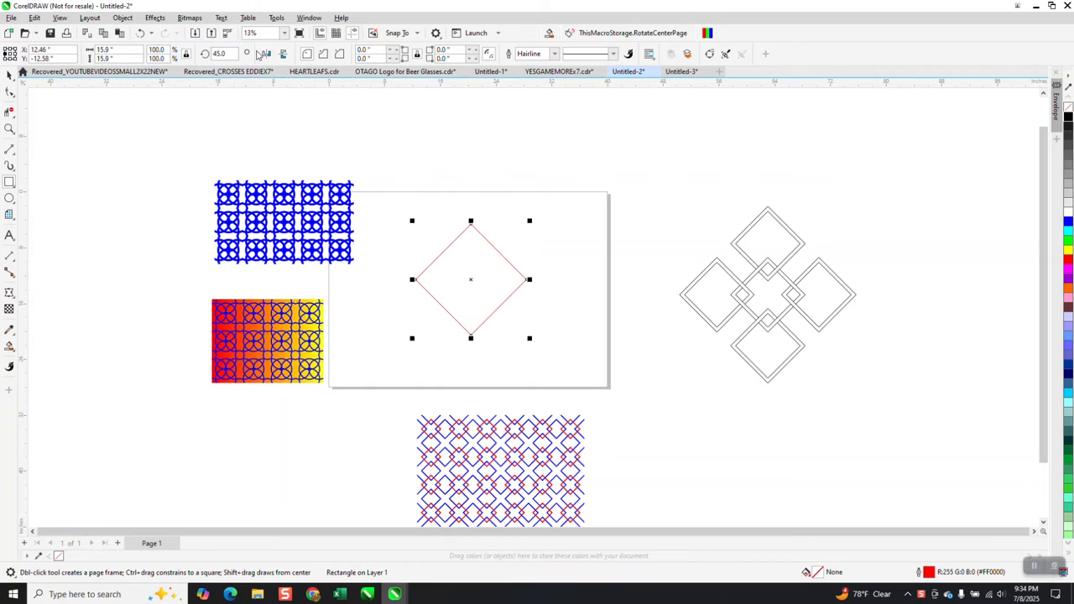
Set the diamond's outline width to 1 inch
{"action": "left_click", "coordinate": [554, 56]}
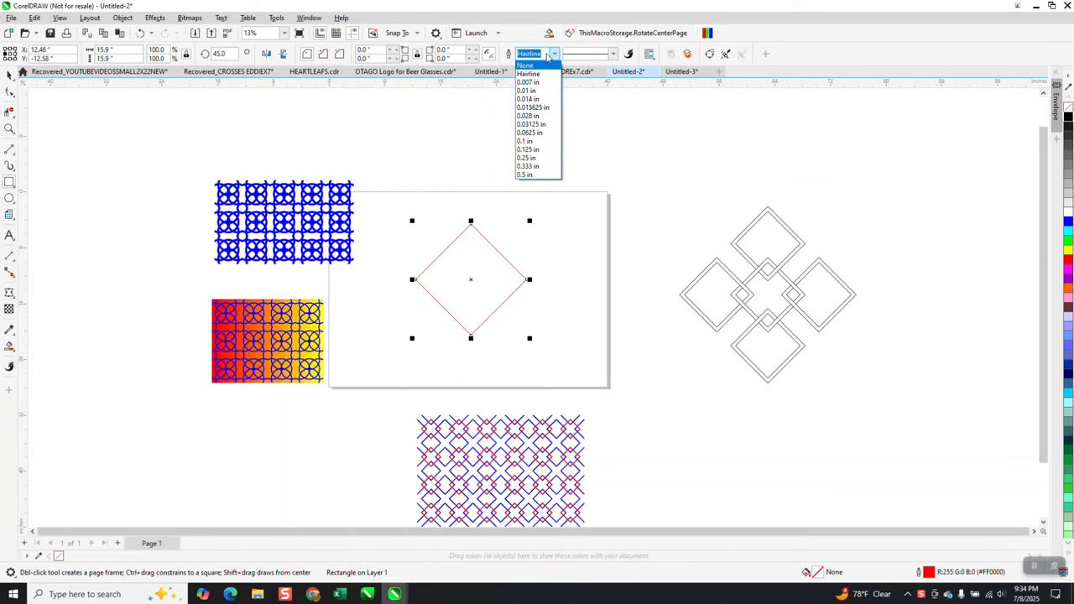
{"action": "left_click", "coordinate": [545, 65]}
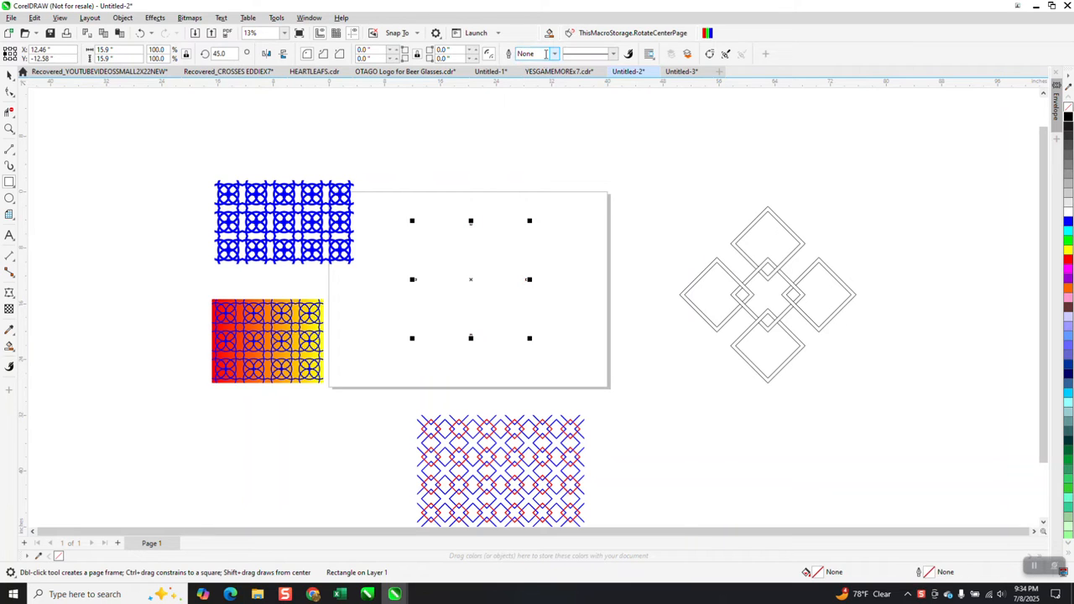
{"action": "type", "text": "1"}
{"action": "key", "text": "Return"}
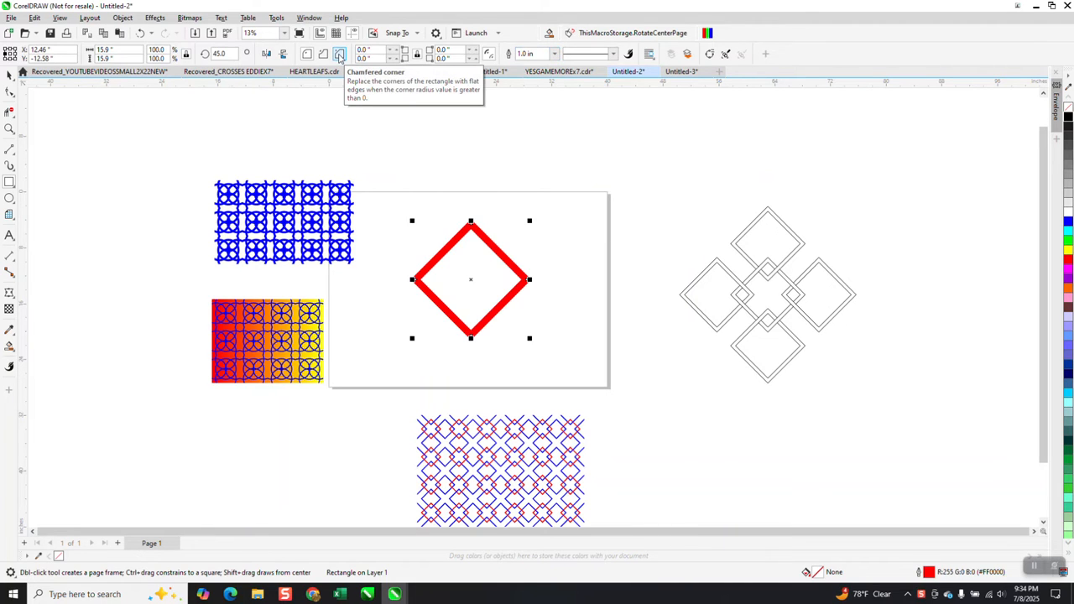
Convert the diamond's outline to an object, remove its fill and give it a black outline
{"action": "left_click", "coordinate": [122, 18]}
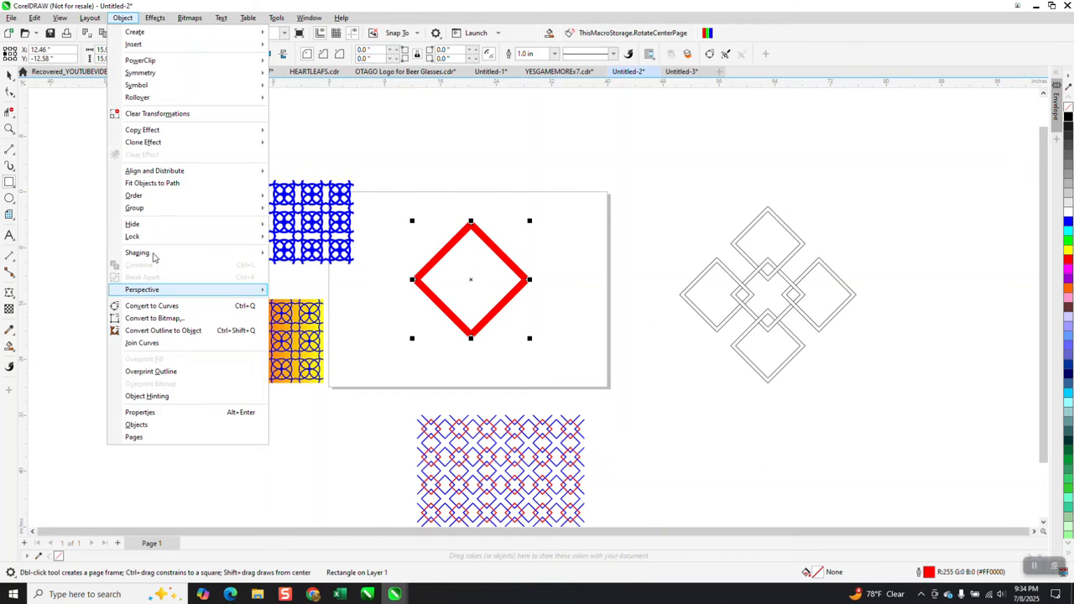
{"action": "left_click", "coordinate": [164, 331]}
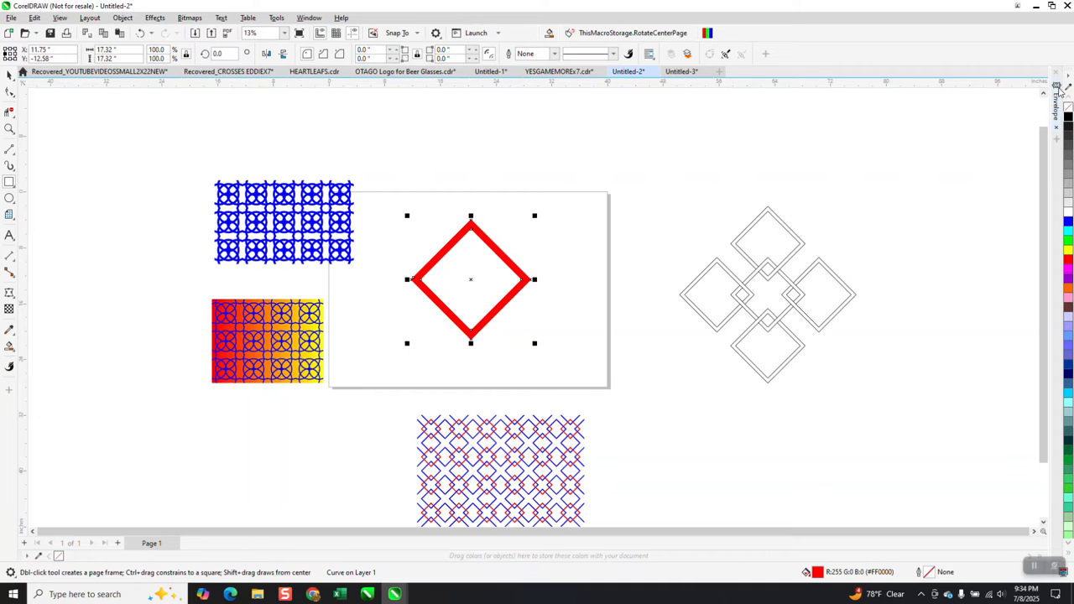
{"action": "left_click", "coordinate": [1068, 109]}
{"action": "right_click", "coordinate": [1068, 122]}
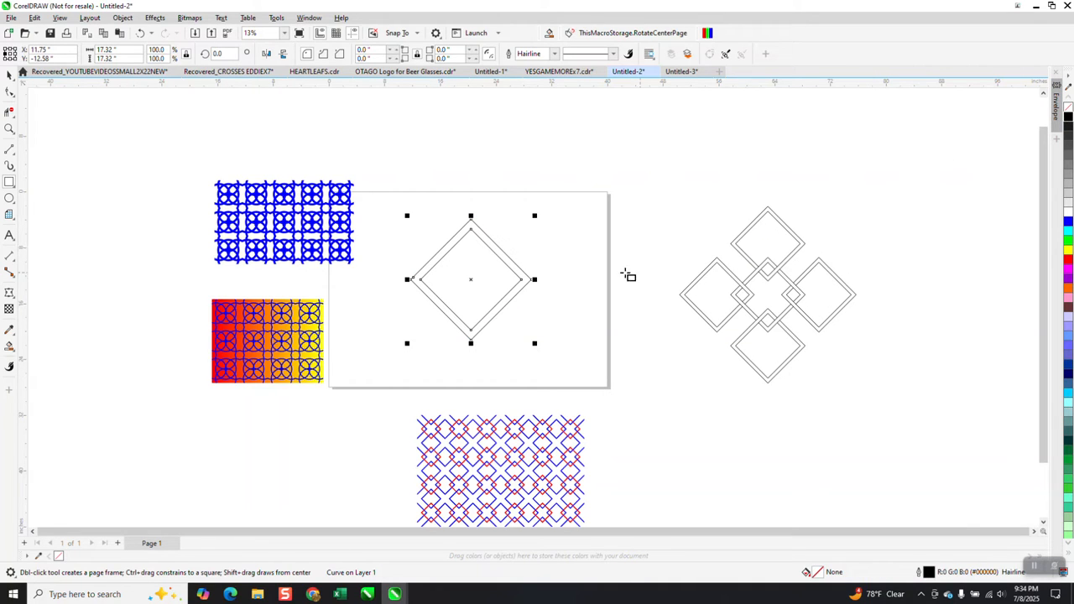
Place a copy of the diamond frame to its left so that the two frames overlap at their facing corners
{"action": "key", "text": "space"}
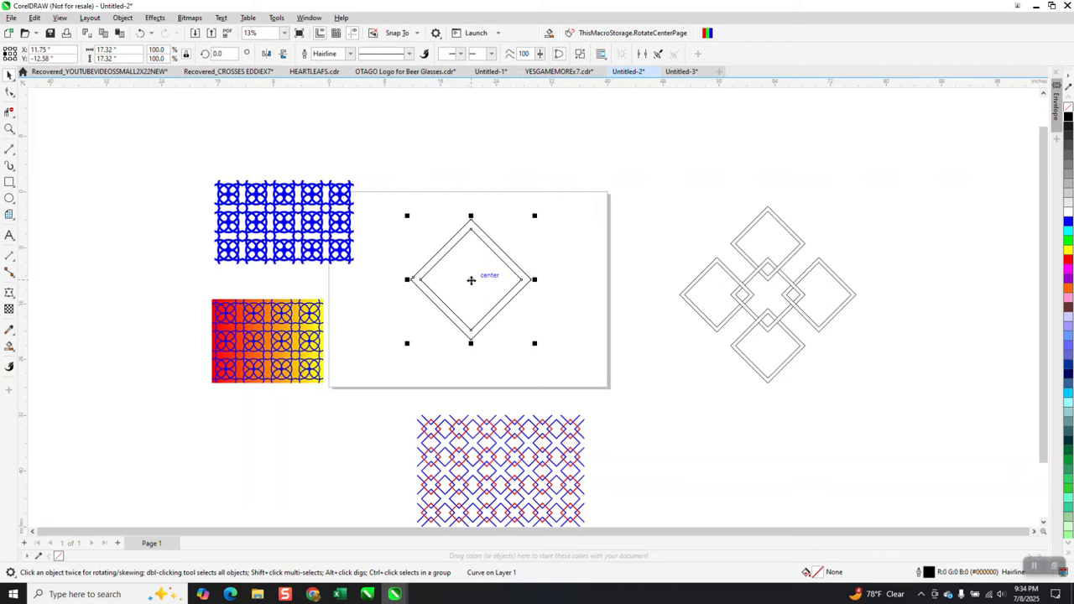
{"action": "left_click_drag", "start_coordinate": [472, 280], "coordinate": [419, 280]}
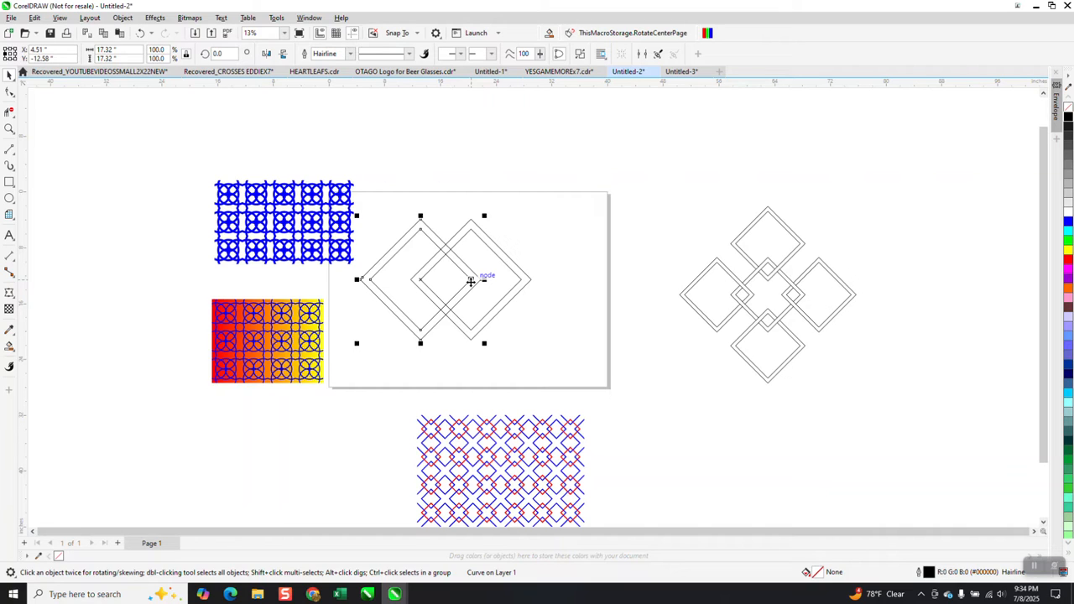
{"action": "left_click_drag", "start_coordinate": [471, 281], "coordinate": [445, 284]}
{"action": "scroll", "coordinate": [472, 311], "scroll_direction": "down", "scroll_amount": 1}
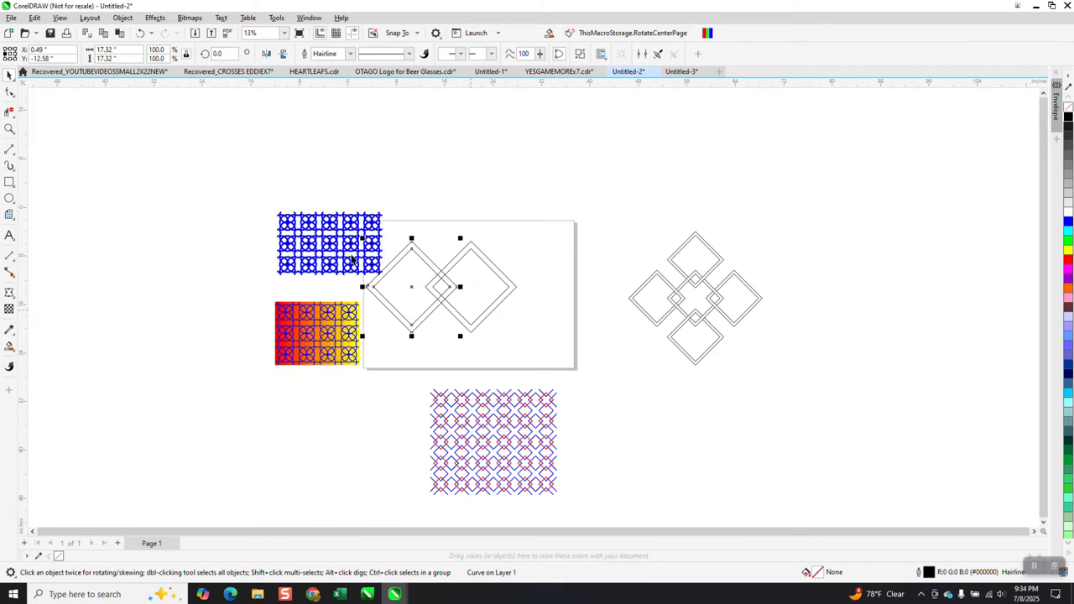
Move the blue circle pattern, the red-yellow gradient rectangle and its blue pattern overlay away from the page to the left
{"action": "left_click_drag", "start_coordinate": [344, 247], "coordinate": [282, 199]}
{"action": "left_click_drag", "start_coordinate": [317, 338], "coordinate": [213, 297]}
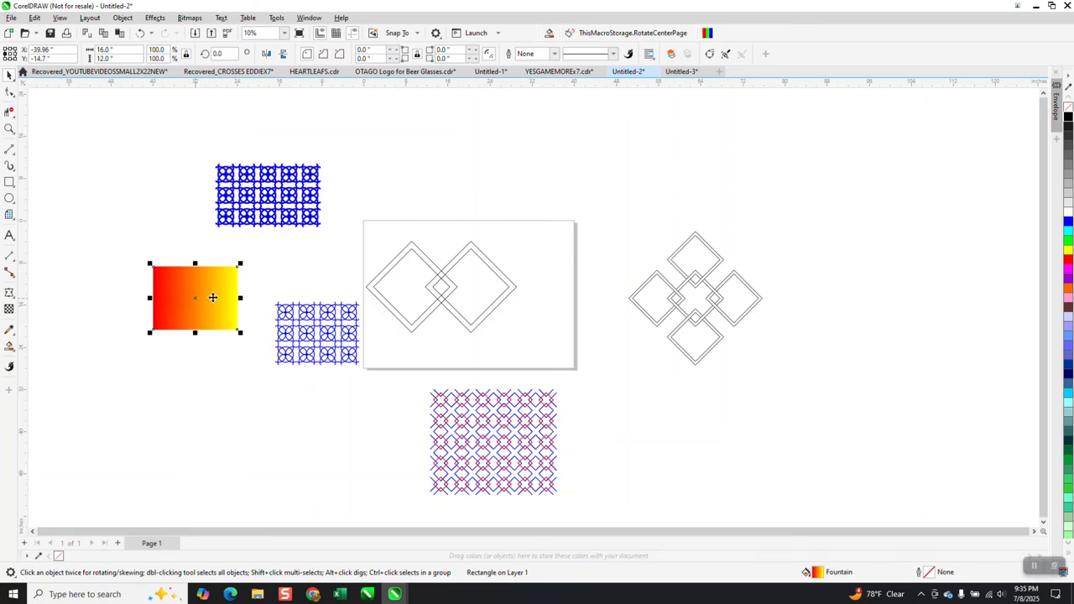
{"action": "left_click_drag", "start_coordinate": [329, 336], "coordinate": [204, 323]}
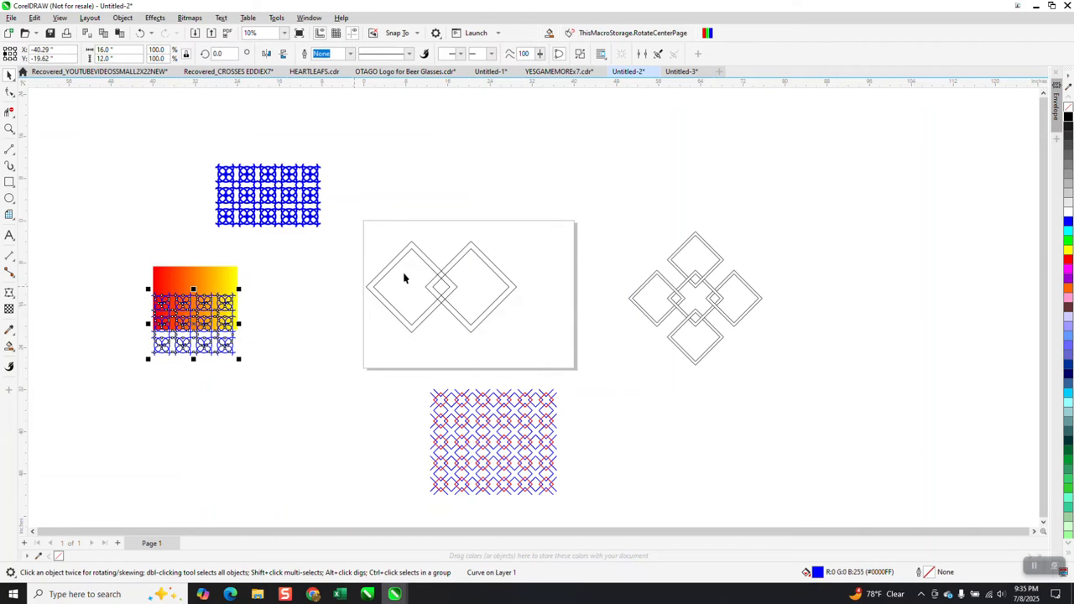
Try to shift the left diamond's rotation centre to the middle of the page, and undo it
{"action": "left_click_drag", "start_coordinate": [356, 215], "coordinate": [379, 280]}
{"action": "left_click_drag", "start_coordinate": [496, 344], "coordinate": [556, 362]}
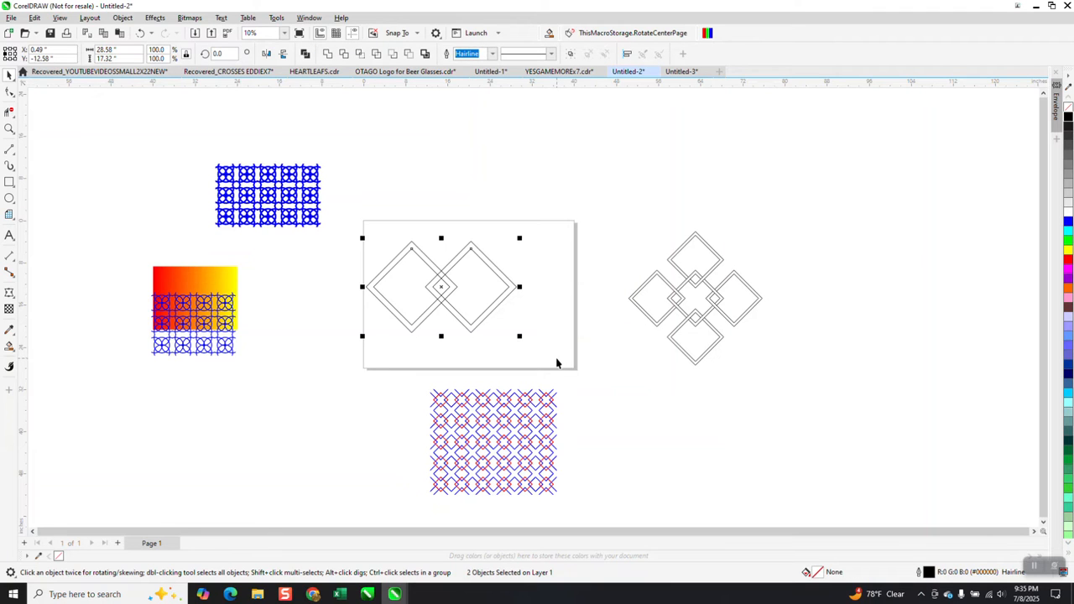
{"action": "left_click", "coordinate": [429, 276]}
{"action": "left_click", "coordinate": [428, 262]}
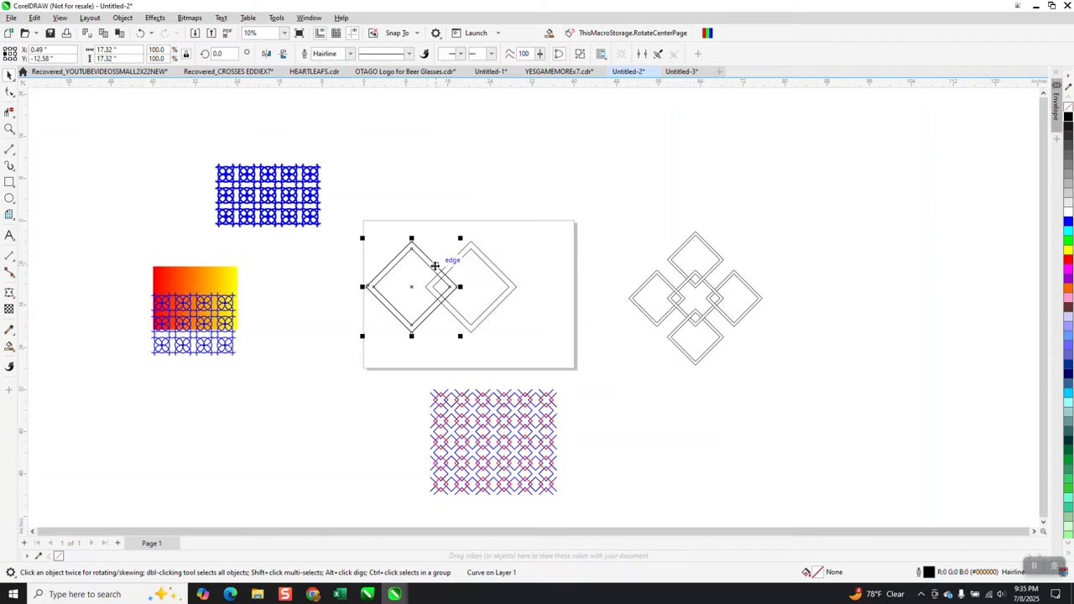
{"action": "left_click", "coordinate": [458, 281]}
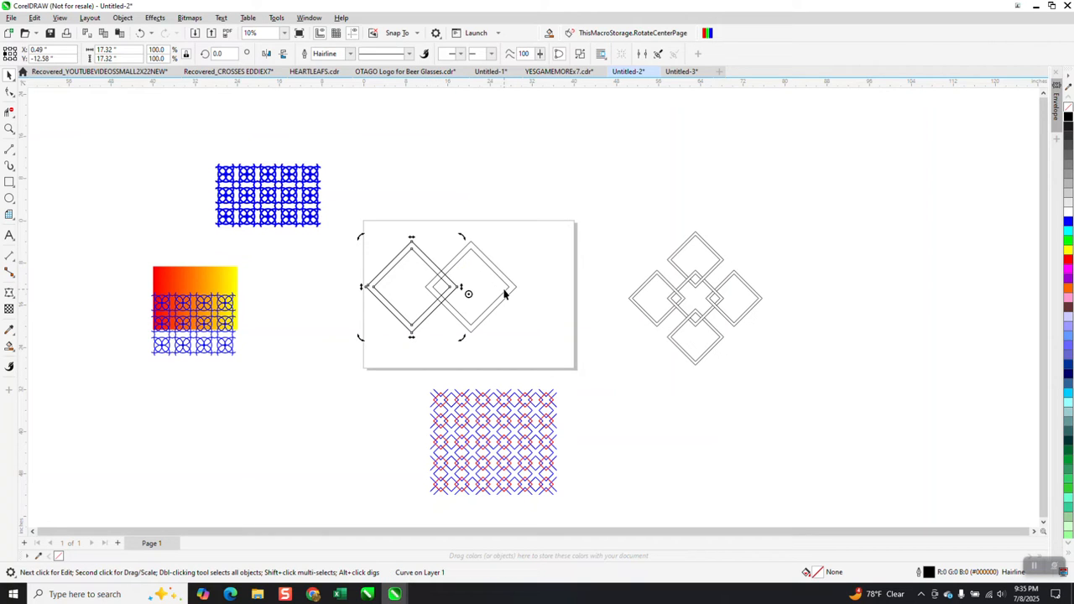
{"action": "left_click", "coordinate": [140, 32]}
Centre the original right-hand diamond on the page and delete its left copy
{"action": "left_click", "coordinate": [504, 278]}
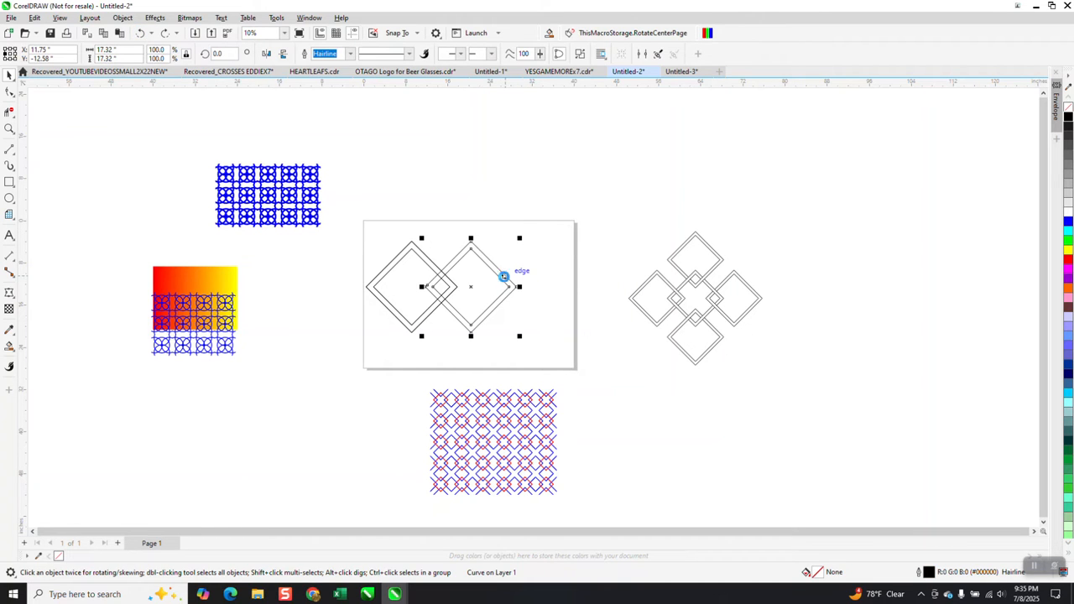
{"action": "left_click_drag", "start_coordinate": [504, 277], "coordinate": [503, 284]}
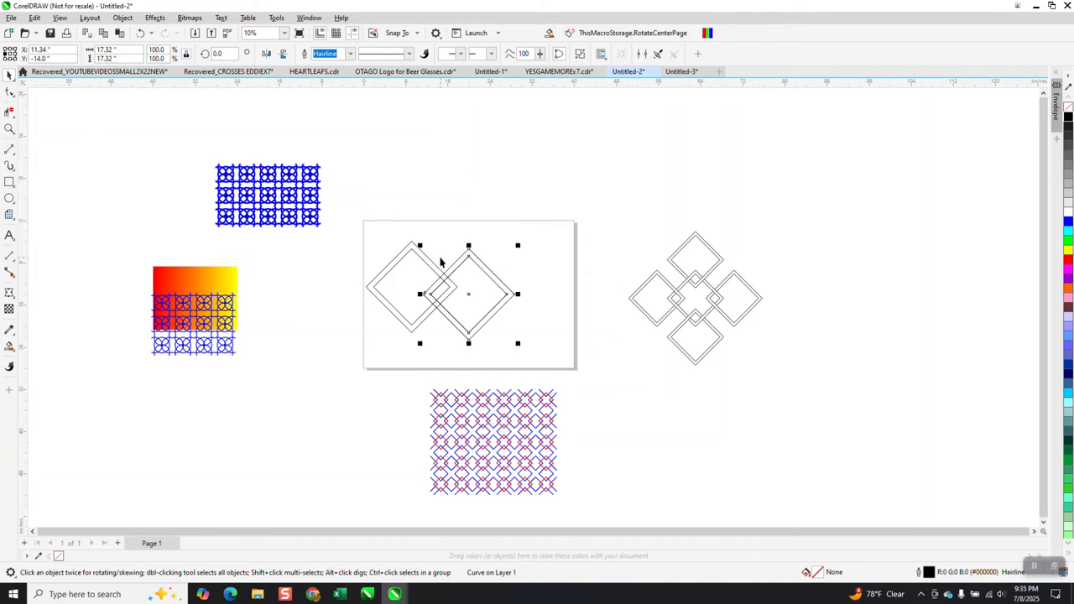
{"action": "left_click", "coordinate": [435, 270]}
{"action": "key", "text": "Delete"}
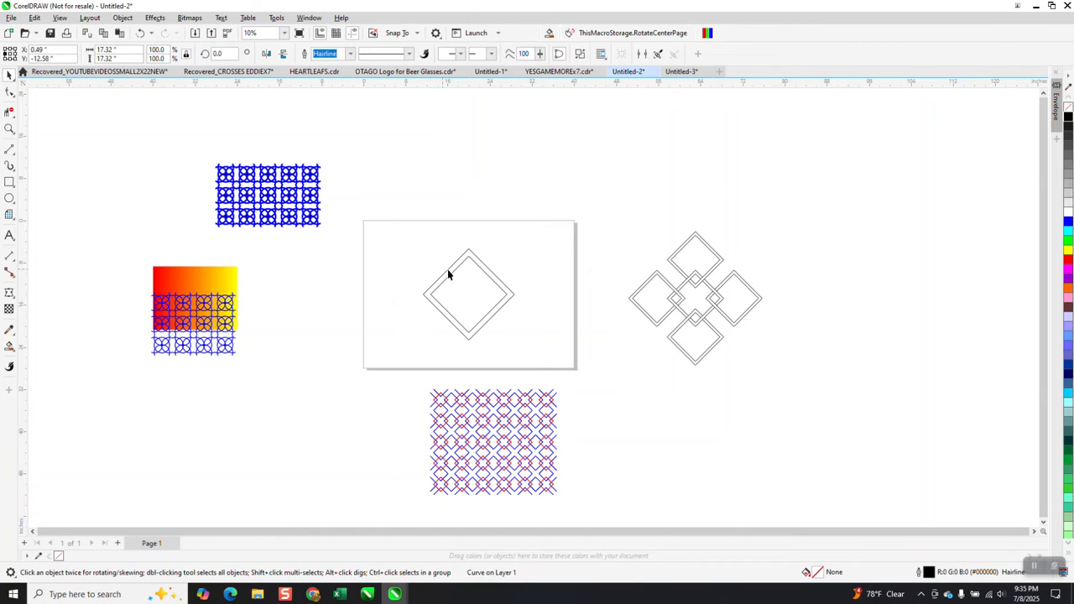
{"action": "left_click", "coordinate": [479, 263]}
{"action": "key", "text": "Delete"}
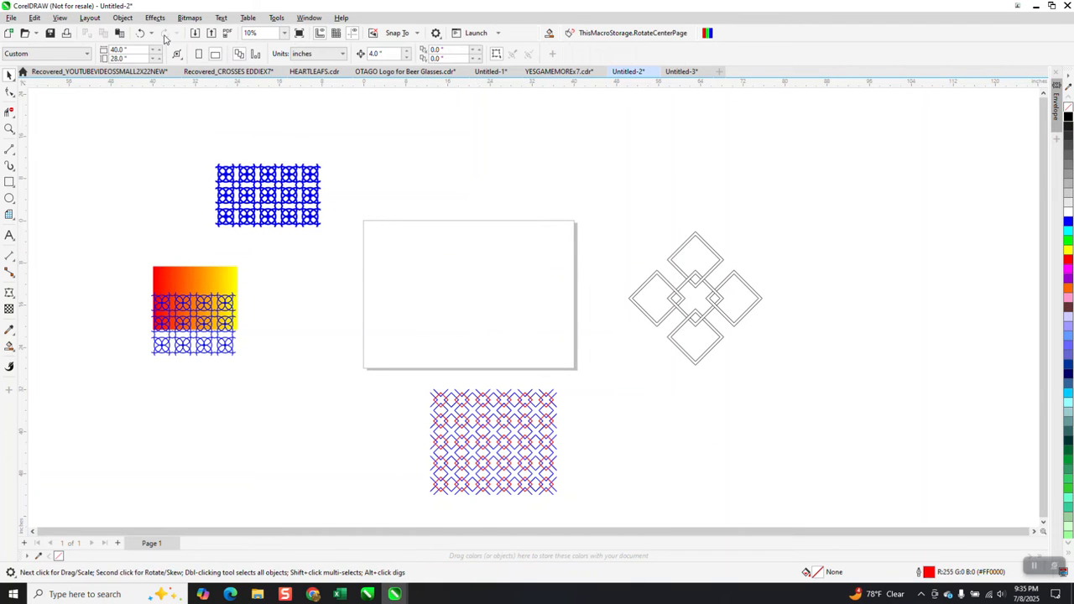
{"action": "left_click", "coordinate": [140, 32]}
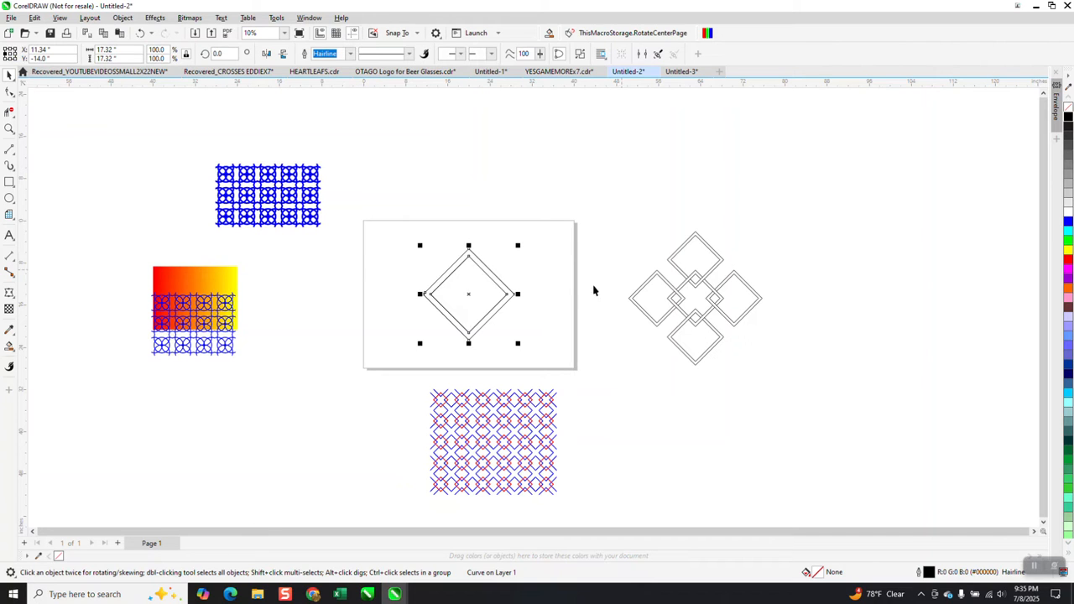
Place one horizontally aligned copy of the centred diamond to its left, overlapping it at the facing corners, and discard any extra repeat
{"action": "left_click_drag", "start_coordinate": [470, 293], "coordinate": [413, 293]}
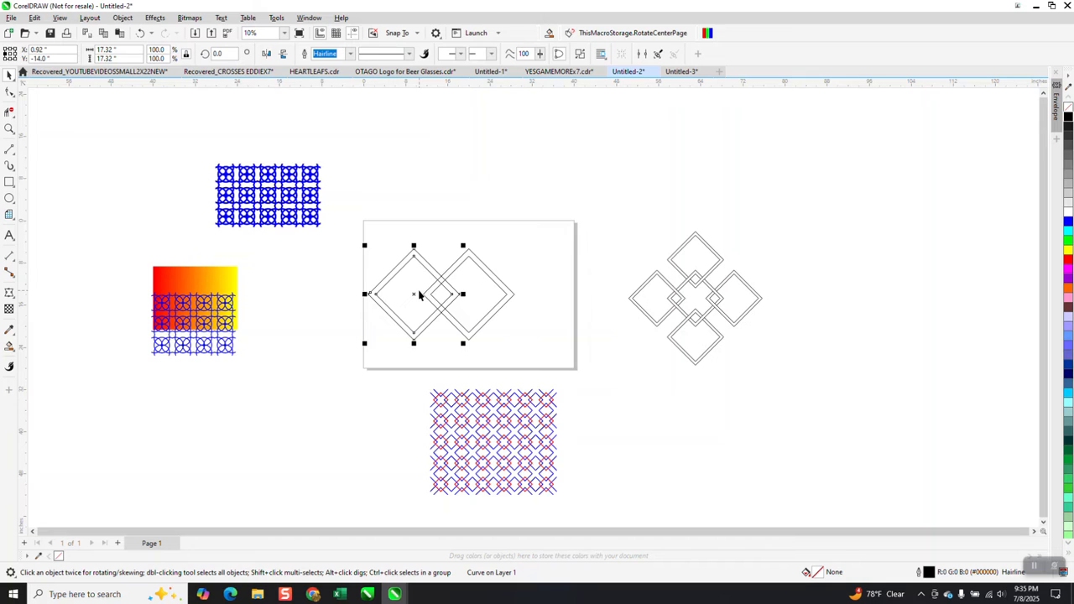
{"action": "key", "text": "ctrl+r"}
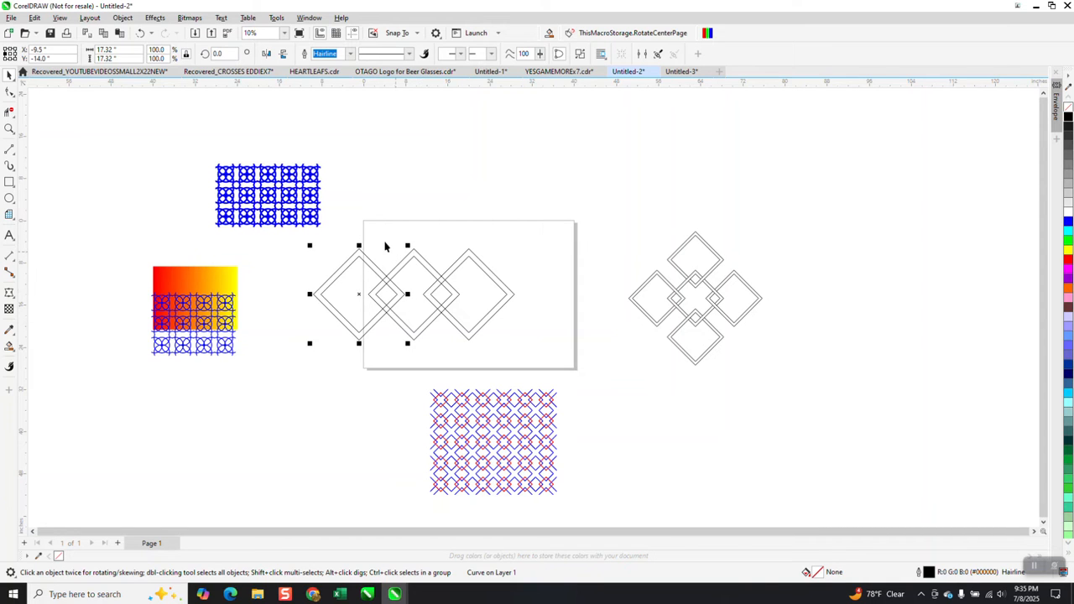
{"action": "key", "text": "Delete"}
Rotate copies of the left diamond in 90-degree increments around the page centre to surround the middle diamond on all four sides
{"action": "left_click", "coordinate": [402, 275]}
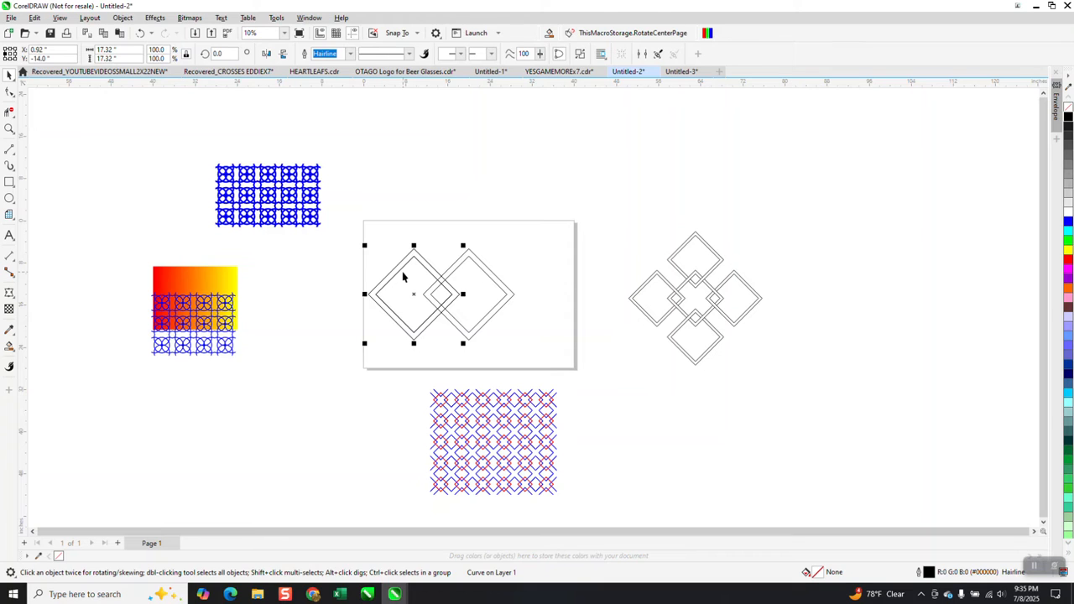
{"action": "left_click", "coordinate": [218, 54]}
{"action": "type", "text": "90"}
{"action": "key", "text": "Return"}
{"action": "key", "text": "ctrl+d"}
{"action": "key", "text": "ctrl+d"}
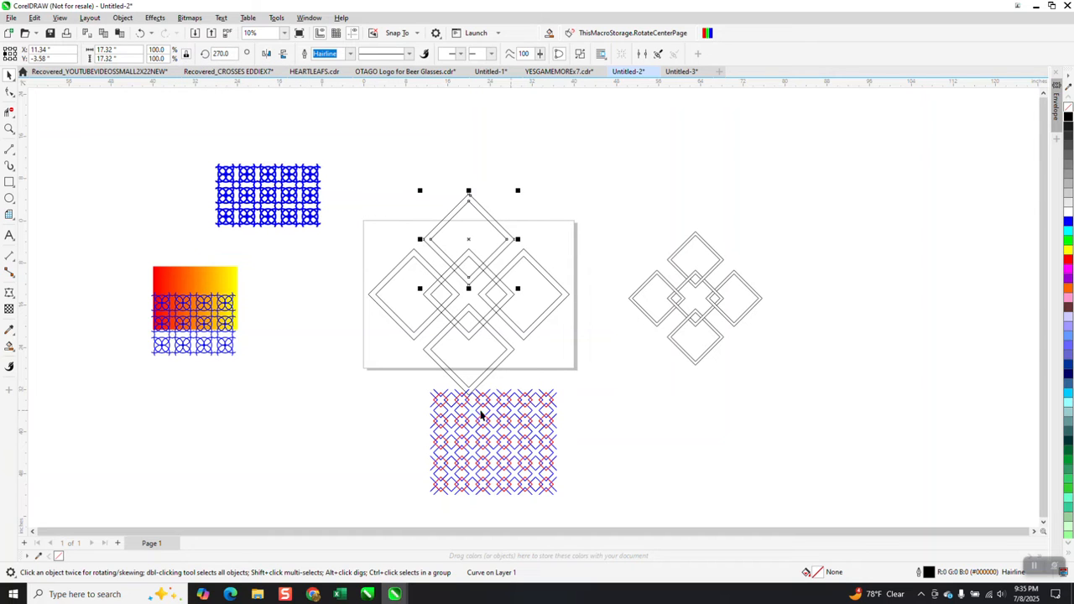
Move the red and blue diamond pattern far to the right of the page and delete the old five-diamond group
{"action": "left_click_drag", "start_coordinate": [419, 391], "coordinate": [604, 498]}
{"action": "left_click_drag", "start_coordinate": [507, 449], "coordinate": [941, 427]}
{"action": "left_click_drag", "start_coordinate": [619, 208], "coordinate": [779, 414]}
{"action": "key", "text": "XF86Calculator"}
{"action": "left_click", "coordinate": [759, 305]}
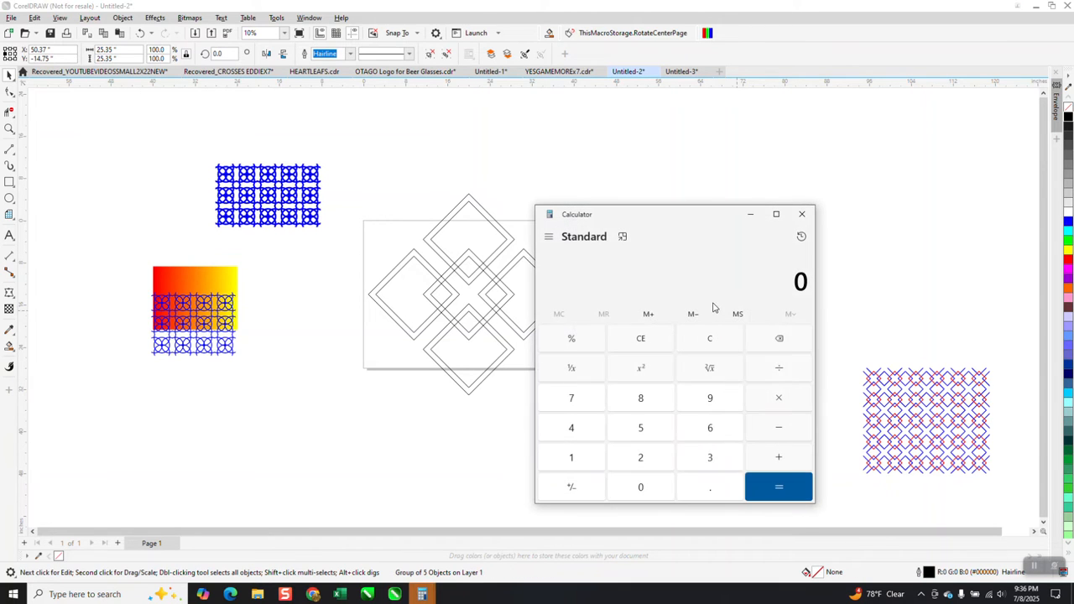
{"action": "left_click", "coordinate": [802, 214]}
{"action": "left_click", "coordinate": [805, 223]}
Trim away the overlapping line segments with Virtual Segment Delete where the middle diamond crosses its neighbours, creating an over-under weave
{"action": "left_click", "coordinate": [10, 128]}
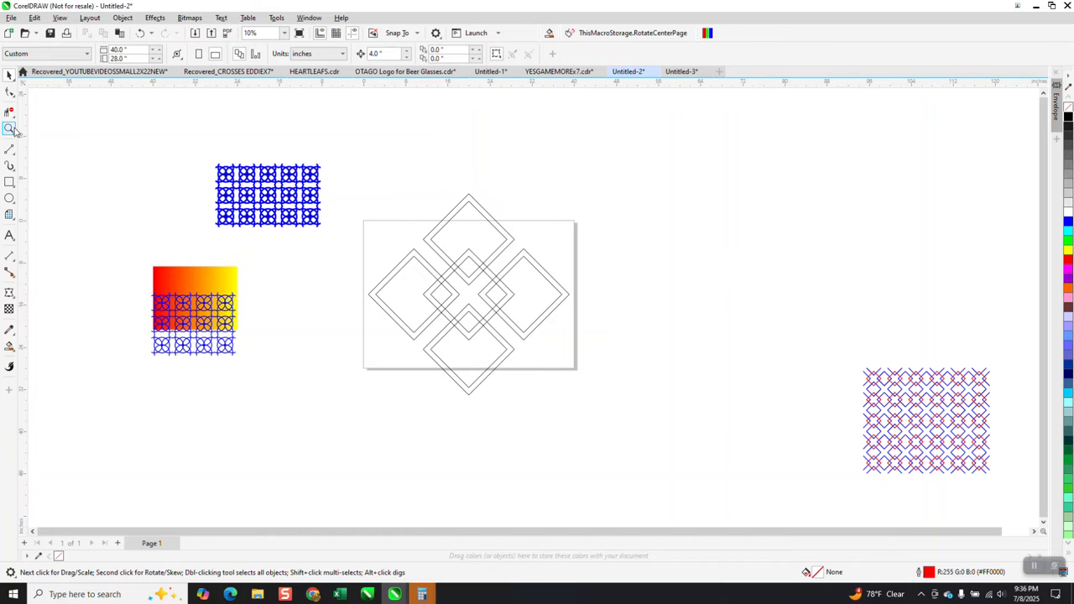
{"action": "left_click_drag", "start_coordinate": [409, 236], "coordinate": [537, 372]}
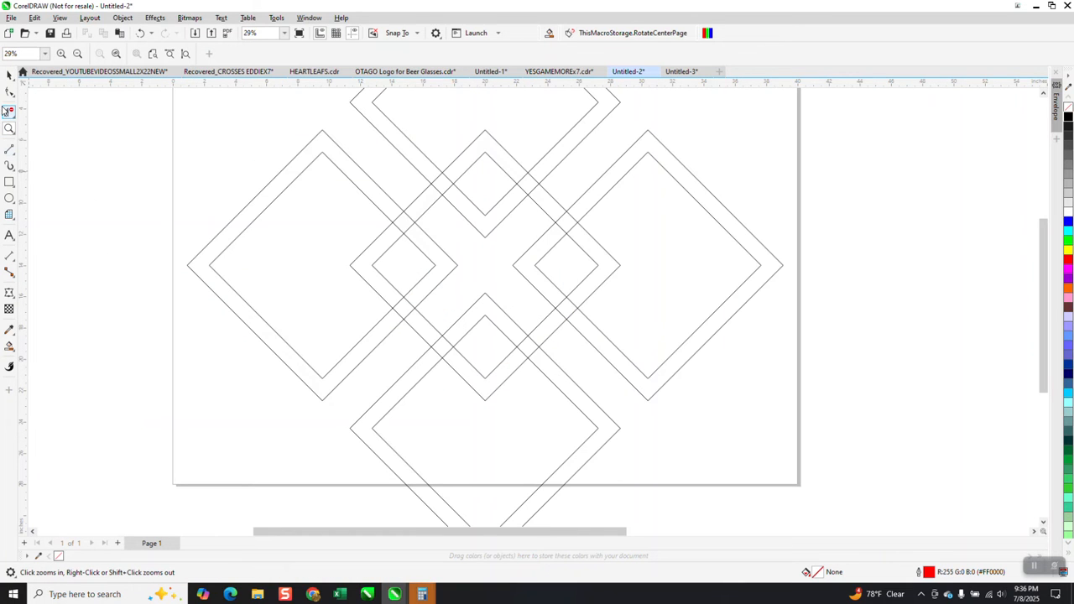
{"action": "left_click", "coordinate": [9, 111]}
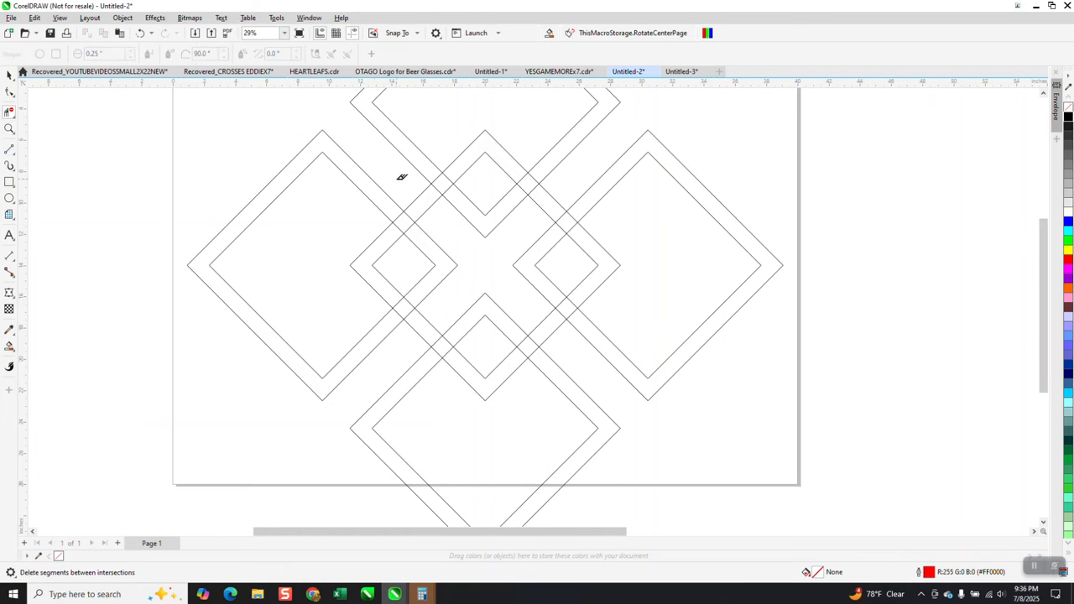
{"action": "left_click", "coordinate": [437, 190]}
{"action": "left_click", "coordinate": [448, 178]}
{"action": "left_click", "coordinate": [399, 216]}
{"action": "left_click", "coordinate": [408, 227]}
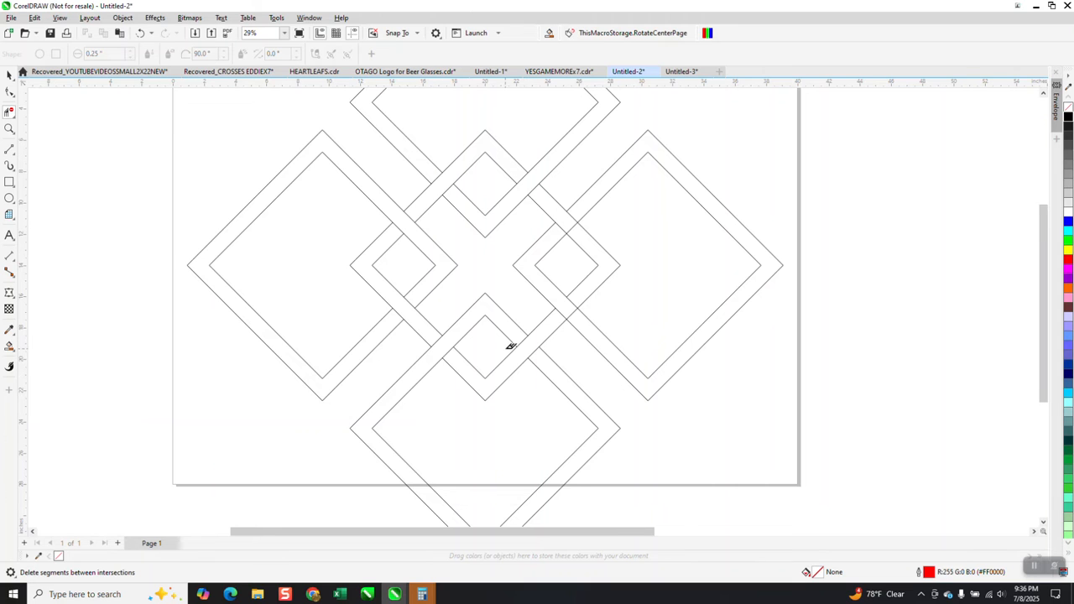
Group the five interlaced diamonds and scale the group down to about 11.4 inches, centred on the page
{"action": "scroll", "coordinate": [511, 347], "scroll_direction": "down", "scroll_amount": 2}
{"action": "left_click", "coordinate": [9, 75]}
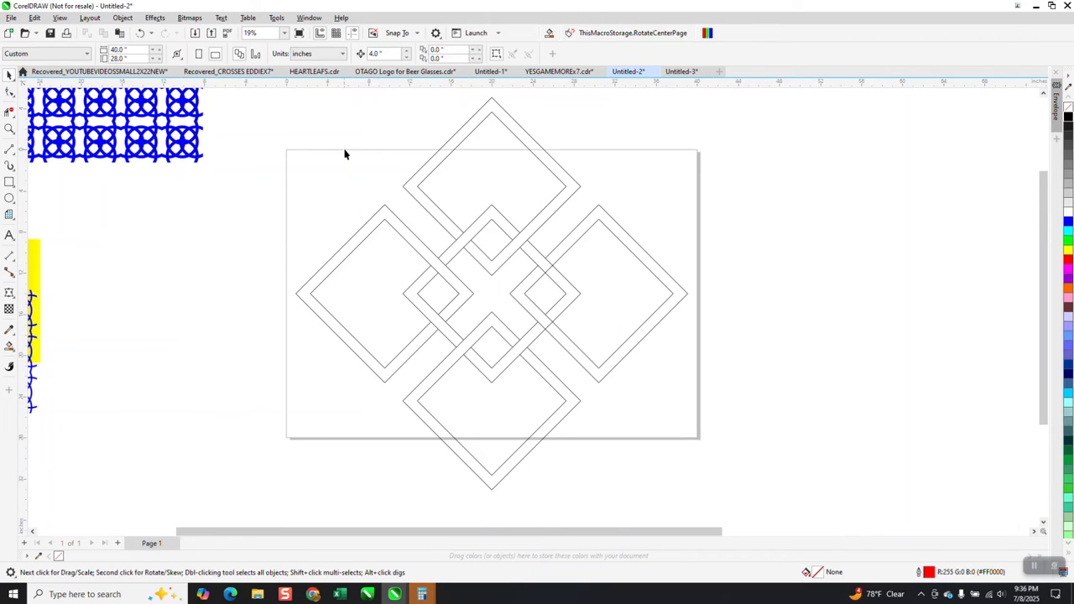
{"action": "scroll", "coordinate": [374, 177], "scroll_direction": "down", "scroll_amount": 1}
{"action": "left_click_drag", "start_coordinate": [288, 111], "coordinate": [737, 461]}
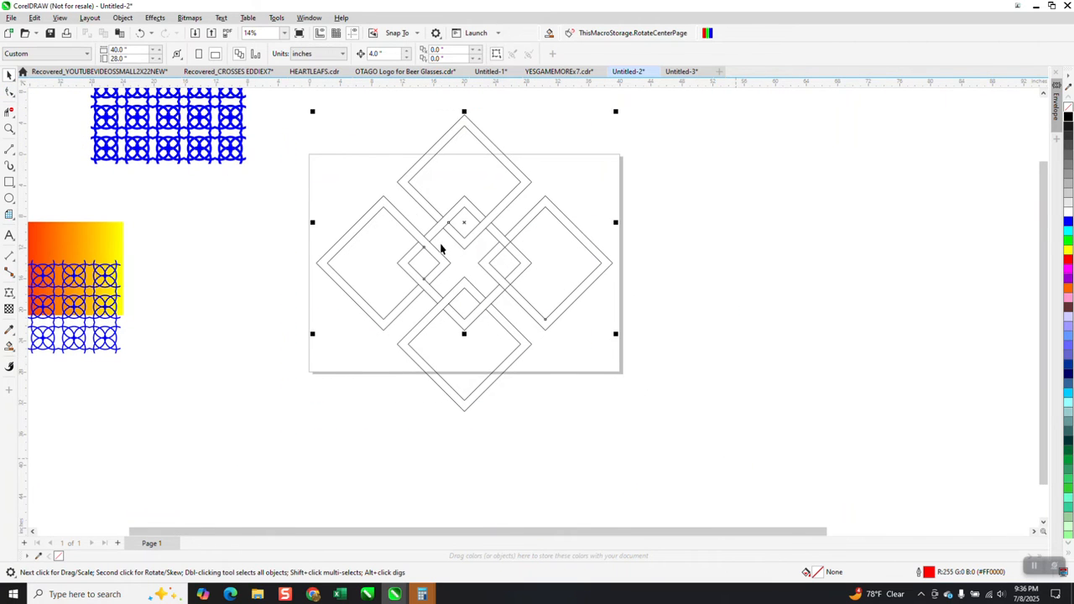
{"action": "left_click_drag", "start_coordinate": [288, 94], "coordinate": [379, 254]}
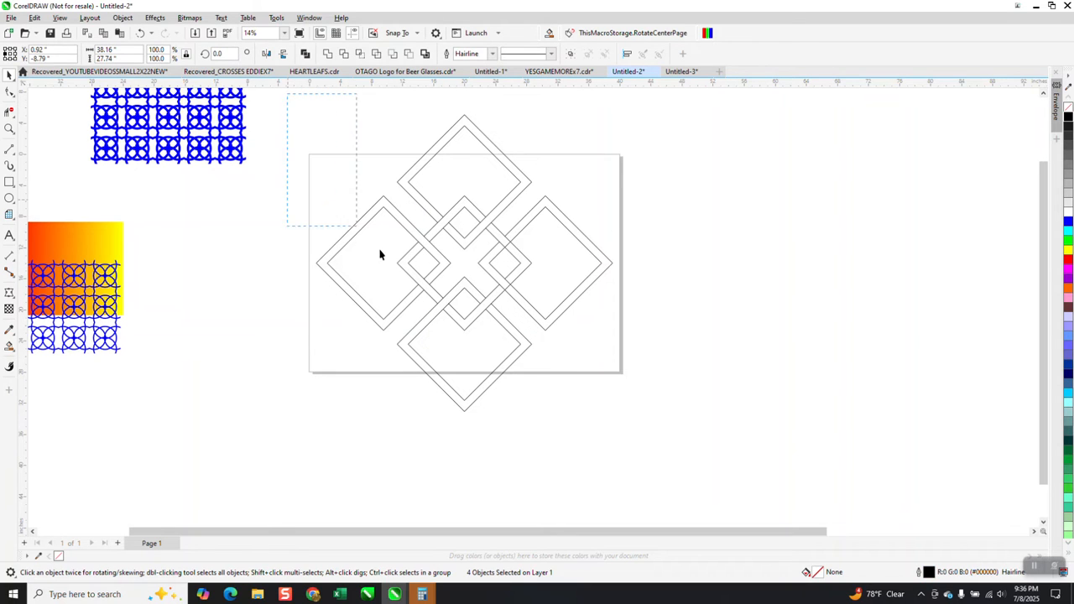
{"action": "left_click_drag", "start_coordinate": [778, 455], "coordinate": [778, 456]}
{"action": "key", "text": "ctrl+g"}
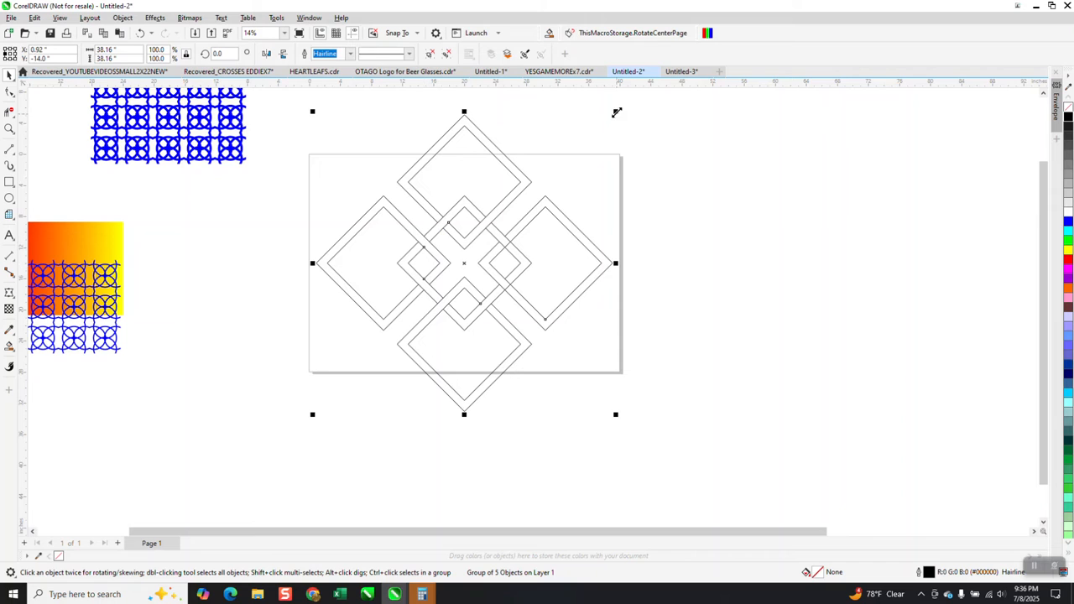
{"action": "left_click_drag", "start_coordinate": [616, 112], "coordinate": [410, 321]}
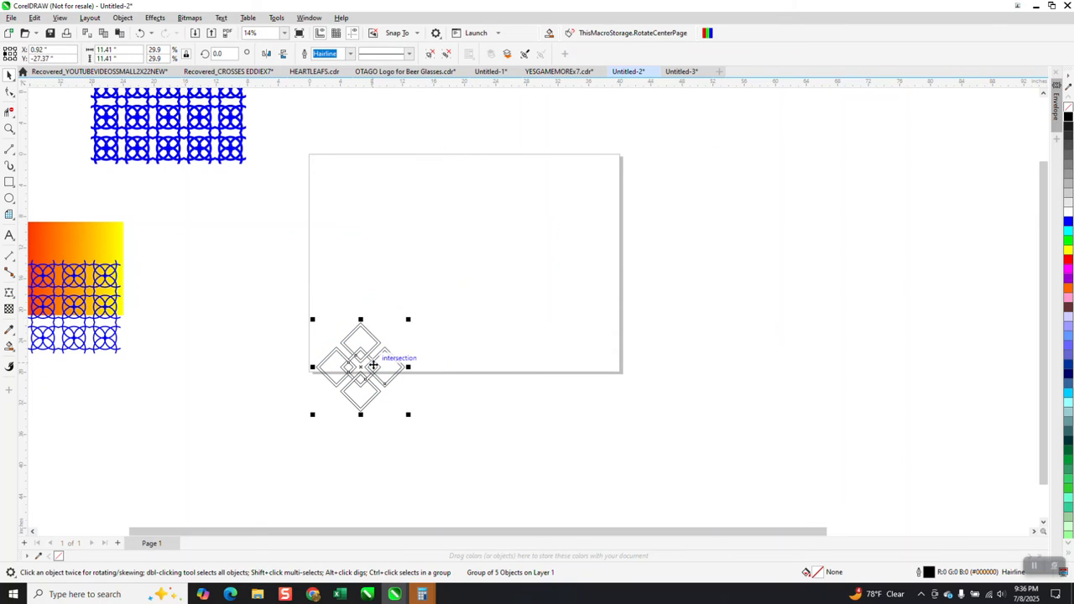
{"action": "key", "text": "p"}
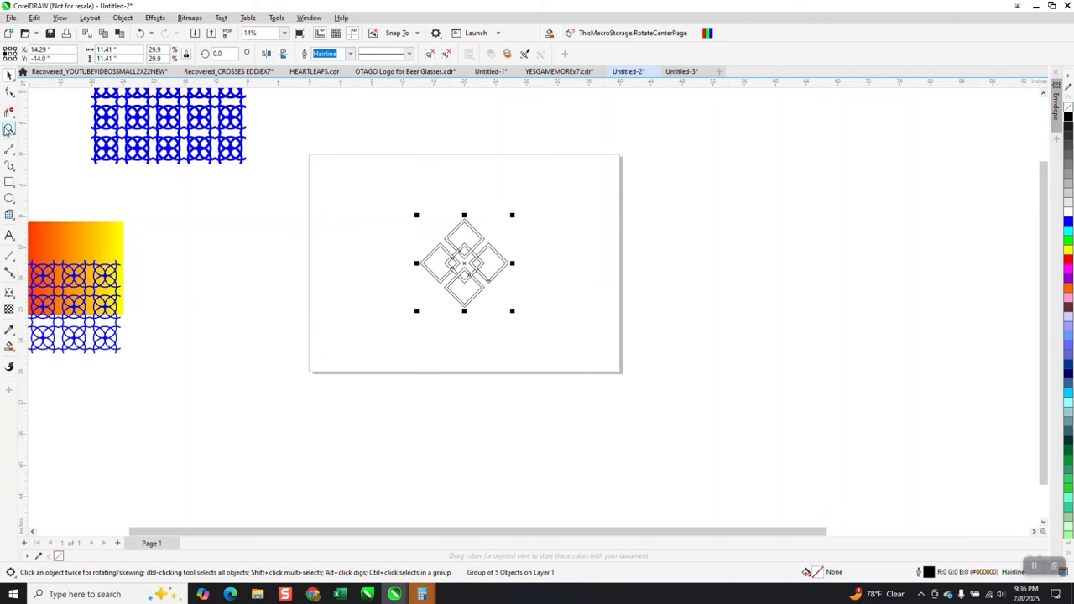
Draw a red square about 6.7 inches wide and centre it on the page over the diamond motif
{"action": "left_click", "coordinate": [8, 128]}
{"action": "left_click_drag", "start_coordinate": [420, 233], "coordinate": [577, 330]}
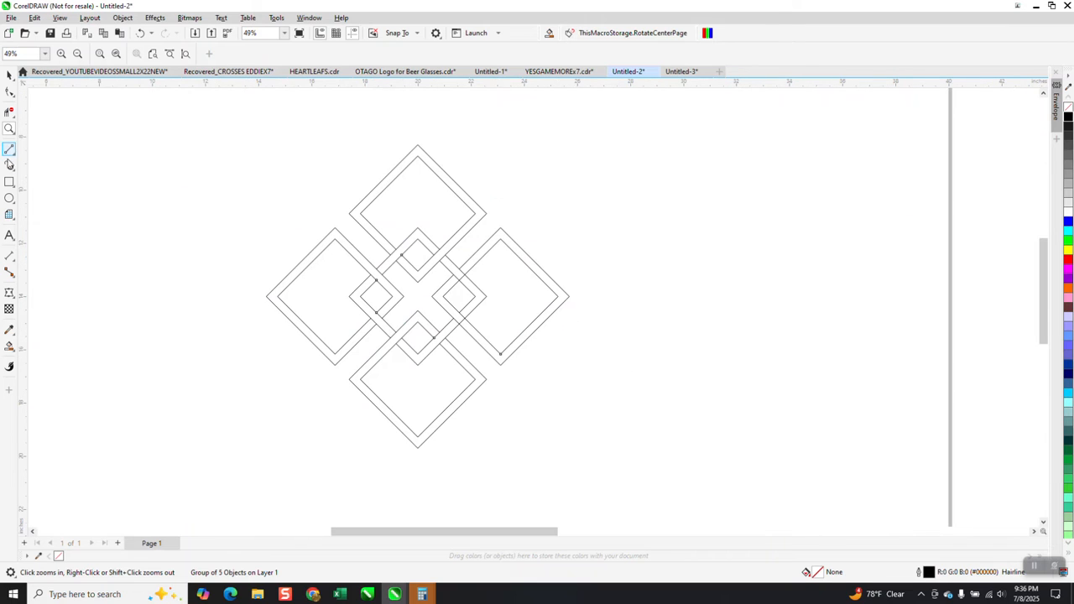
{"action": "left_click", "coordinate": [8, 182]}
{"action": "mouse_move", "coordinate": [805, 198]}
{"action": "left_mouse_down"}
{"action": "mouse_move", "coordinate": [680, 320]}
{"action": "mouse_move", "coordinate": [703, 379]}
{"action": "left_mouse_up"}
{"action": "key", "text": "p"}
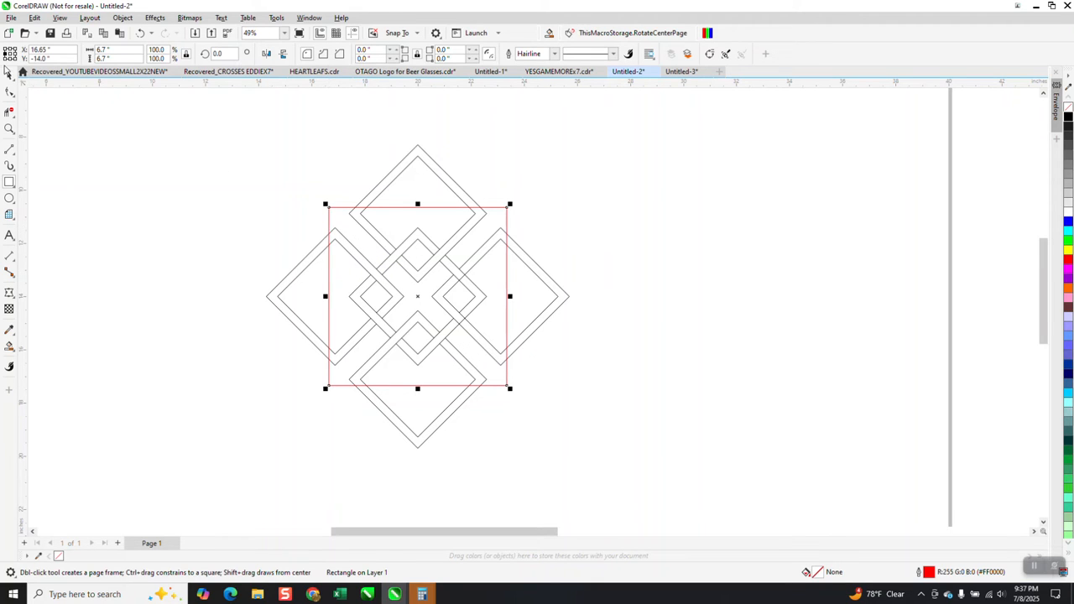
Move the red square to the right, clear of the diamond motif
{"action": "left_click", "coordinate": [8, 73]}
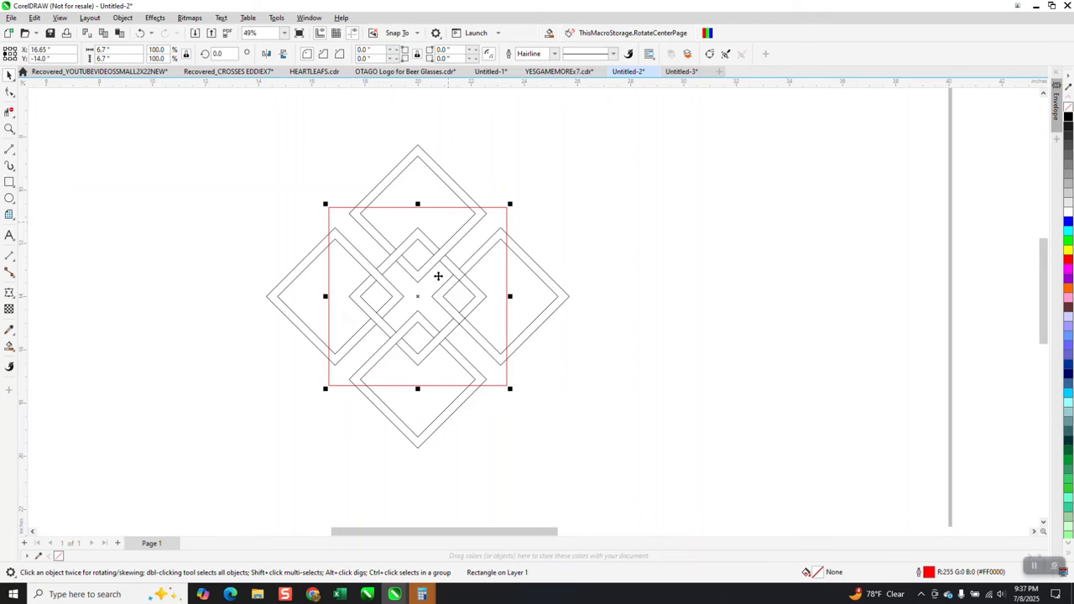
{"action": "left_click_drag", "start_coordinate": [419, 295], "coordinate": [753, 273]}
{"action": "left_click", "coordinate": [457, 196]}
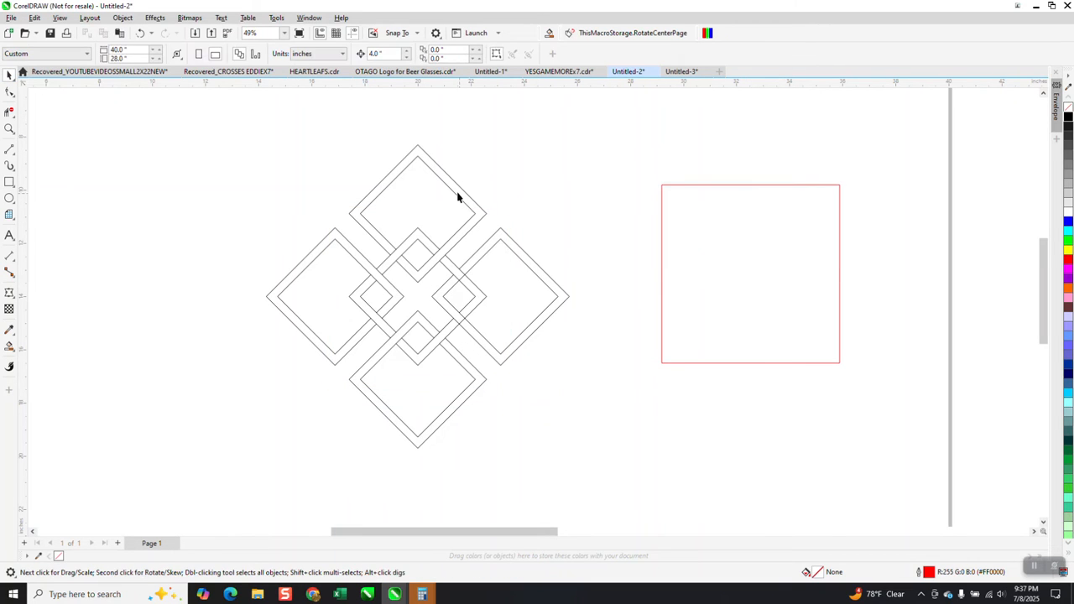
Ungroup the diamond motif and delete all five of its diamonds, keeping the red square
{"action": "left_click", "coordinate": [436, 180]}
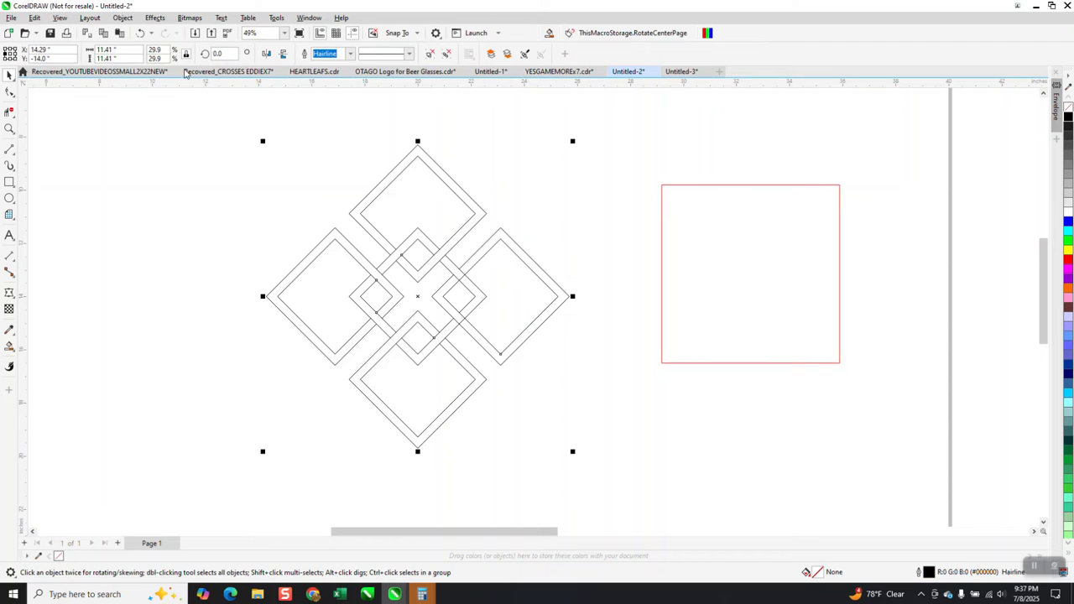
{"action": "left_click", "coordinate": [123, 17]}
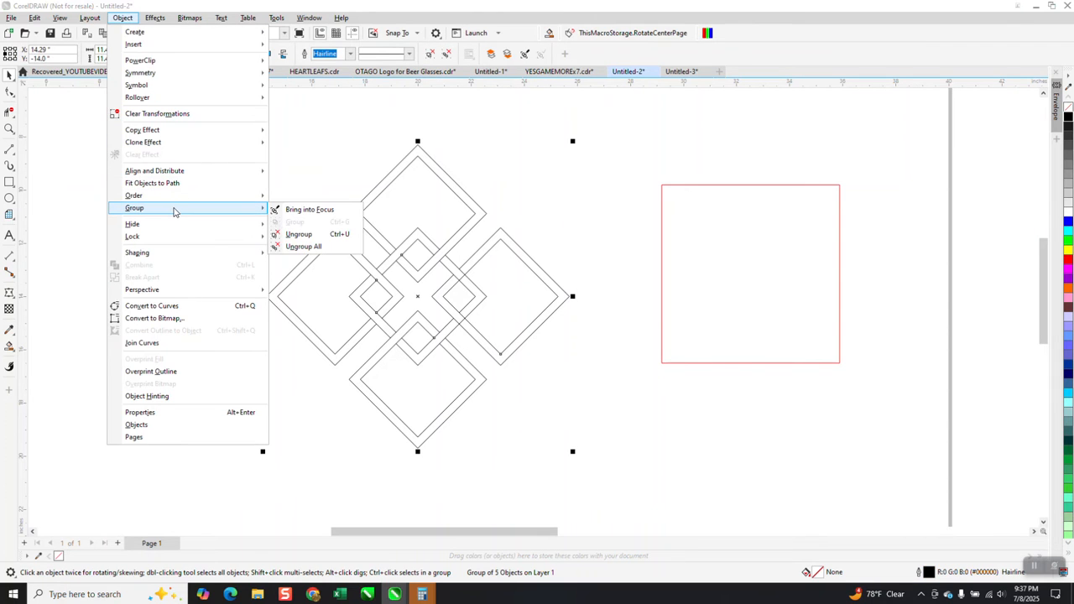
{"action": "left_click", "coordinate": [302, 229]}
{"action": "left_click", "coordinate": [317, 286]}
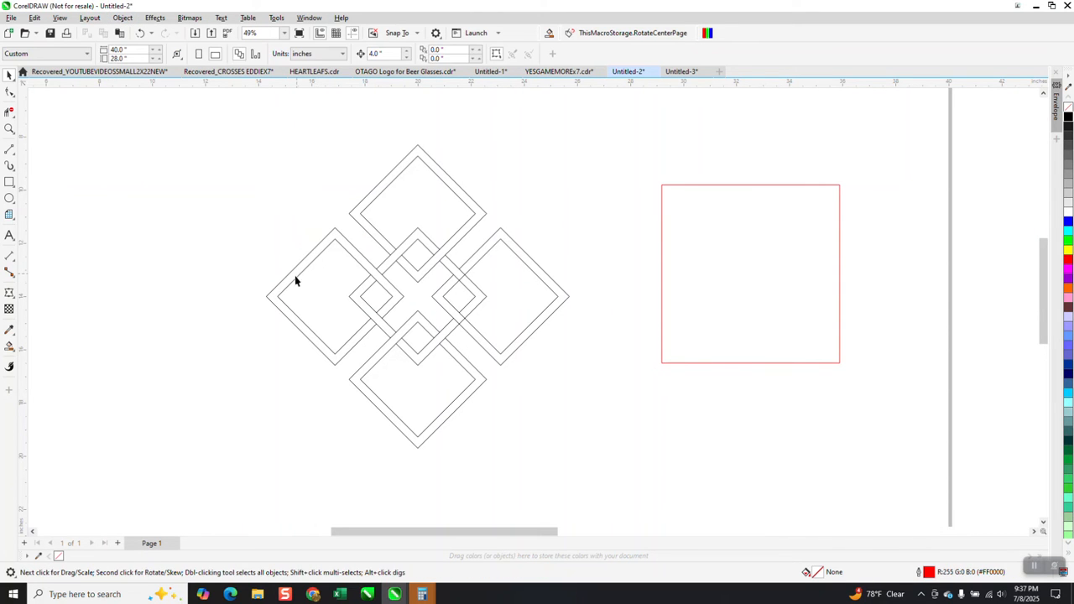
{"action": "left_click", "coordinate": [294, 278]}
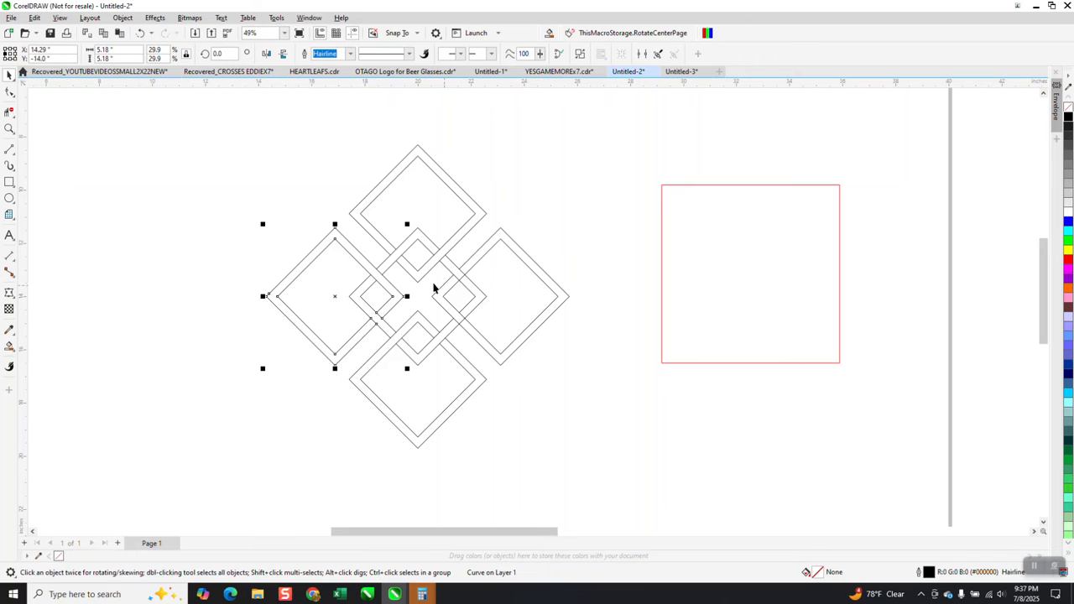
{"action": "key", "text": "Delete"}
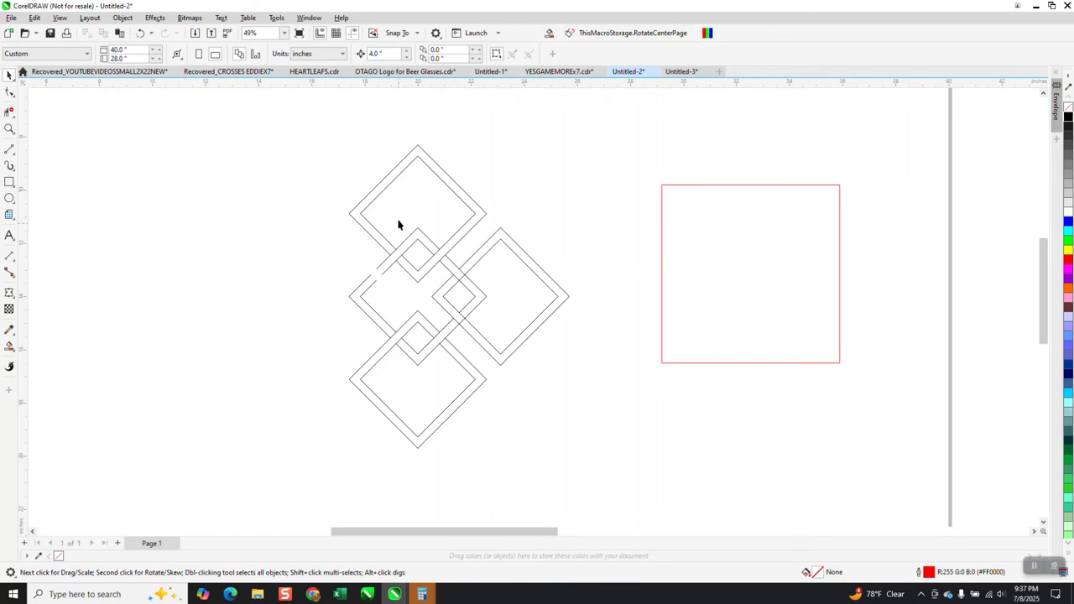
{"action": "left_click_drag", "start_coordinate": [641, 449], "coordinate": [631, 463]}
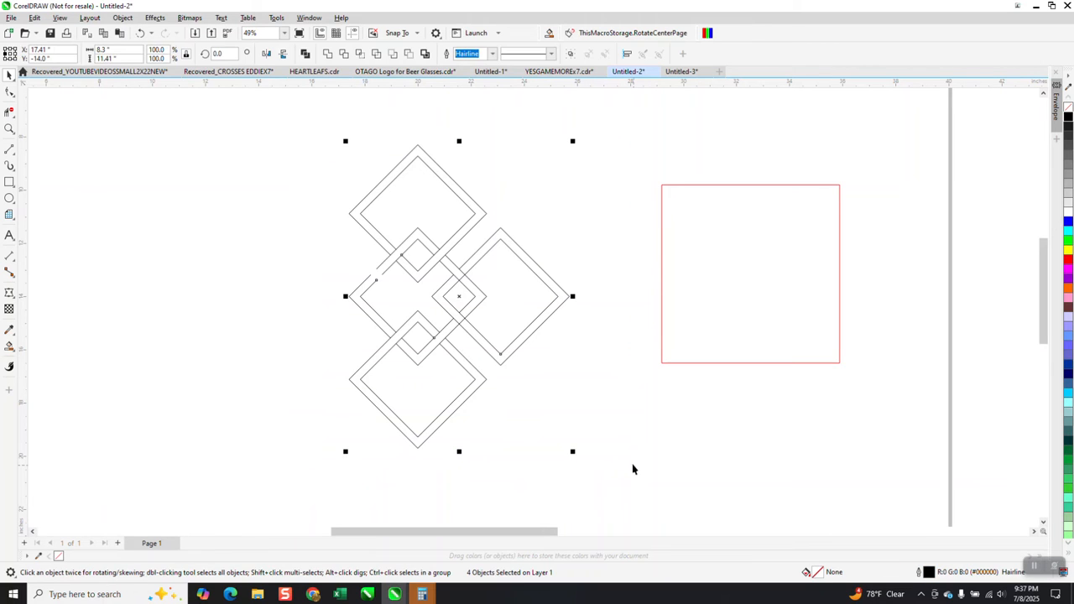
{"action": "key", "text": "Delete"}
Draw a second square about 3.9 inches wide to the left of the red square and rotate it 45 degrees
{"action": "scroll", "coordinate": [531, 386], "scroll_direction": "down", "scroll_amount": 1}
{"action": "scroll", "coordinate": [531, 386], "scroll_direction": "down", "scroll_amount": 1}
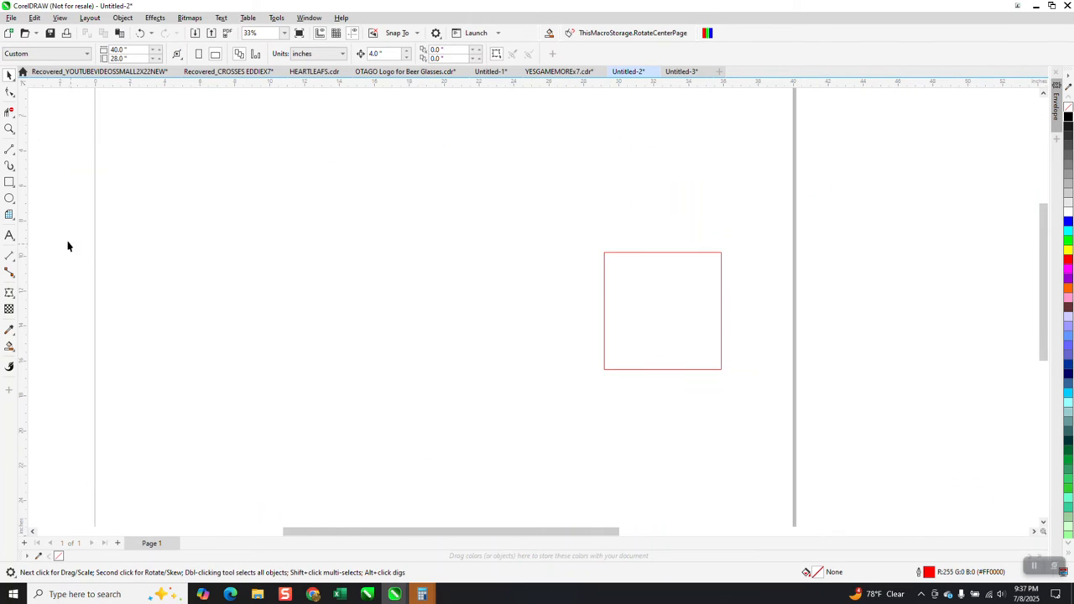
{"action": "left_click", "coordinate": [9, 182]}
{"action": "left_click_drag", "start_coordinate": [524, 272], "coordinate": [455, 341]}
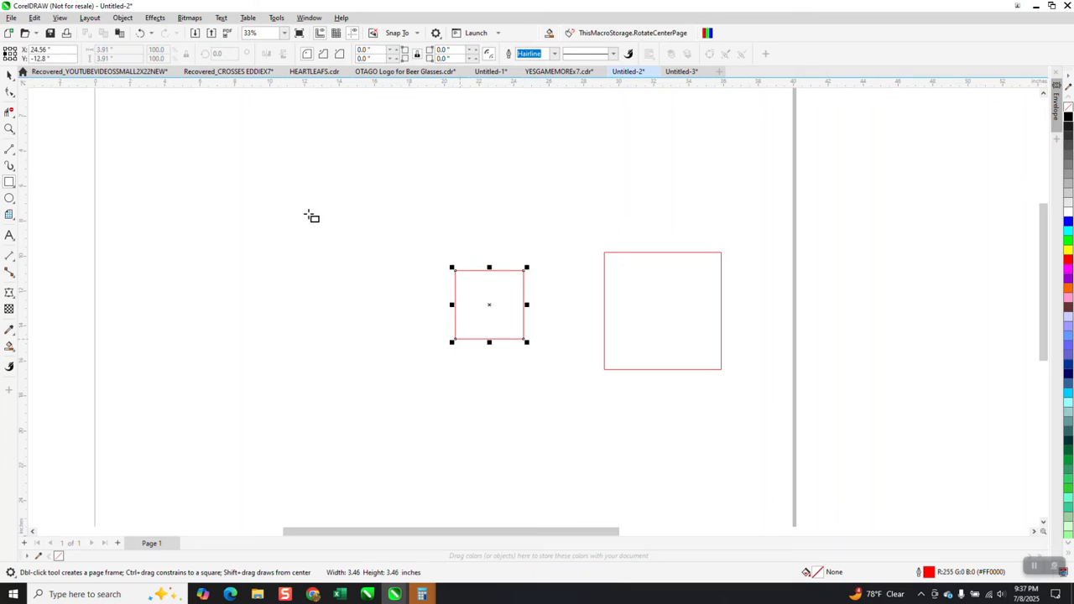
{"action": "left_click", "coordinate": [217, 54]}
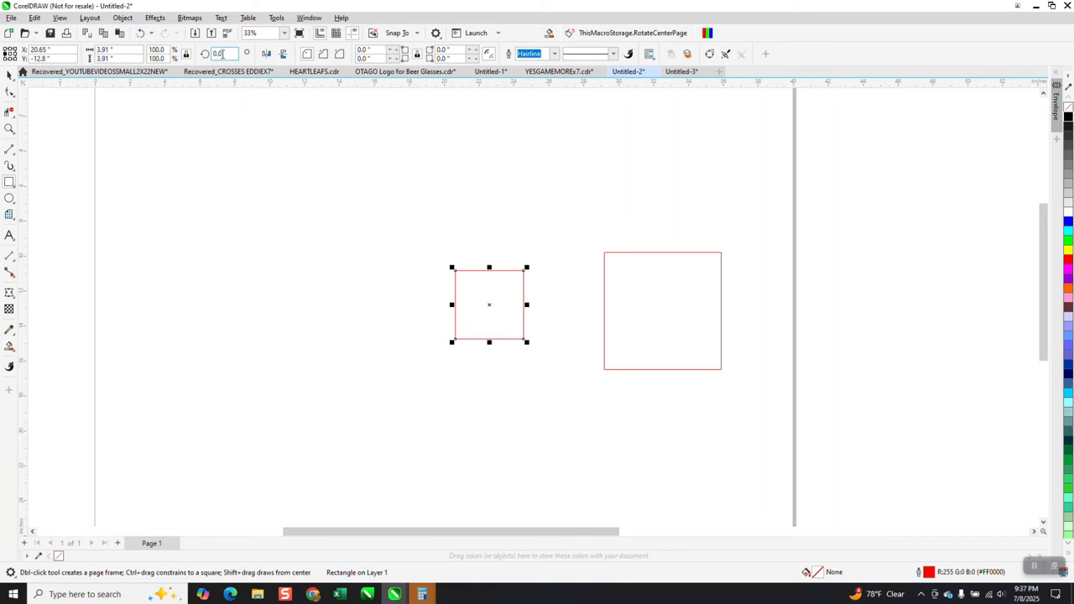
{"action": "type", "text": "45"}
{"action": "key", "text": "Return"}
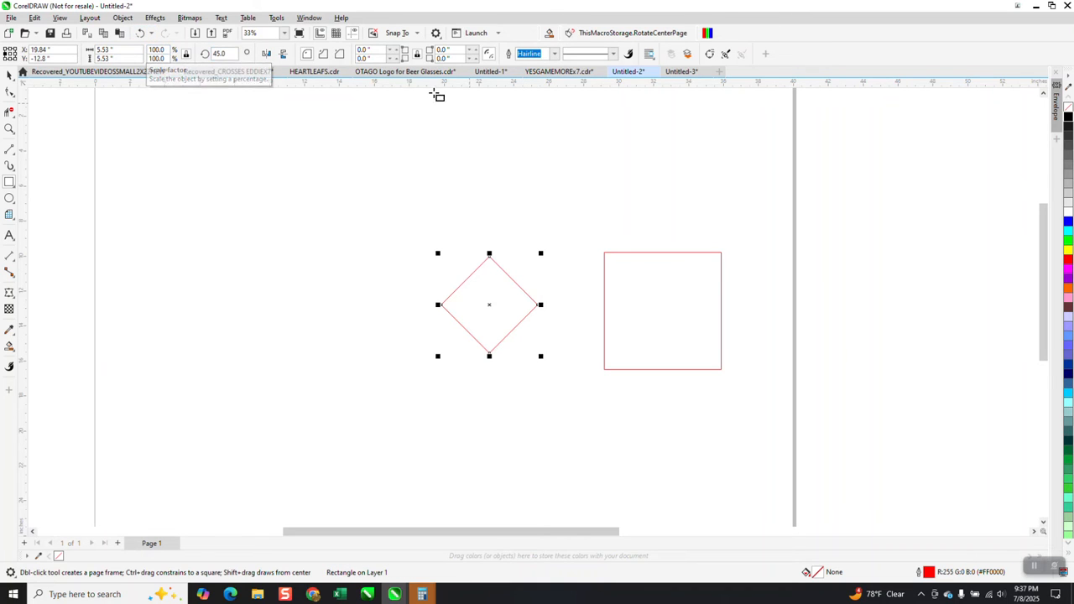
Try a 1-inch outline on the rotated square, and reduce the outline width to 0.5 inch
{"action": "left_click", "coordinate": [124, 20]}
{"action": "mouse_move", "coordinate": [139, 44]}
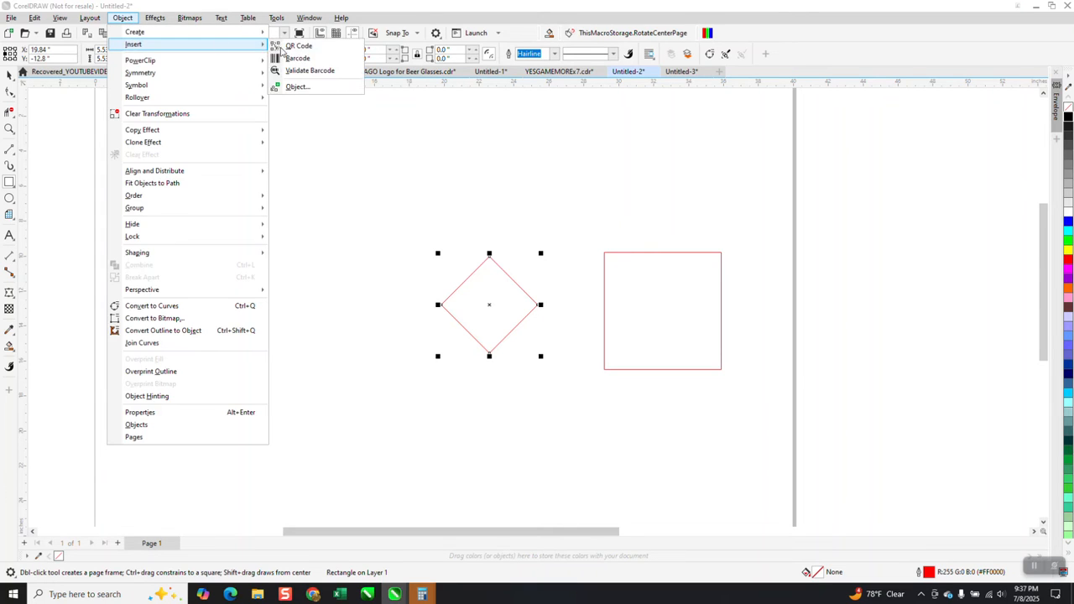
{"action": "left_click", "coordinate": [544, 56]}
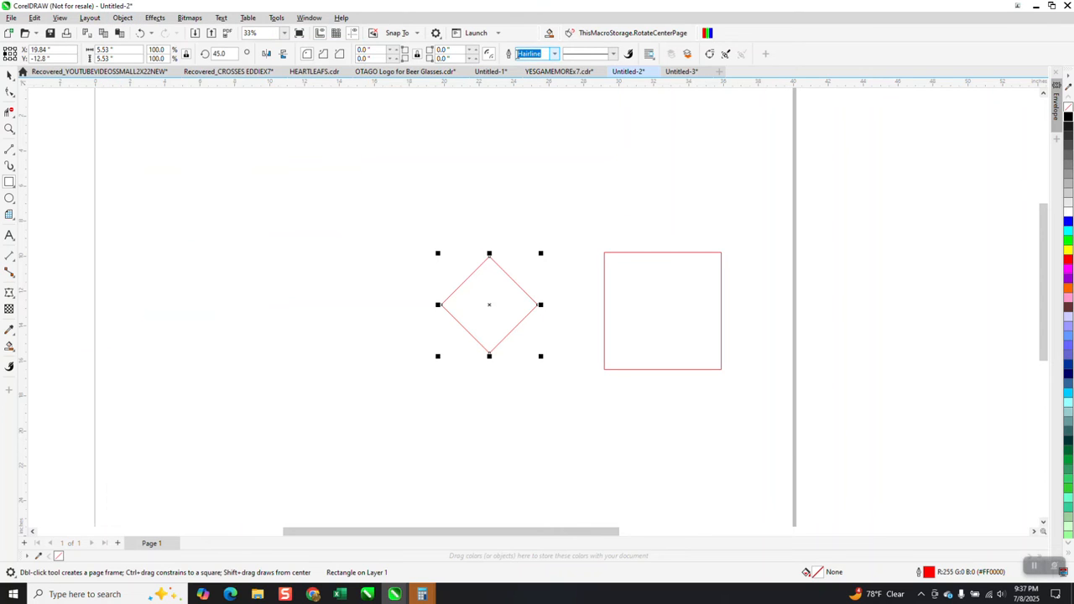
{"action": "type", "text": "1"}
{"action": "key", "text": "Return"}
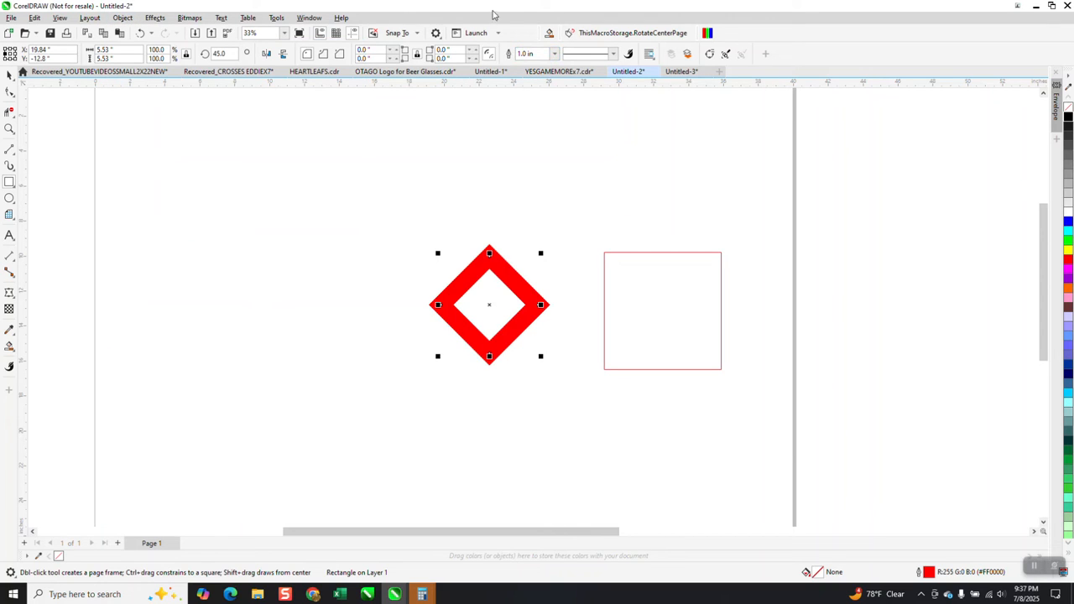
{"action": "left_click", "coordinate": [541, 54]}
{"action": "key", "text": "BackSpace"}
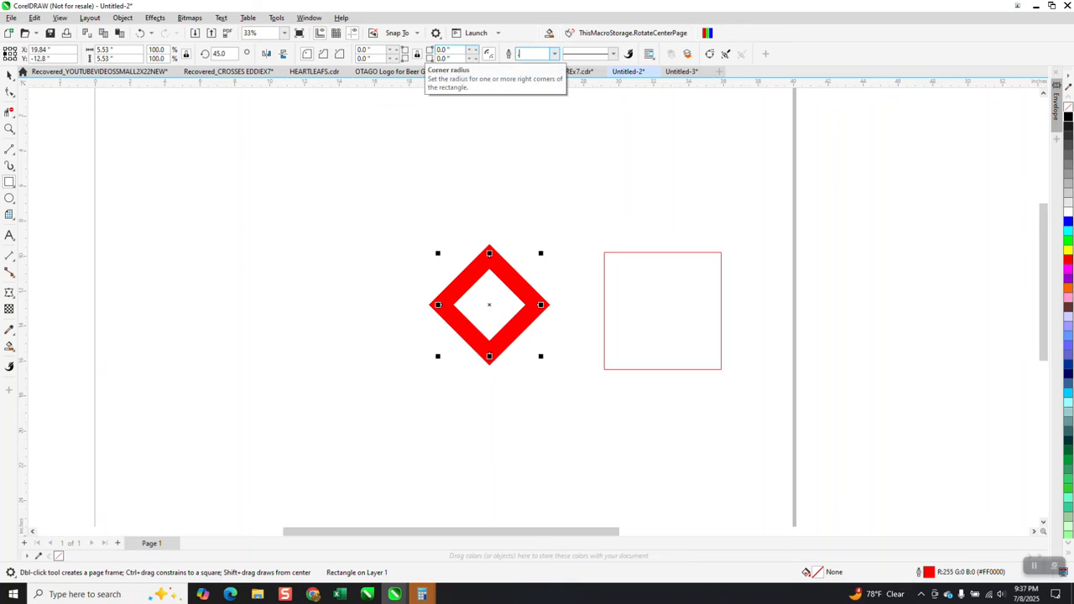
{"action": "type", "text": ".5"}
{"action": "key", "text": "Return"}
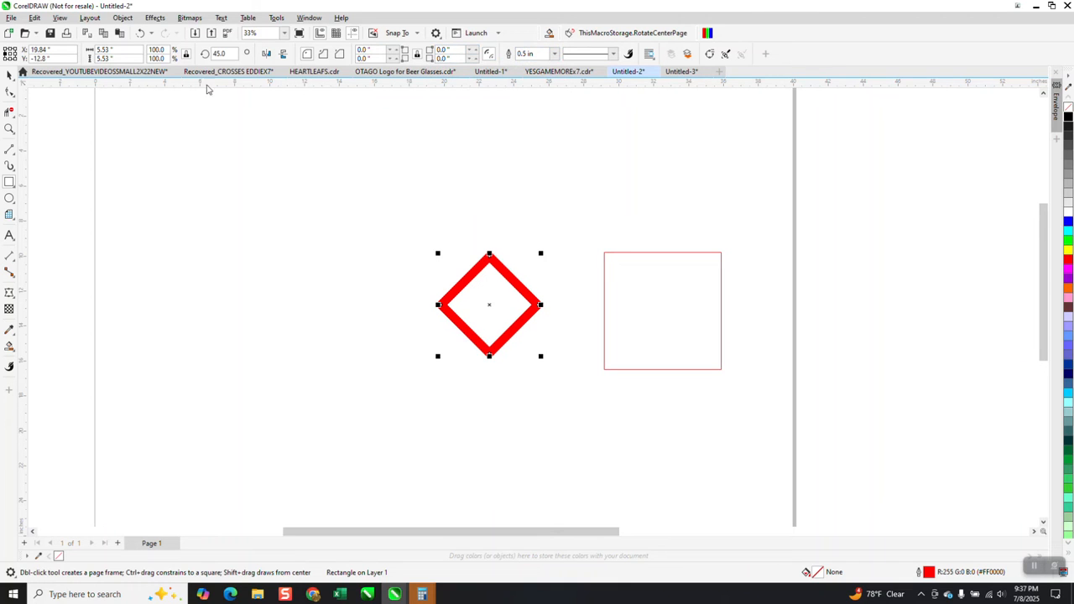
Convert the diamond's thick outline to an object, leaving an unfilled frame with a black hairline outline
{"action": "left_click", "coordinate": [123, 18]}
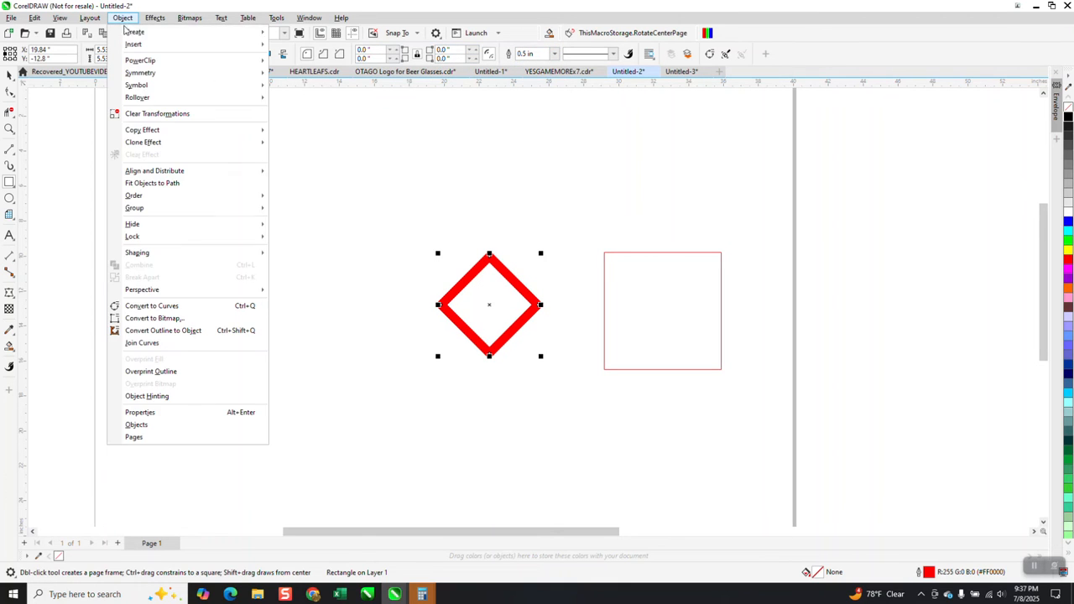
{"action": "left_click", "coordinate": [180, 331]}
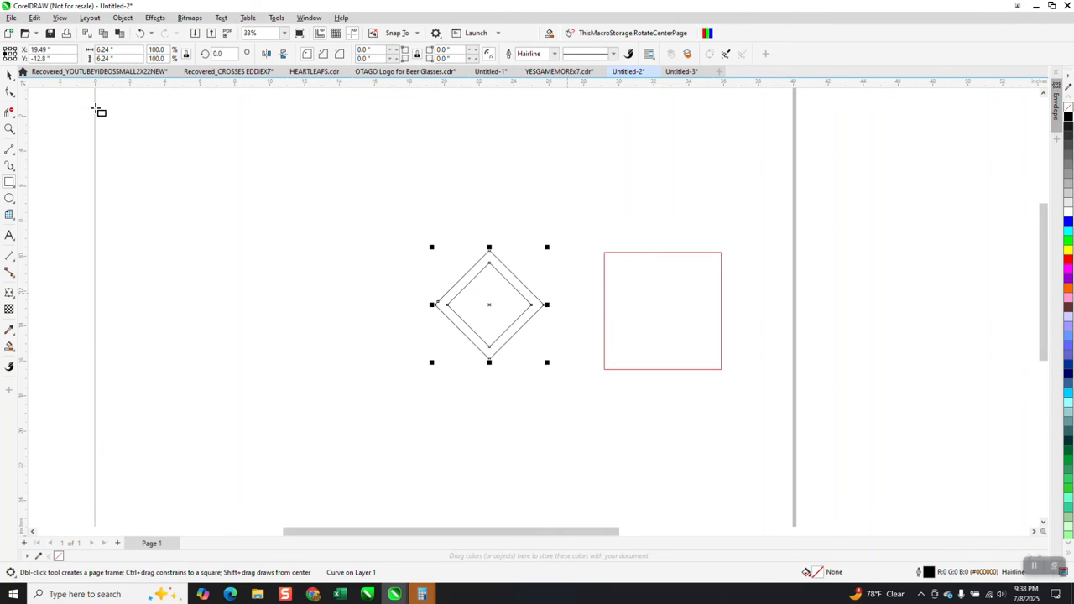
{"action": "left_click", "coordinate": [10, 76]}
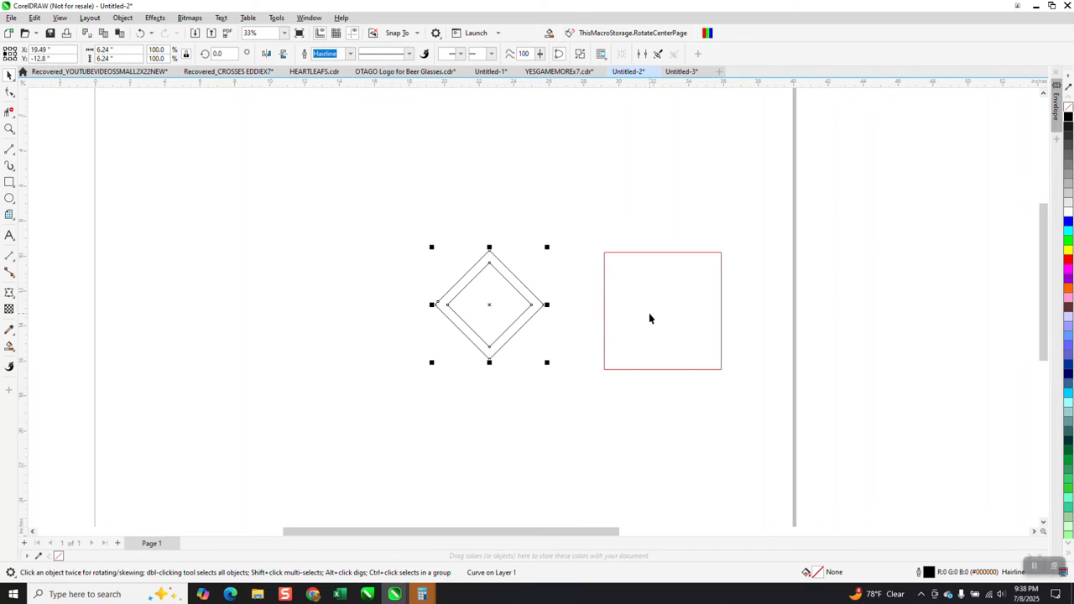
Bring the red square over the diamond frame and centre both on the page
{"action": "left_click_drag", "start_coordinate": [709, 321], "coordinate": [490, 334]}
{"action": "left_click", "coordinate": [534, 300]}
{"action": "key", "text": "p"}
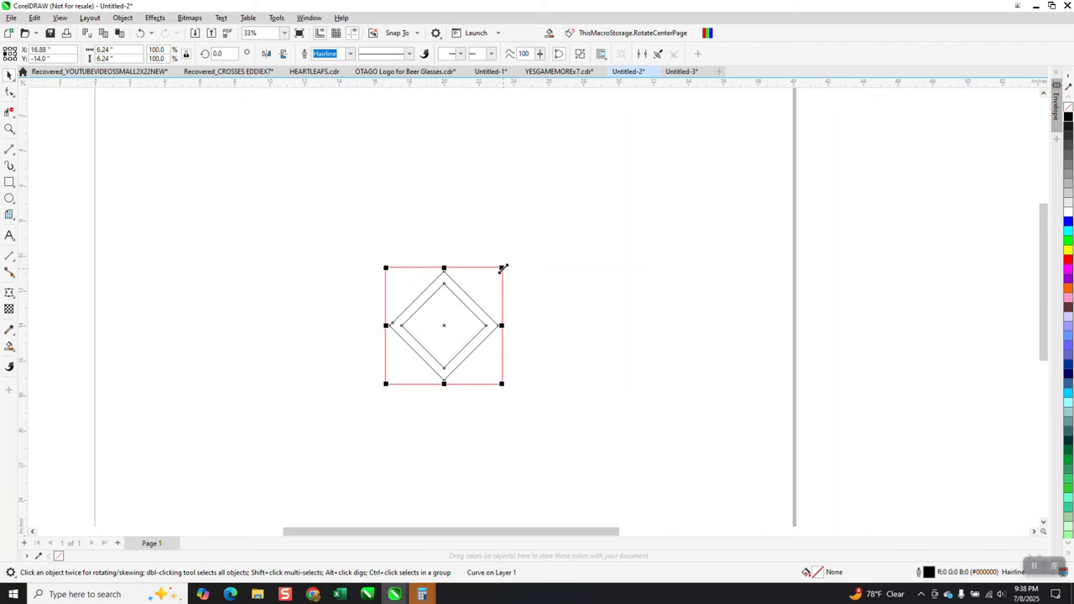
Enlarge the red square about its centre to about 9.83 inches, keeping the diamond frame at its own size
{"action": "left_click_drag", "start_coordinate": [502, 268], "coordinate": [557, 253]}
{"action": "left_click", "coordinate": [140, 33]}
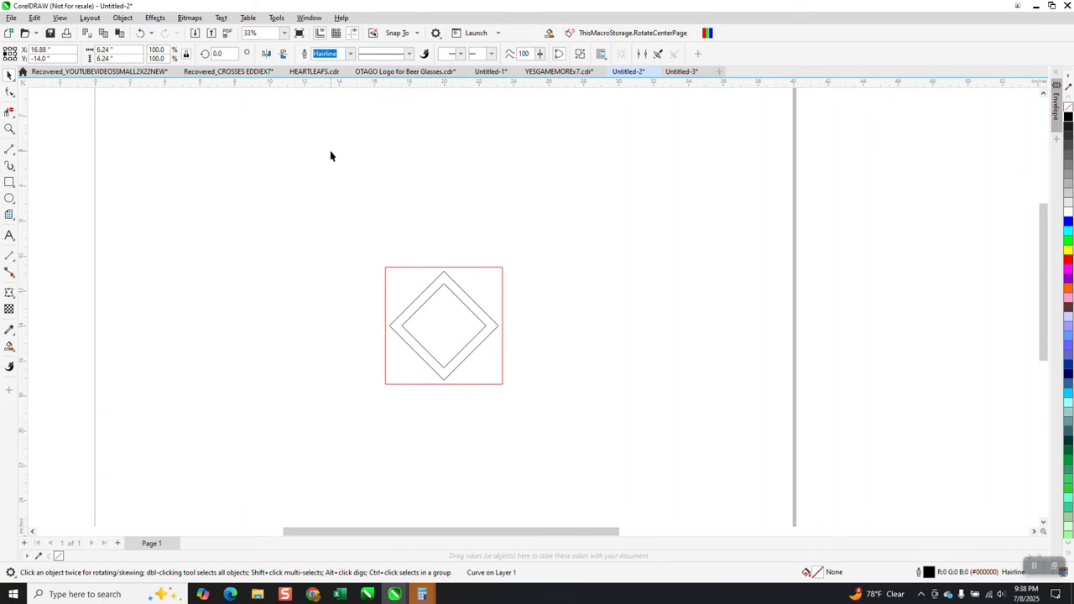
{"action": "left_click", "coordinate": [502, 271]}
{"action": "left_click_drag", "start_coordinate": [504, 265], "coordinate": [562, 238]}
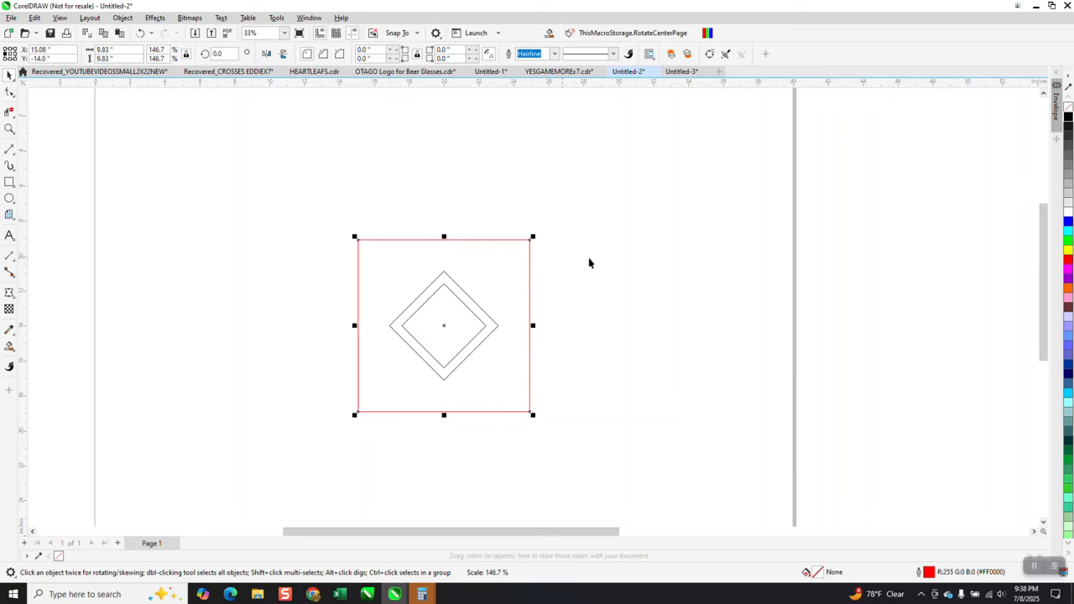
Place a copy of the centred diamond frame level with the original, just outside the red square's right edge
{"action": "left_click", "coordinate": [489, 311]}
{"action": "left_click", "coordinate": [472, 314]}
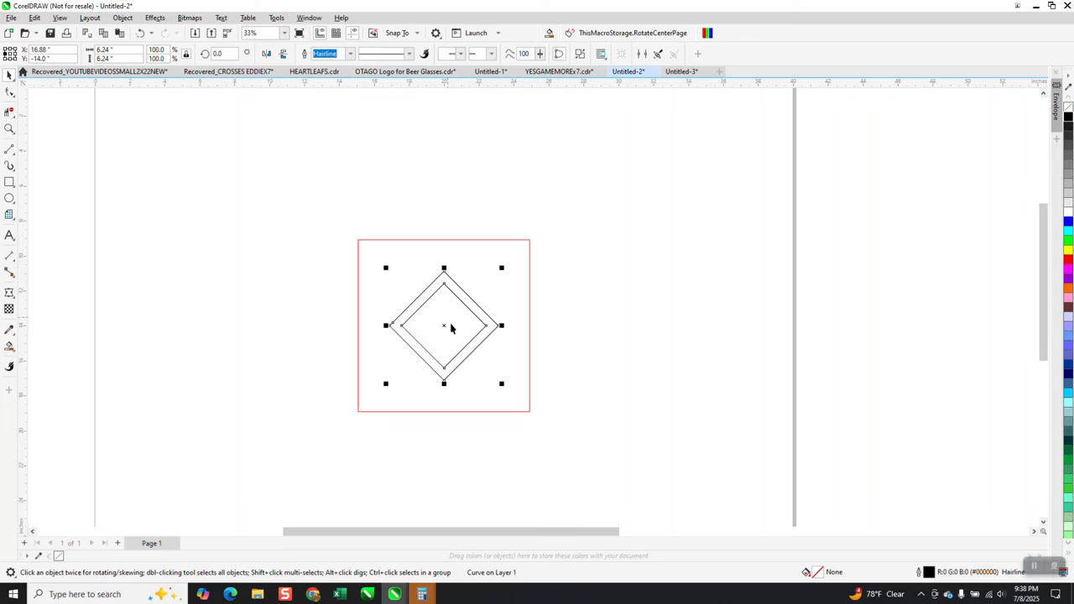
{"action": "left_click_drag", "start_coordinate": [446, 325], "coordinate": [613, 325]}
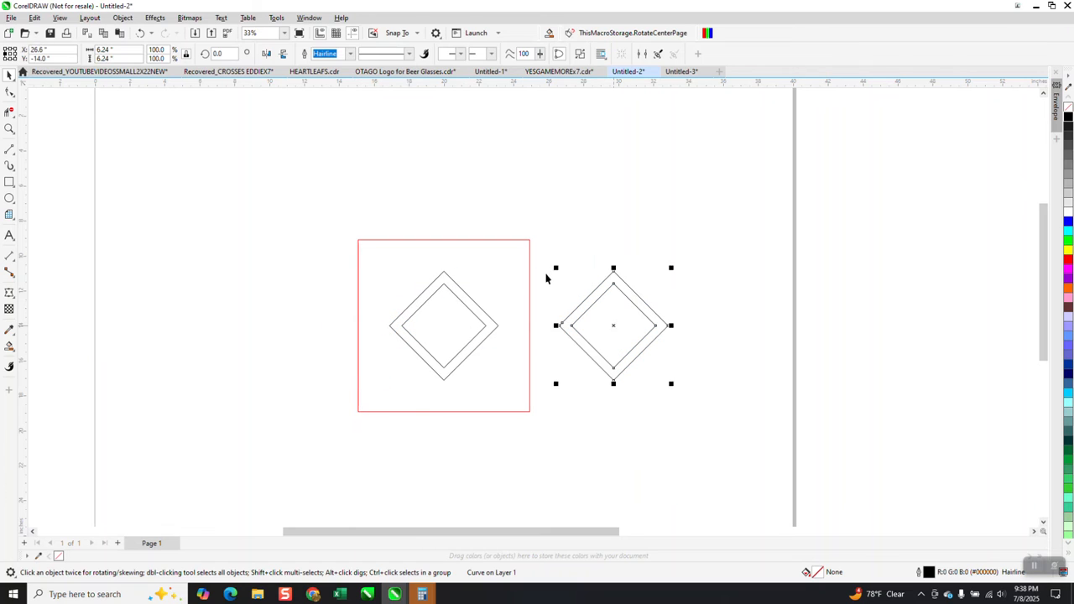
Shrink the red square about its centre to 8.1 inches, leaving the diamond frame at its own size
{"action": "left_click", "coordinate": [534, 282]}
{"action": "left_click", "coordinate": [529, 280]}
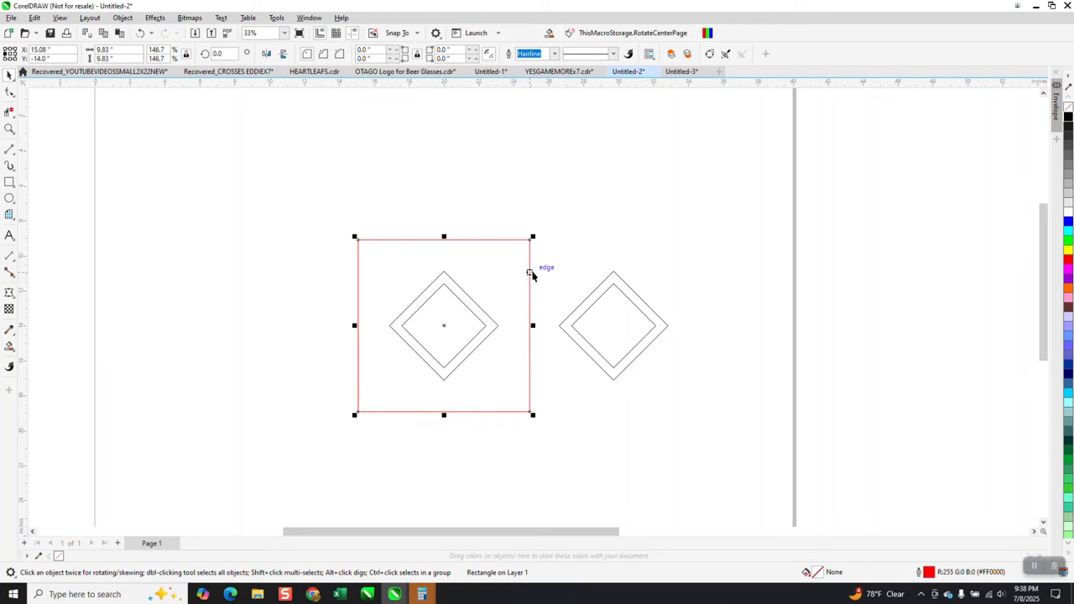
{"action": "left_click_drag", "start_coordinate": [532, 235], "coordinate": [518, 251]}
Clear the spare diamond frame from beside the red square
{"action": "left_click", "coordinate": [622, 319]}
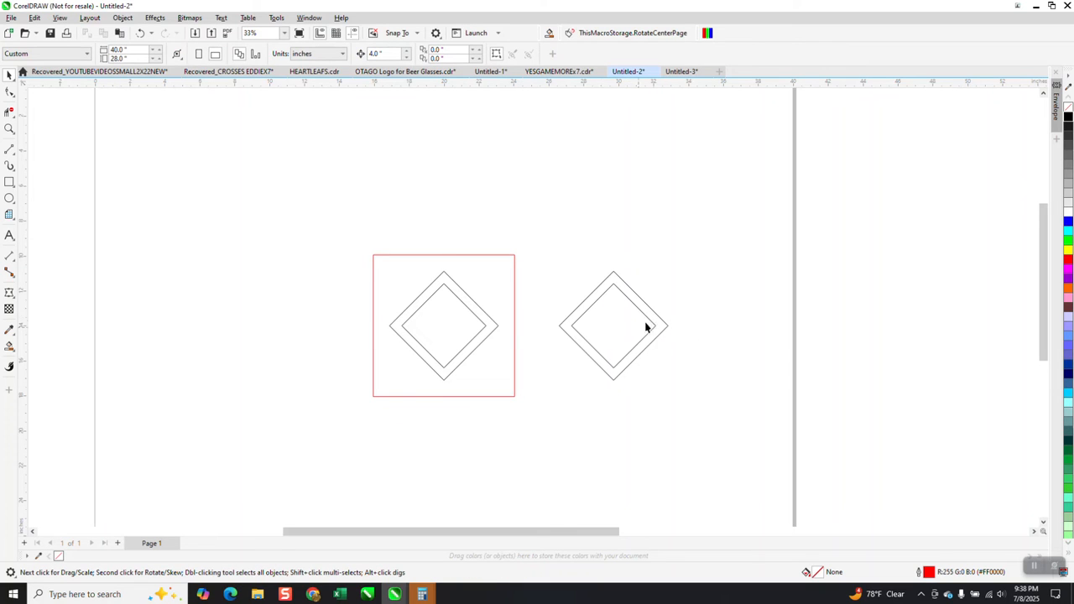
{"action": "left_click", "coordinate": [648, 325]}
{"action": "left_click_drag", "start_coordinate": [648, 326], "coordinate": [485, 326]}
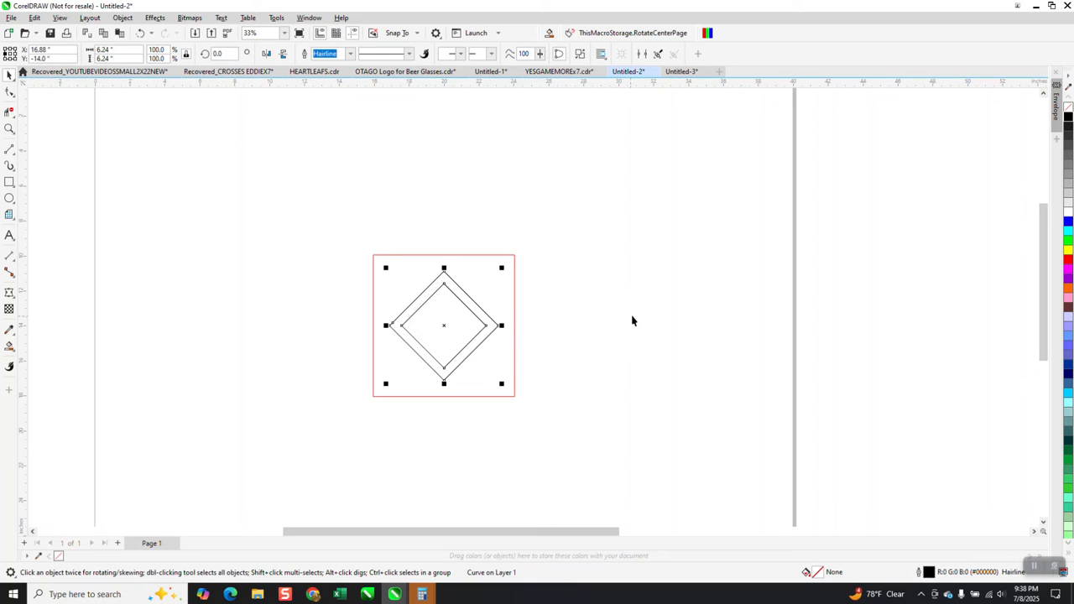
Duplicate the central diamond frame horizontally, centring the copy on the red square's left edge, and discard the extra repeated copy
{"action": "left_click_drag", "start_coordinate": [442, 325], "coordinate": [374, 332]}
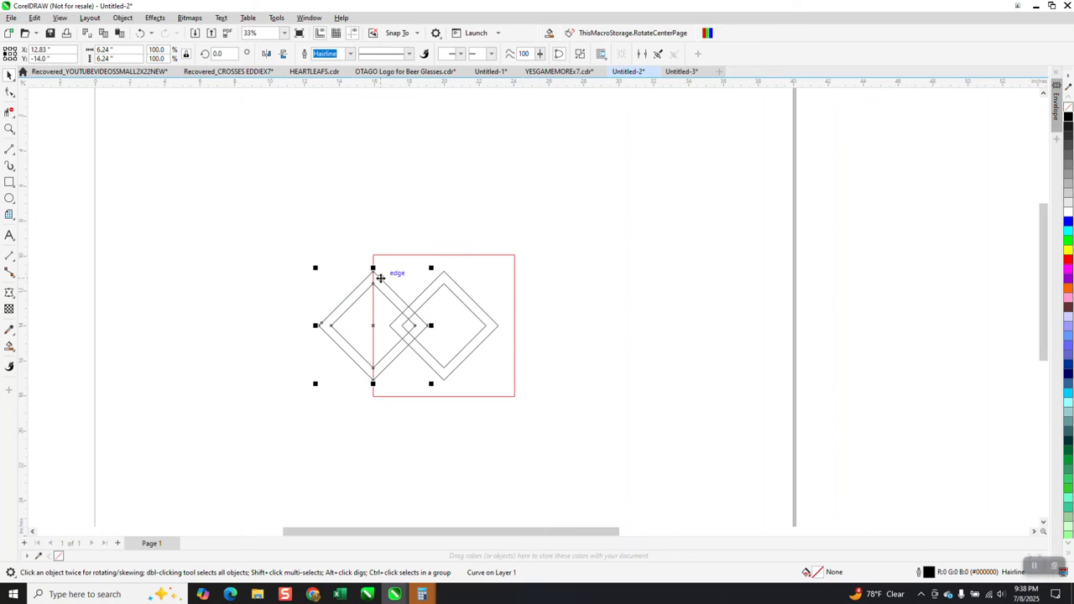
{"action": "key", "text": "ctrl+r"}
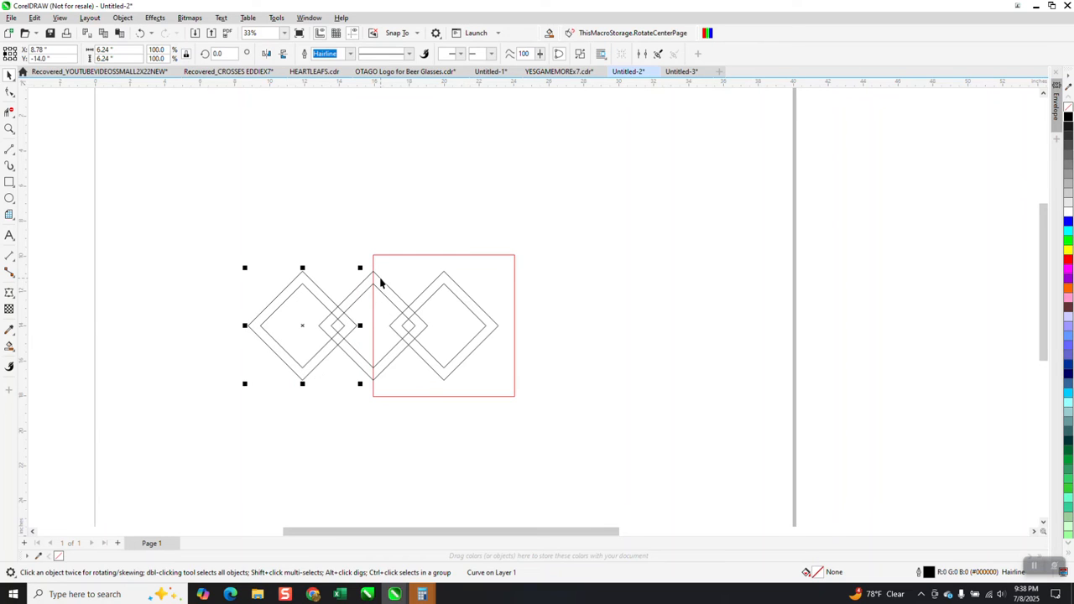
{"action": "key", "text": "Delete"}
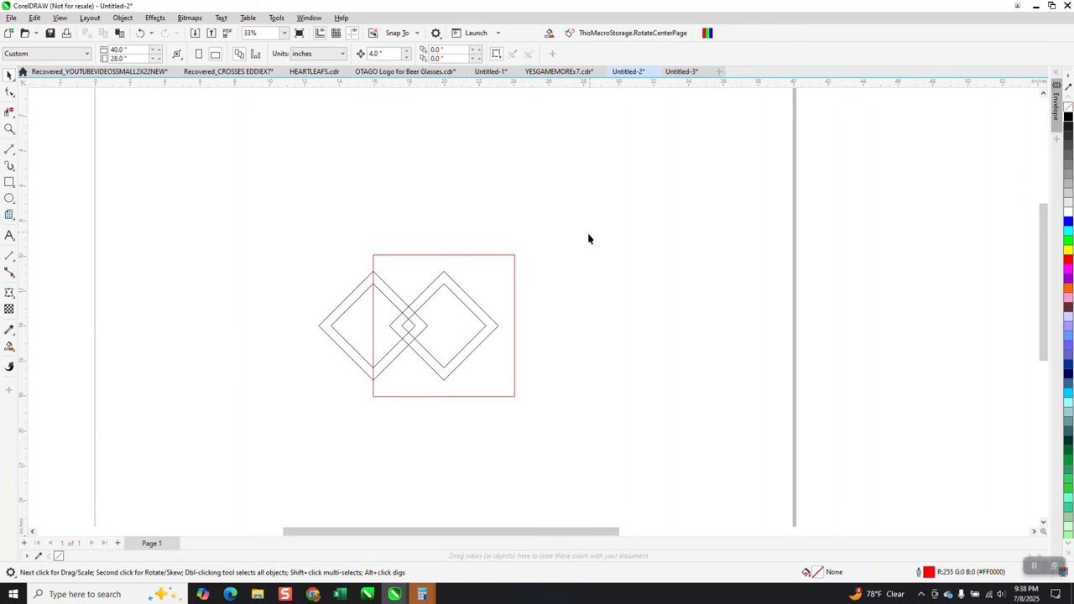
Copy the left-edge frame in repeated 90° rotations about the red square's centre, placing one frame on each of its four sides
{"action": "left_click", "coordinate": [398, 307]}
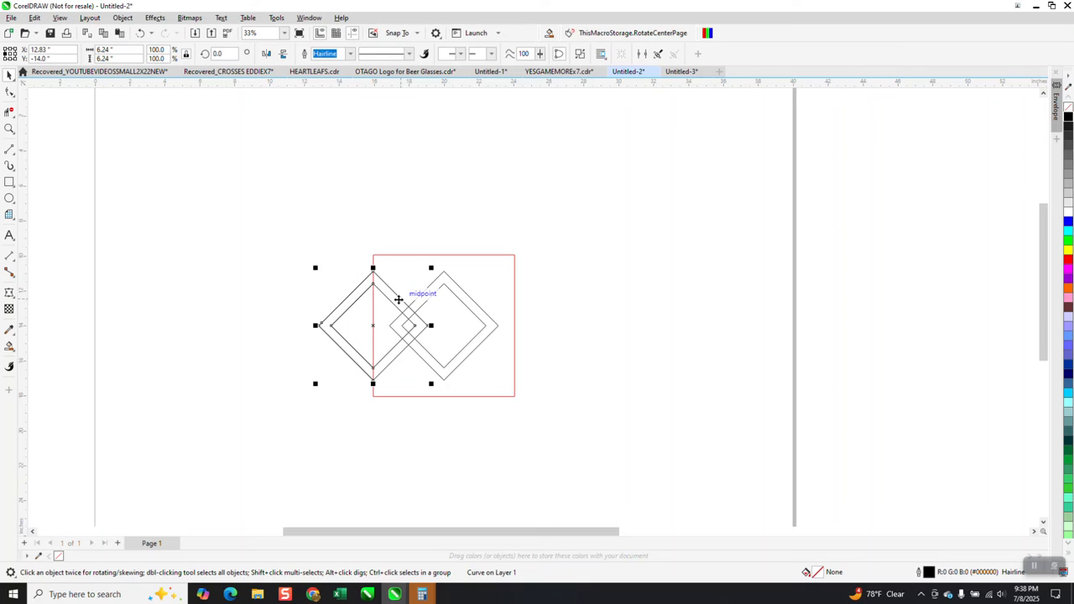
{"action": "left_click_drag", "start_coordinate": [230, 54], "coordinate": [205, 57]}
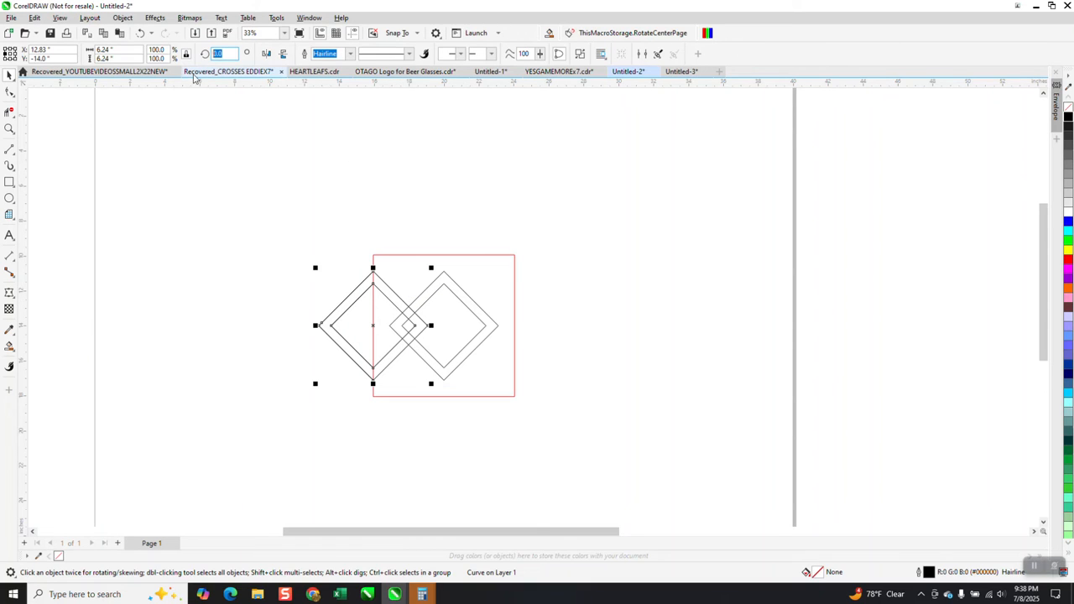
{"action": "type", "text": "90"}
{"action": "key", "text": "ctrl+Return"}
{"action": "key", "text": "ctrl+r"}
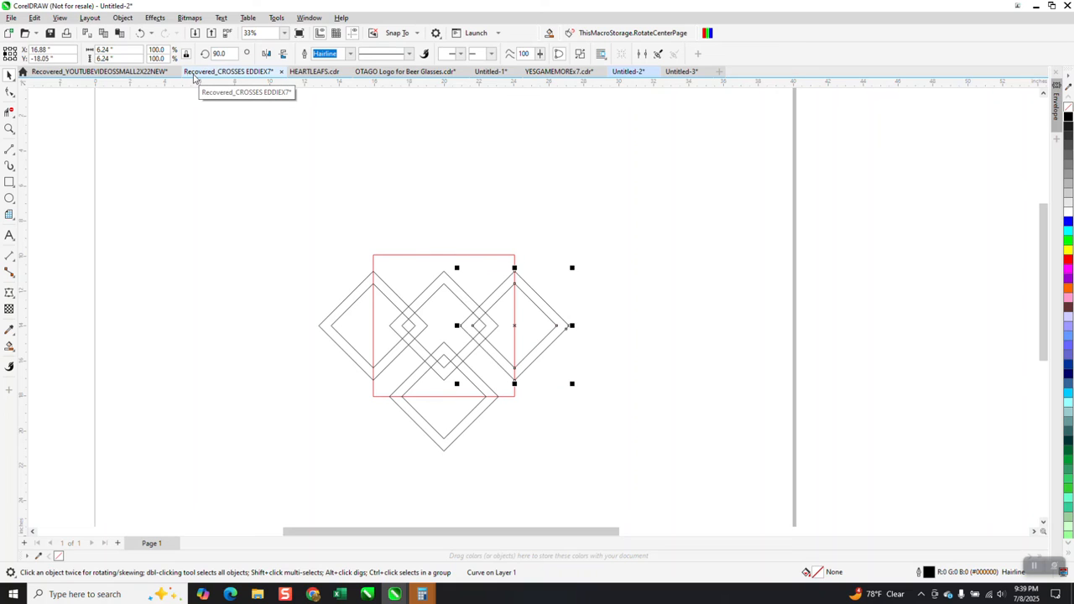
{"action": "key", "text": "ctrl+r"}
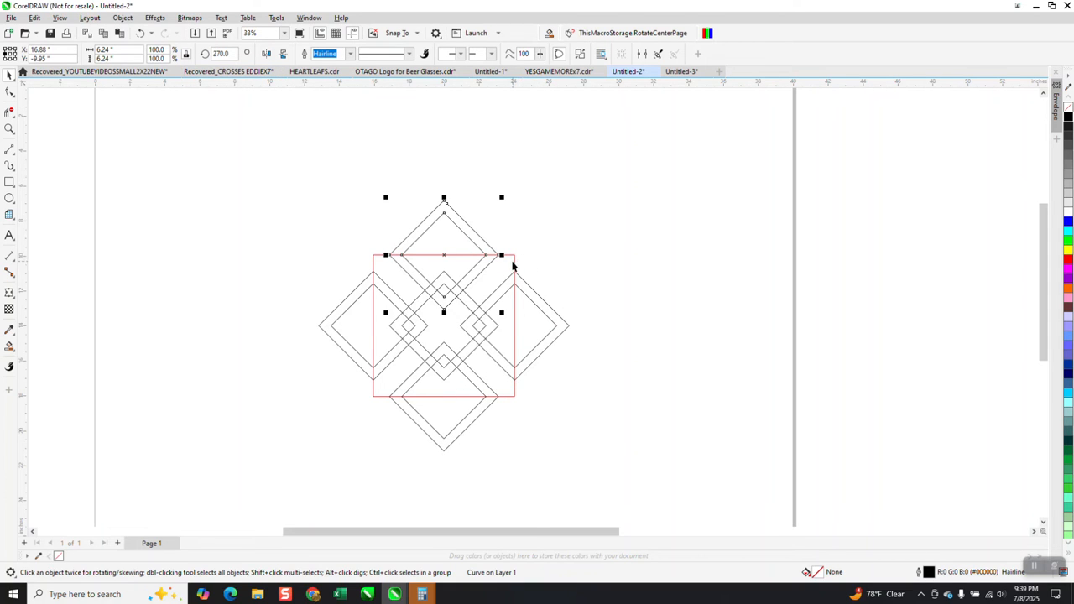
With Virtual Segment Delete, remove the overlapping line segments where the central frame crosses the upper and left frames, creating an over-under weave
{"action": "left_click", "coordinate": [9, 129]}
{"action": "left_click_drag", "start_coordinate": [384, 286], "coordinate": [537, 367]}
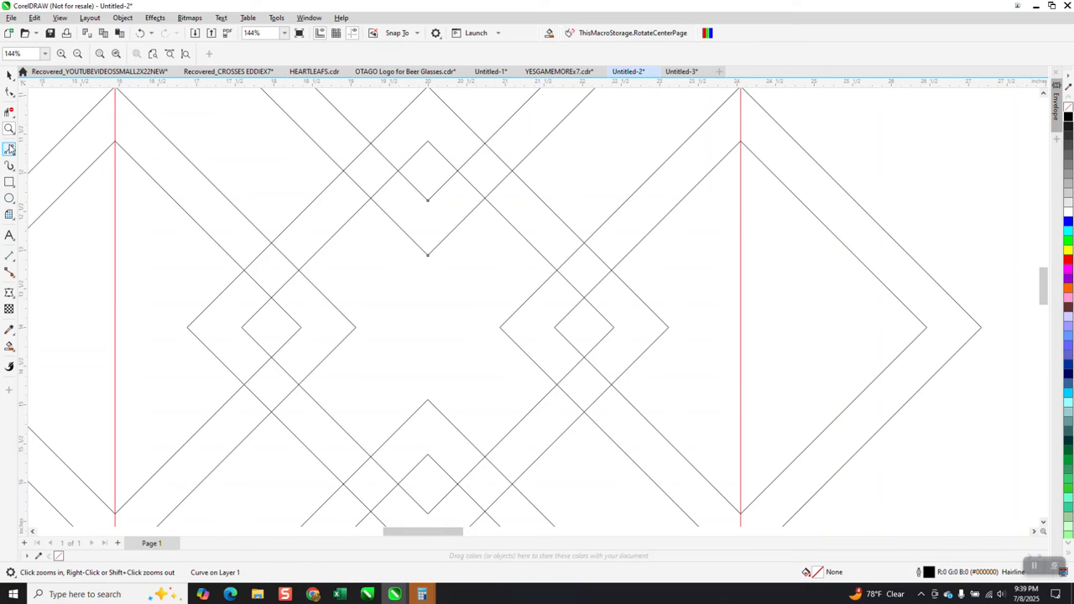
{"action": "left_click", "coordinate": [9, 112]}
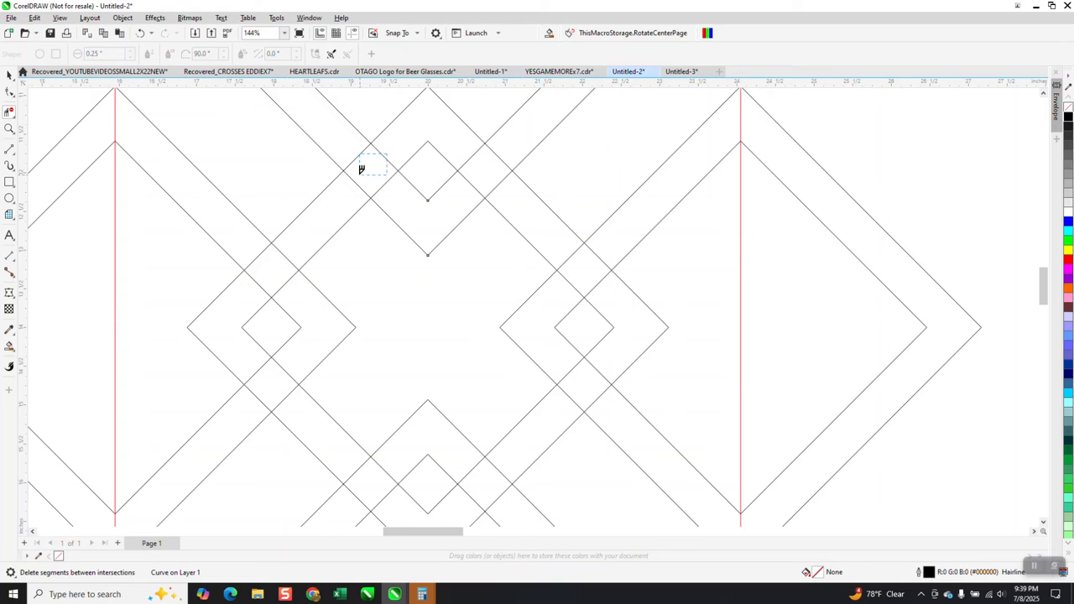
{"action": "left_click", "coordinate": [361, 186]}
{"action": "left_click", "coordinate": [261, 250]}
{"action": "scroll", "coordinate": [250, 323], "scroll_direction": "down", "scroll_amount": 2}
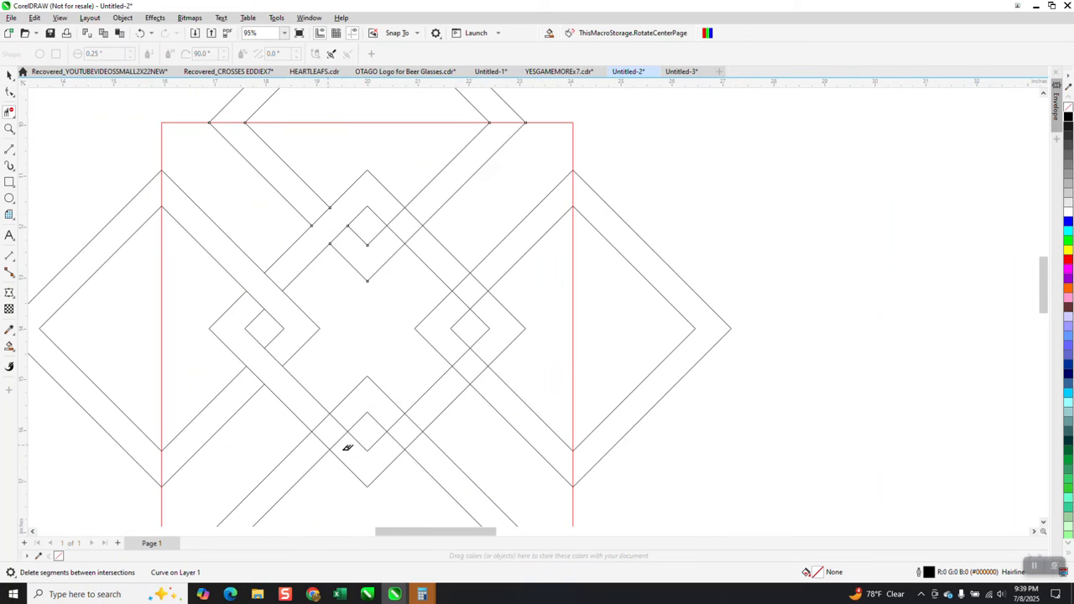
Delete the overlapping segments where the central frame crosses the lower and right frames, continuing the alternating over-under weave
{"action": "left_click", "coordinate": [337, 423]}
{"action": "left_click", "coordinate": [320, 440]}
{"action": "left_click", "coordinate": [423, 422]}
{"action": "left_click", "coordinate": [481, 376]}
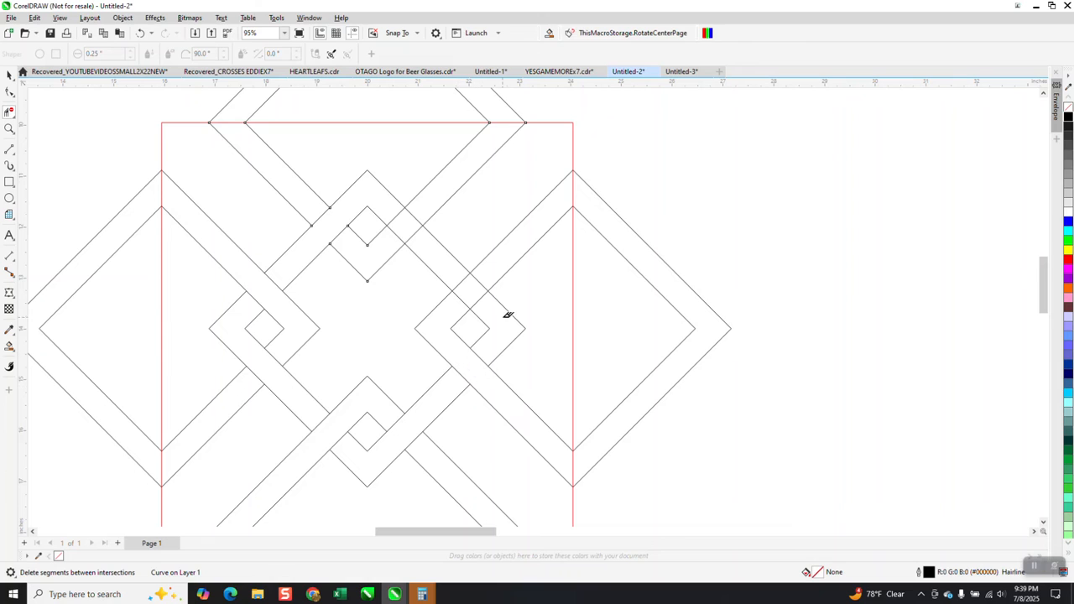
{"action": "left_click", "coordinate": [463, 279]}
{"action": "scroll", "coordinate": [439, 247], "scroll_direction": "down", "scroll_amount": 2}
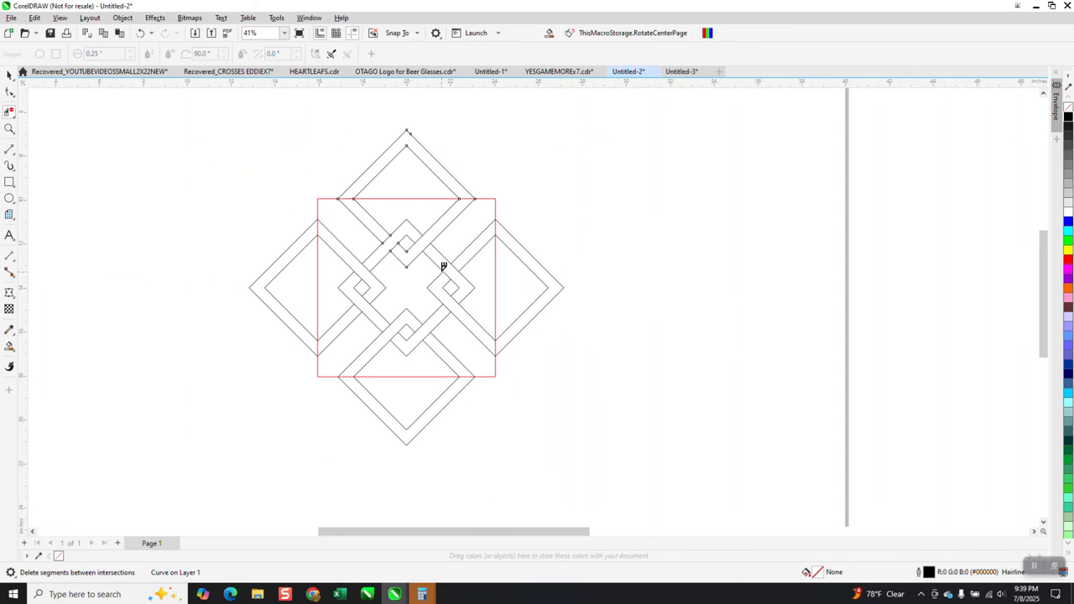
Fill all four sections of the central woven diamond with red and no outline, using Smart Fill
{"action": "left_click", "coordinate": [9, 128]}
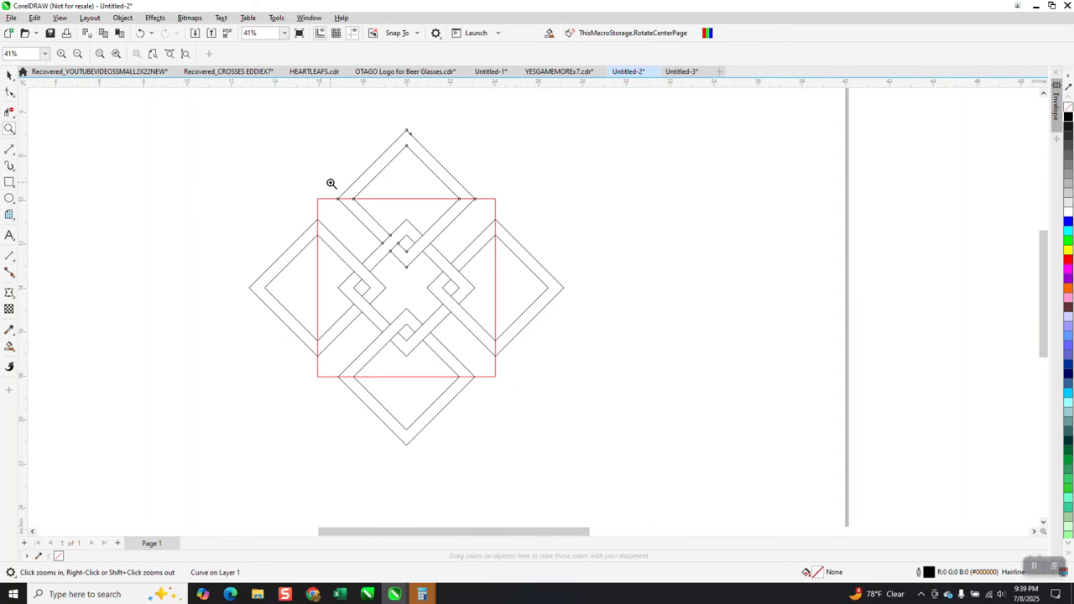
{"action": "left_click_drag", "start_coordinate": [330, 185], "coordinate": [362, 216]}
{"action": "scroll", "coordinate": [338, 185], "scroll_direction": "down", "scroll_amount": 7}
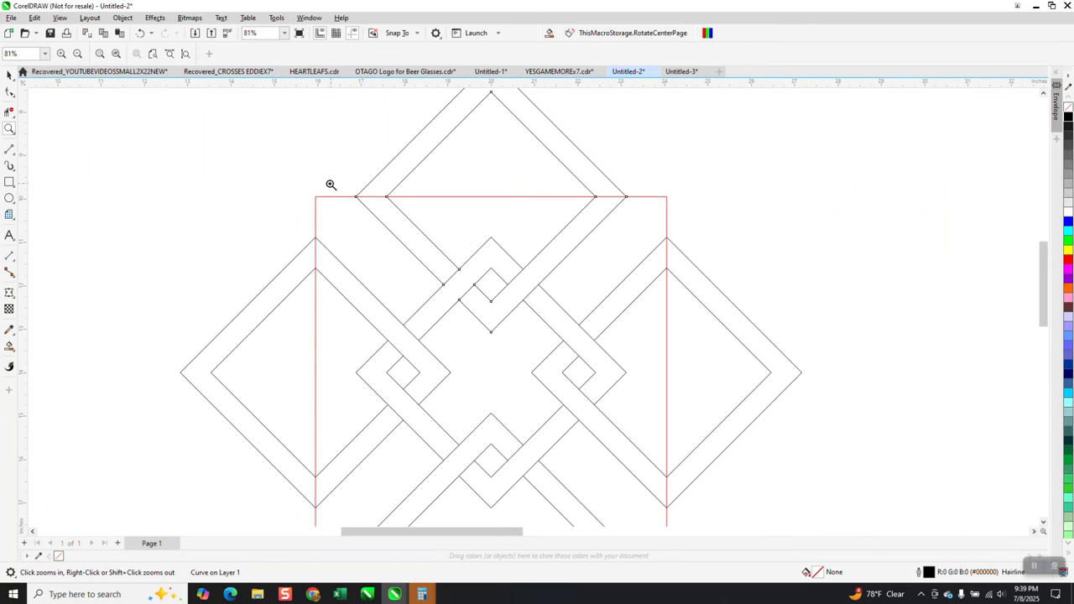
{"action": "left_click", "coordinate": [10, 345]}
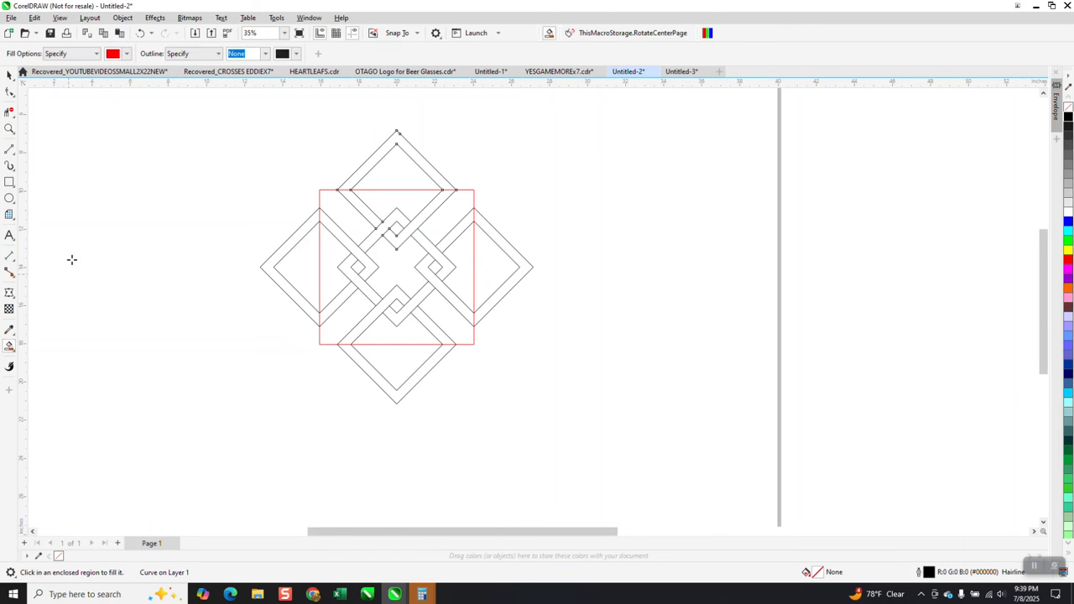
{"action": "left_click", "coordinate": [383, 229]}
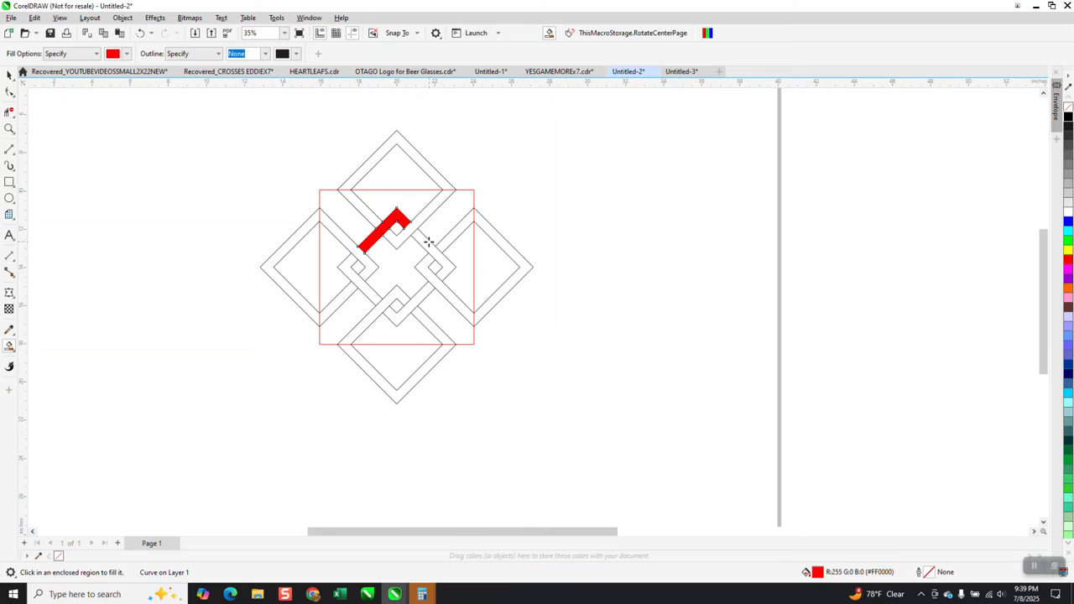
{"action": "left_click", "coordinate": [426, 241]}
{"action": "left_click", "coordinate": [418, 299]}
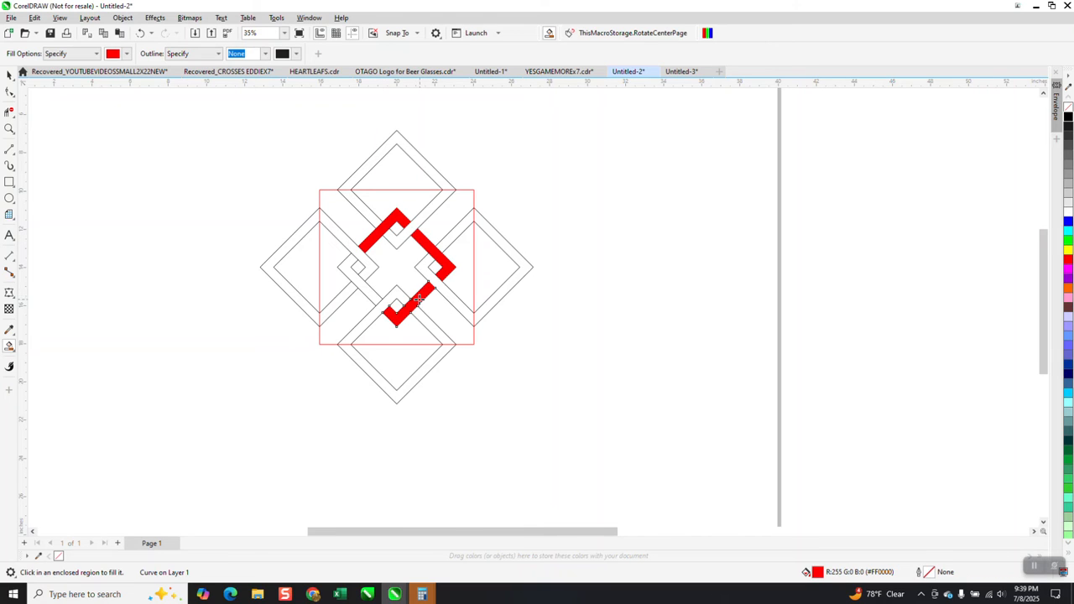
{"action": "left_click", "coordinate": [373, 292]}
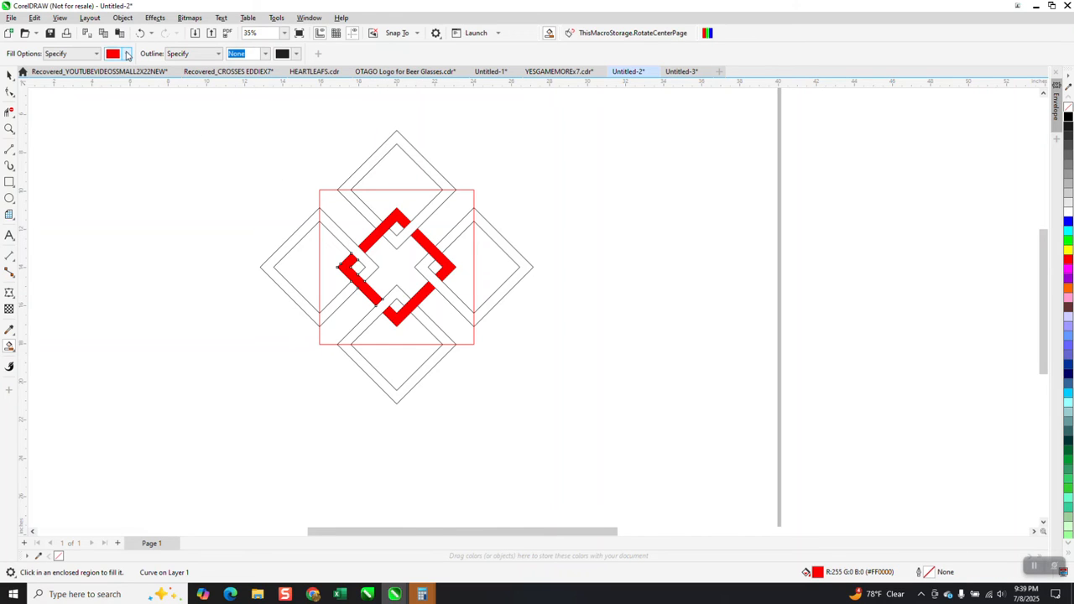
Smart Fill the parts of the four outer frames that lie inside the red square with blue (R0 G0 B255)
{"action": "left_click", "coordinate": [127, 55]}
{"action": "left_click", "coordinate": [161, 124]}
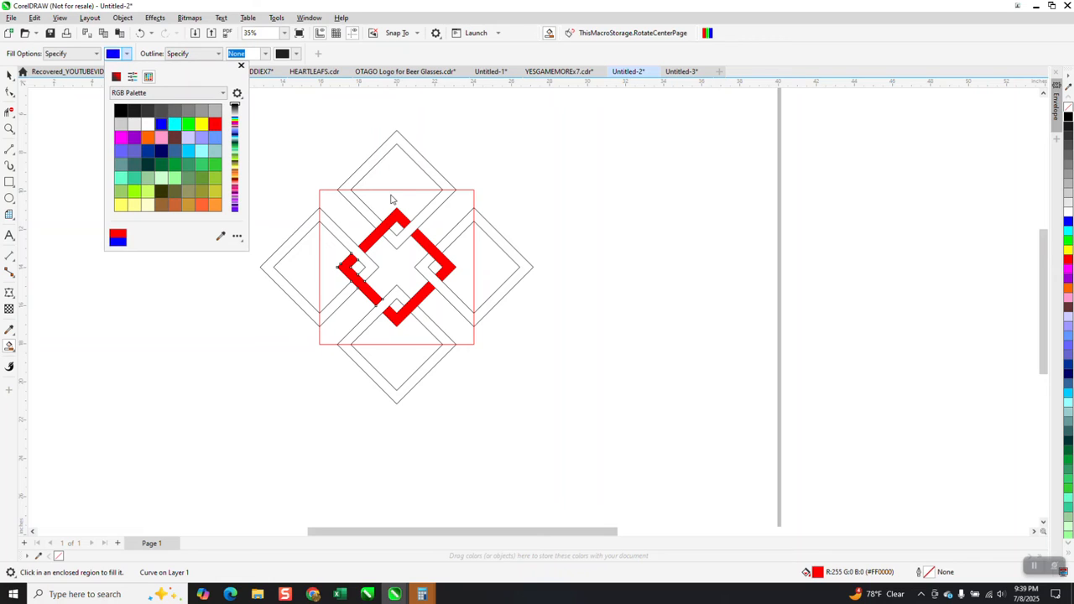
{"action": "left_click", "coordinate": [366, 215]}
{"action": "left_click", "coordinate": [365, 213]}
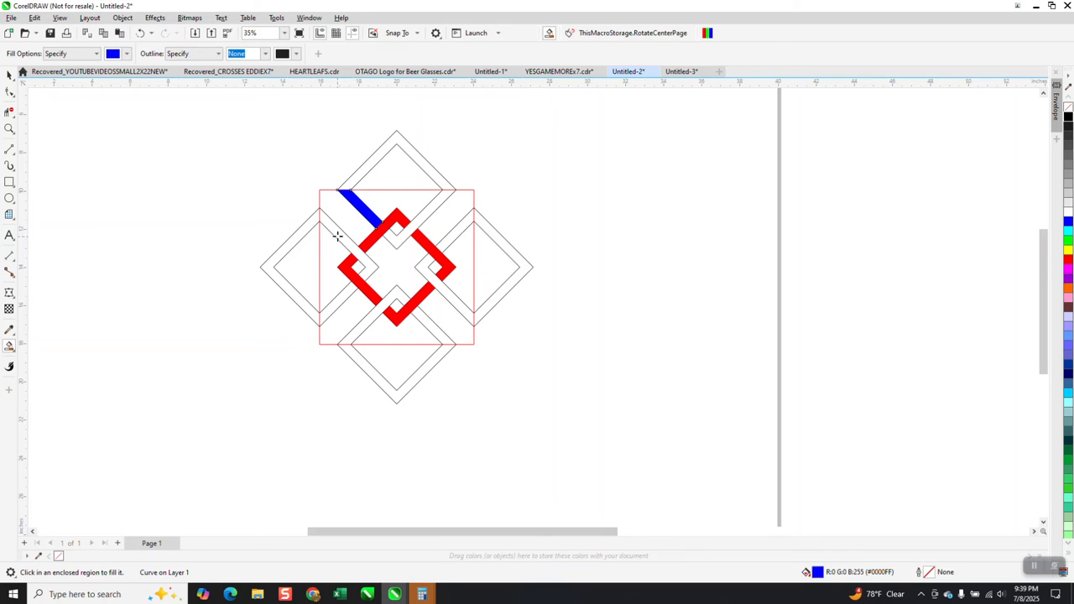
{"action": "left_click", "coordinate": [337, 237]}
{"action": "left_click", "coordinate": [340, 300]}
{"action": "left_click", "coordinate": [362, 327]}
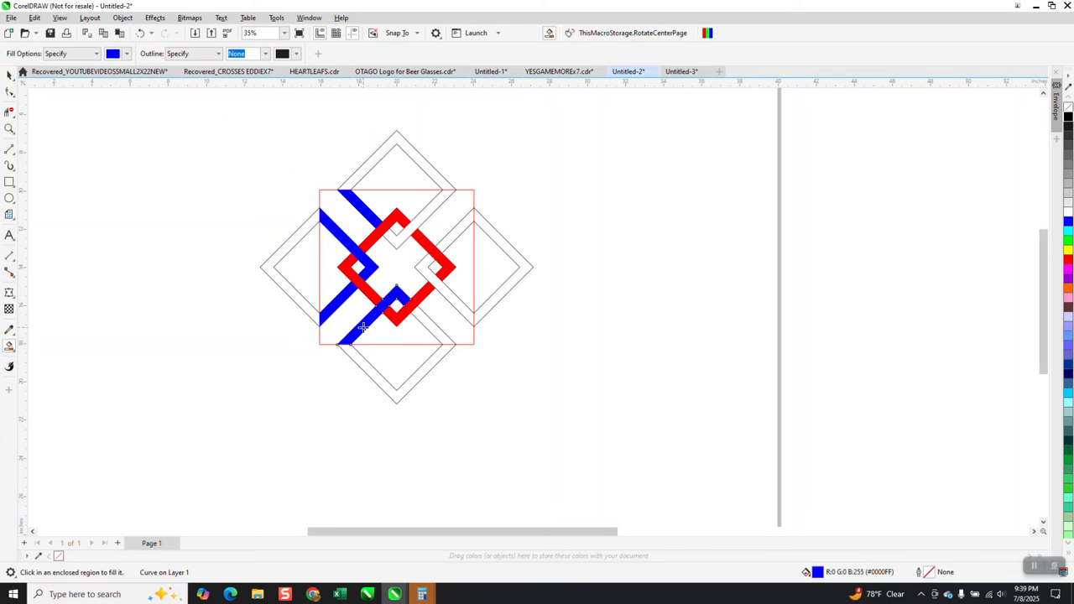
{"action": "left_click", "coordinate": [436, 331]}
{"action": "left_click", "coordinate": [450, 301]}
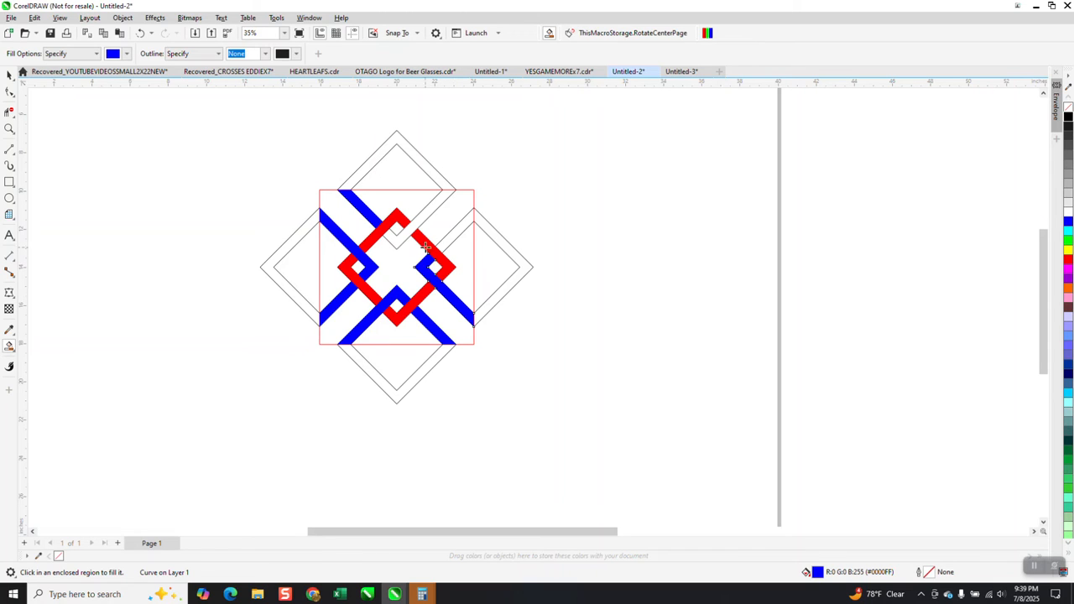
{"action": "left_click", "coordinate": [397, 239]}
{"action": "left_click", "coordinate": [456, 232]}
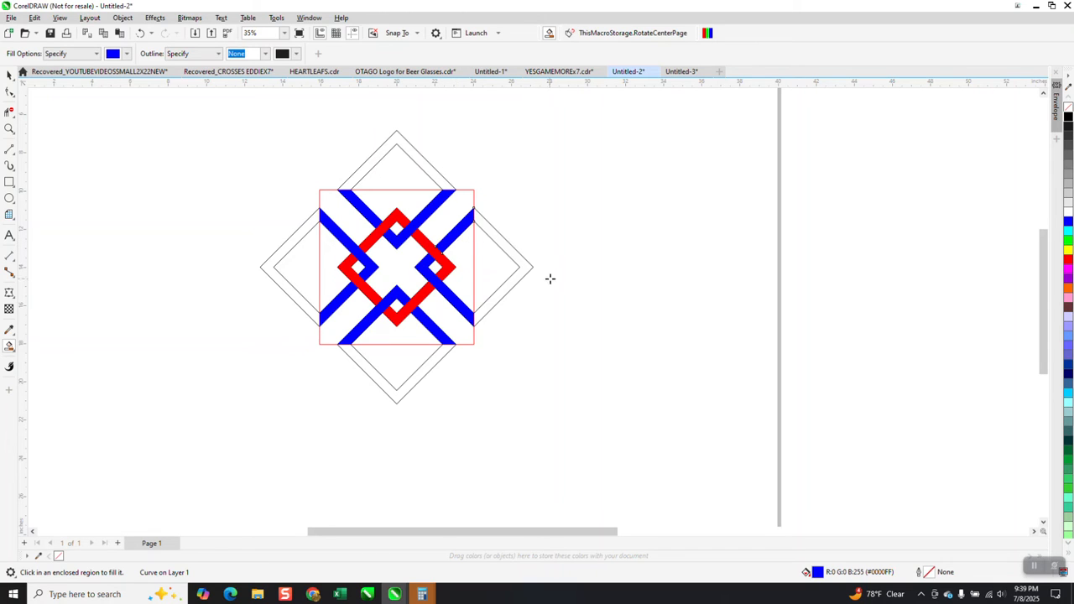
Move the red square 12 inches to the right, clear of the woven diamonds
{"action": "left_click", "coordinate": [9, 76]}
{"action": "left_click", "coordinate": [454, 191]}
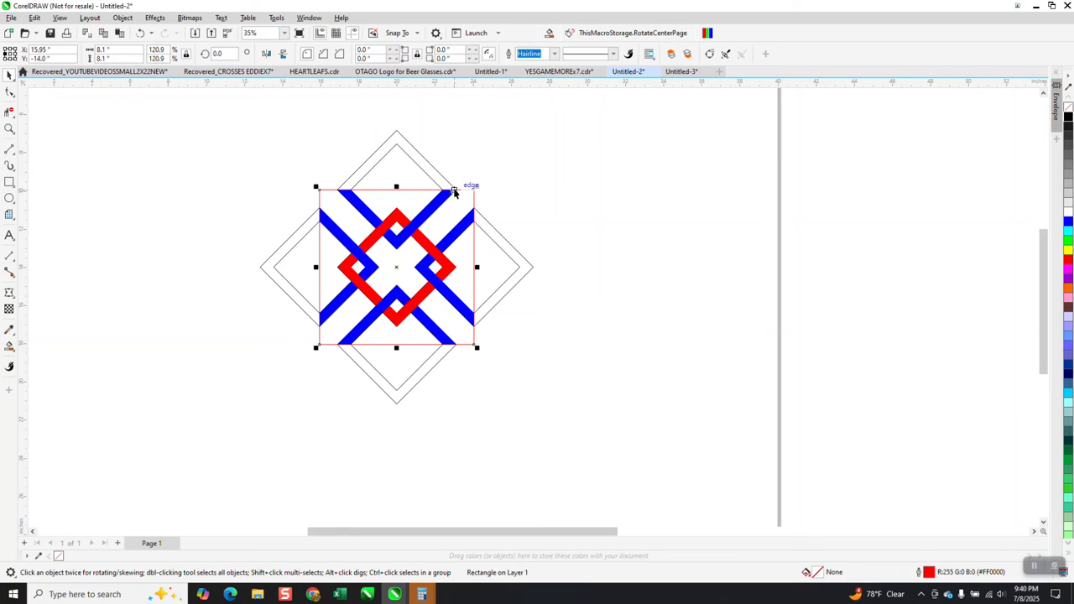
{"action": "key", "text": "Right"}
{"action": "key", "text": "Right"}
{"action": "key", "text": "Right"}
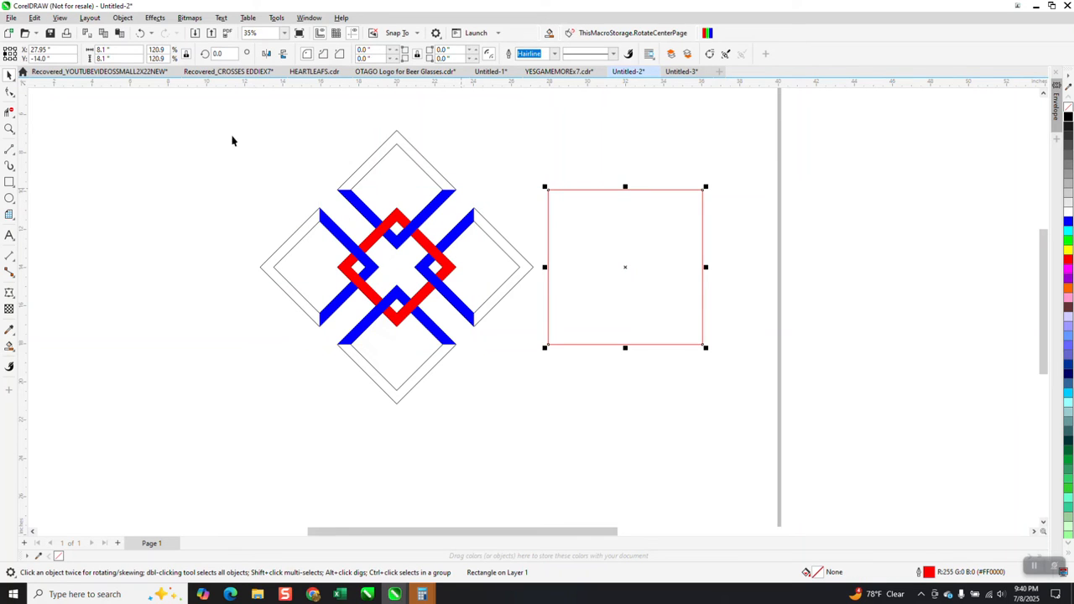
Group all the coloured woven pieces and outer diamond frames, leaving the red square out of the group
{"action": "left_click_drag", "start_coordinate": [209, 106], "coordinate": [383, 291]}
{"action": "left_click_drag", "start_coordinate": [577, 426], "coordinate": [578, 426]}
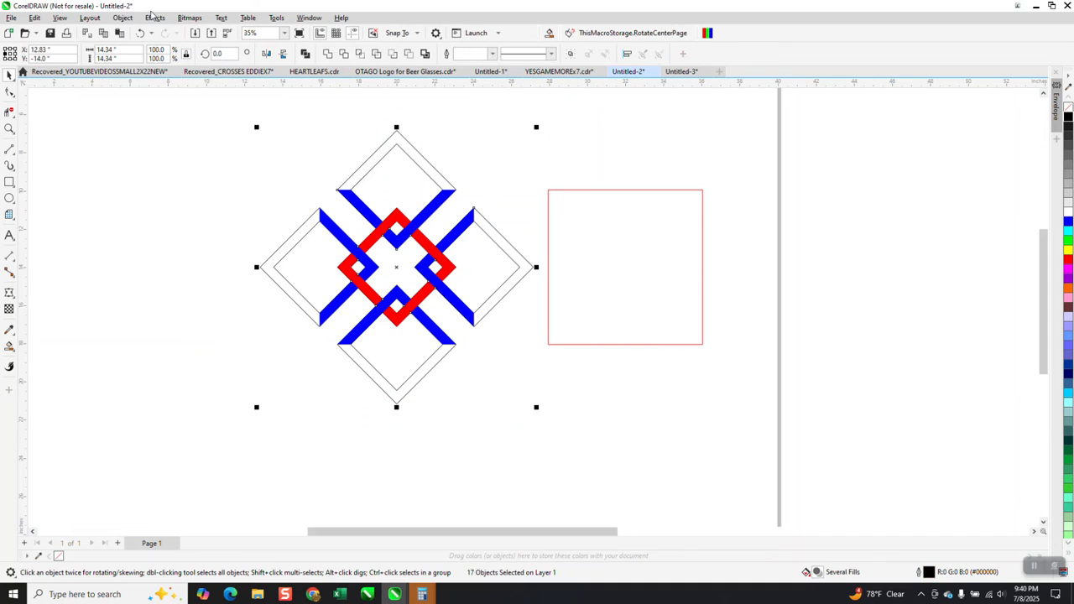
{"action": "left_click", "coordinate": [122, 18]}
{"action": "mouse_move", "coordinate": [151, 208]}
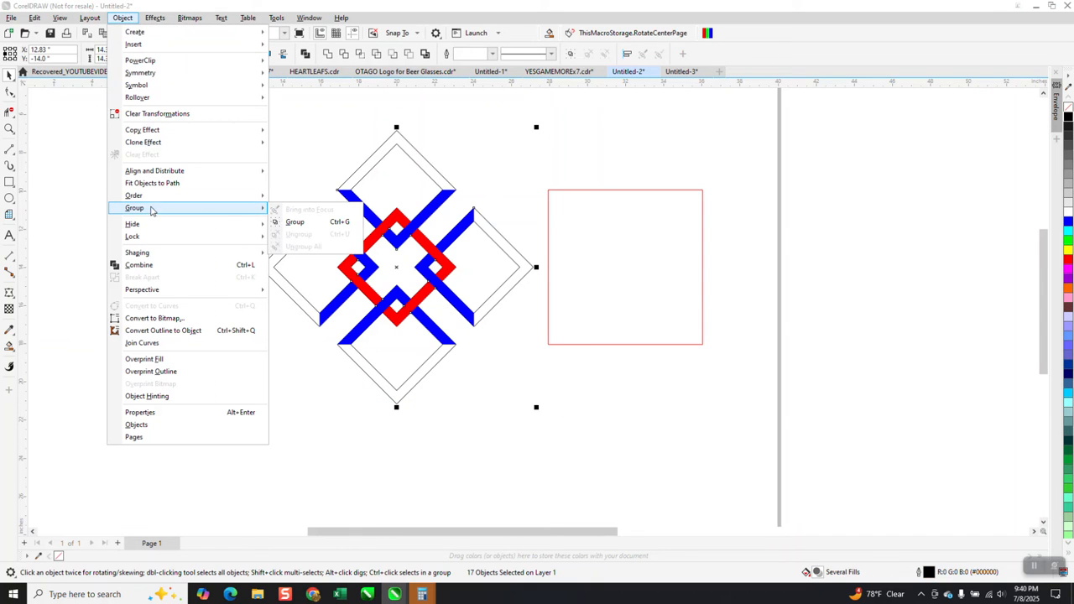
{"action": "left_click", "coordinate": [285, 224]}
Move the red square 12 inches back to the left, over the centre of the grouped motif
{"action": "left_click", "coordinate": [600, 281]}
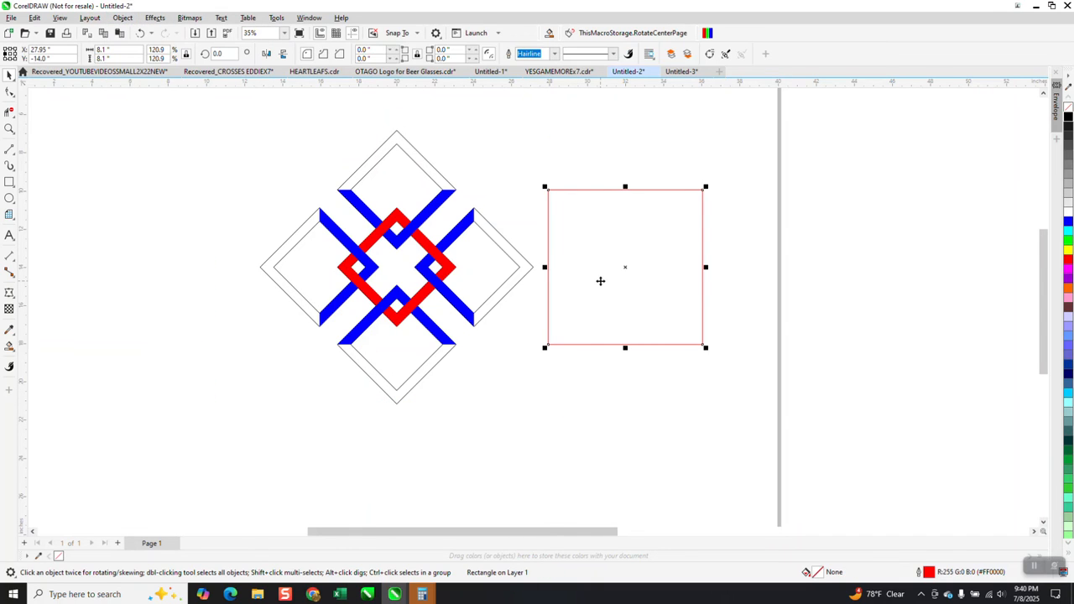
{"action": "key", "text": "Left"}
{"action": "key", "text": "Left"}
{"action": "key", "text": "Left"}
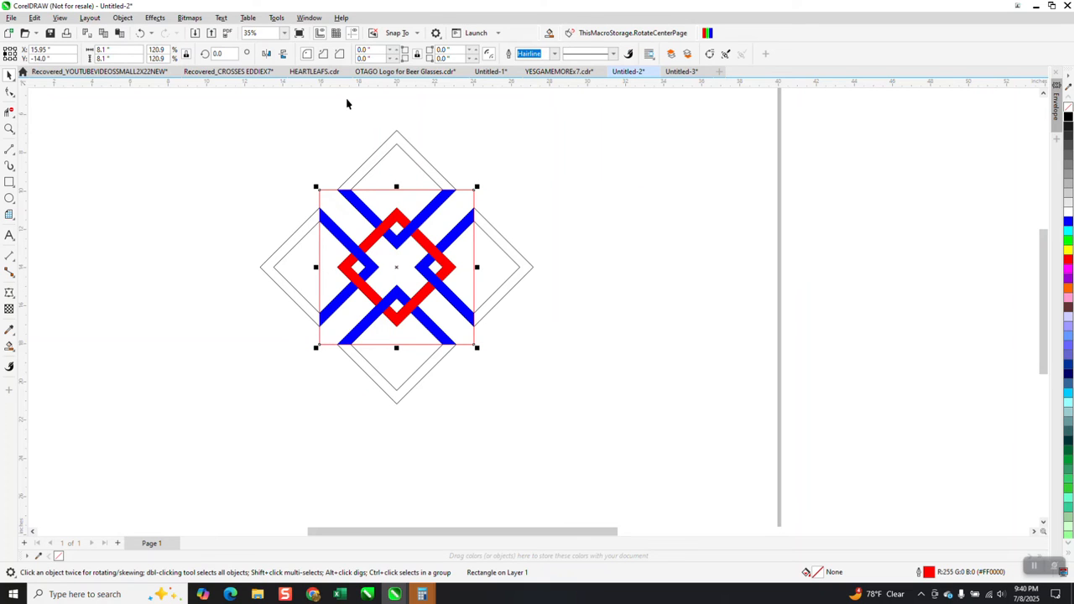
Intersect the motif group with the red square and move the resulting piece off to the right
{"action": "left_click", "coordinate": [208, 178]}
{"action": "left_click_drag", "start_coordinate": [632, 429], "coordinate": [631, 429]}
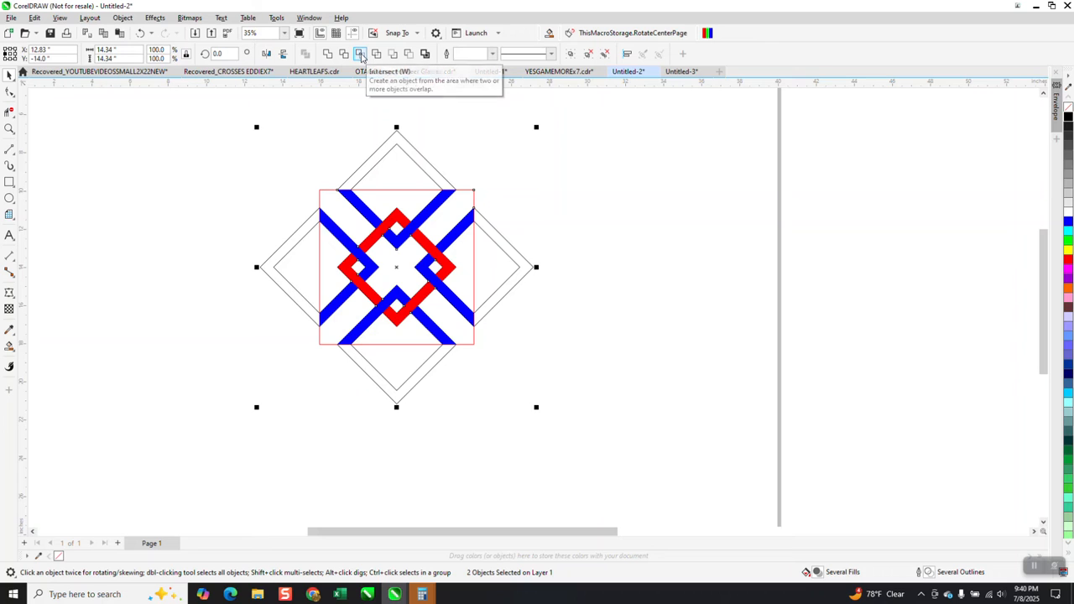
{"action": "left_click", "coordinate": [360, 54]}
{"action": "key", "text": "Right"}
{"action": "key", "text": "Right"}
{"action": "key", "text": "Right"}
{"action": "key", "text": "Right"}
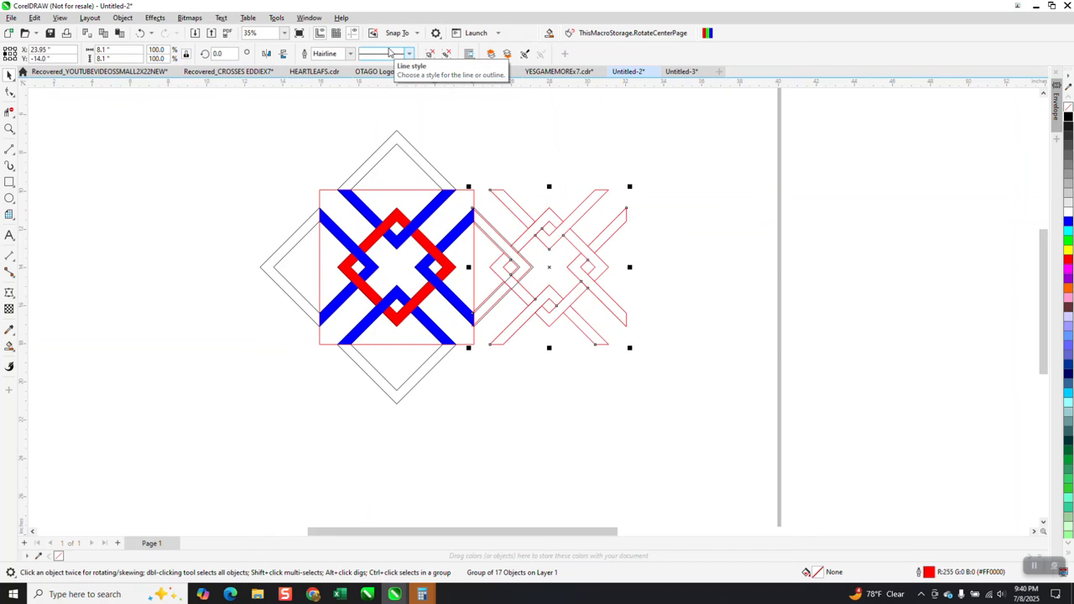
Move the grouped woven motif 12 inches to the left, clear of the red square
{"action": "left_click", "coordinate": [468, 218]}
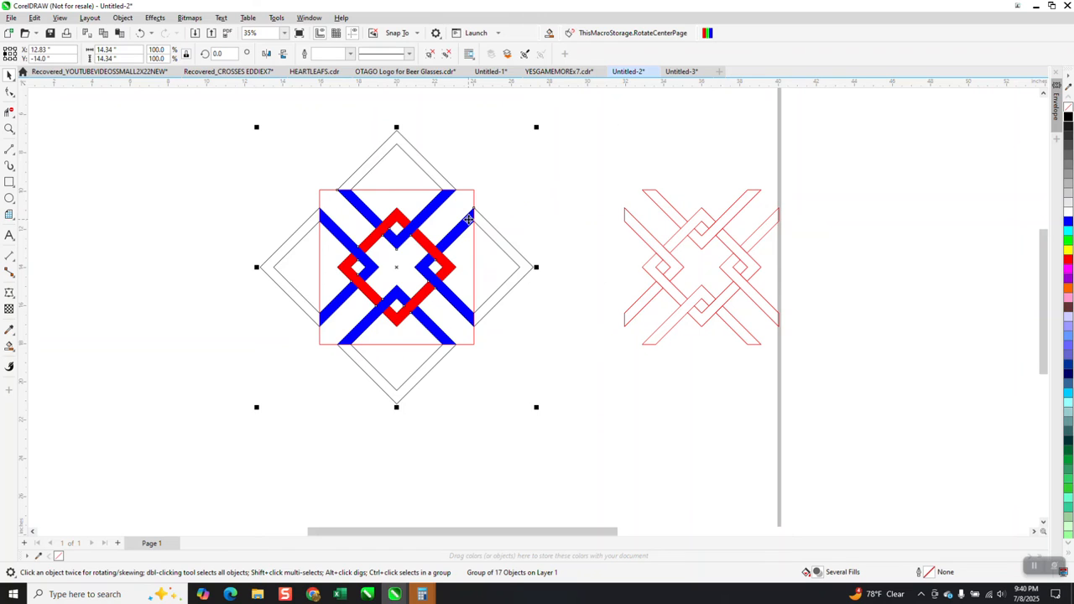
{"action": "key", "text": "Right"}
{"action": "key", "text": "Right"}
{"action": "scroll", "coordinate": [514, 228], "scroll_direction": "down", "scroll_amount": 1}
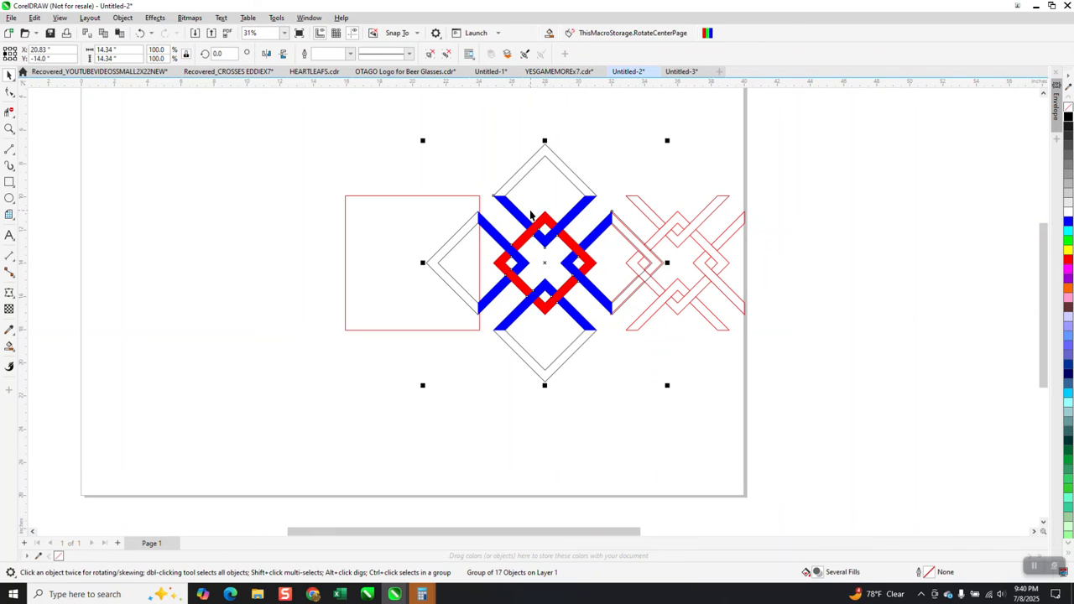
{"action": "key", "text": "Left"}
{"action": "key", "text": "Left"}
{"action": "key", "text": "Left"}
{"action": "key", "text": "Left"}
{"action": "key", "text": "Left"}
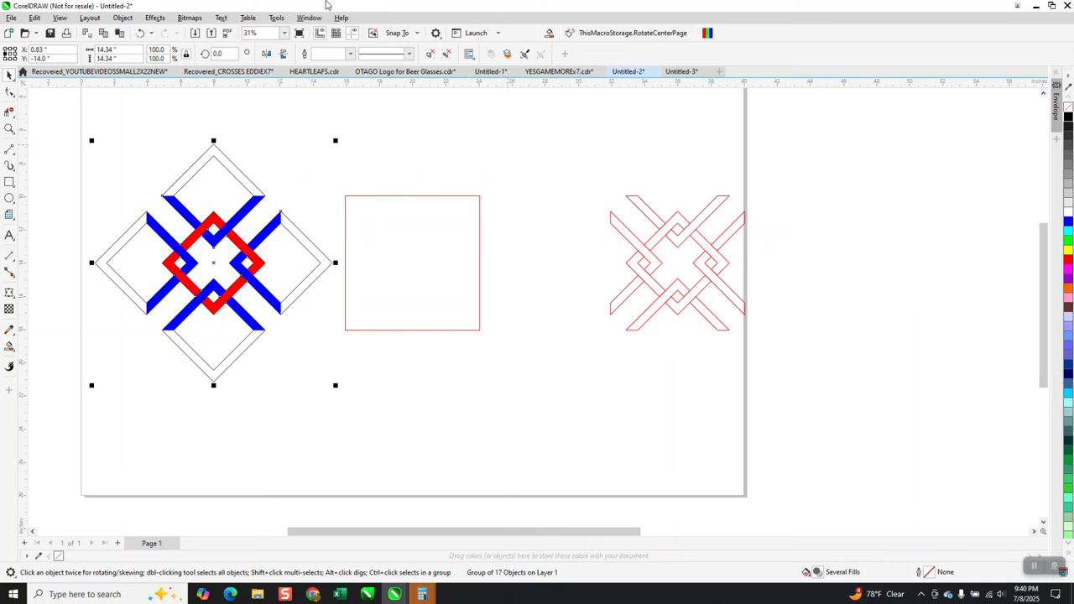
Remove the outlines from the motif group and move the red square off the page to the right
{"action": "scroll", "coordinate": [189, 163], "scroll_direction": "down", "scroll_amount": 1}
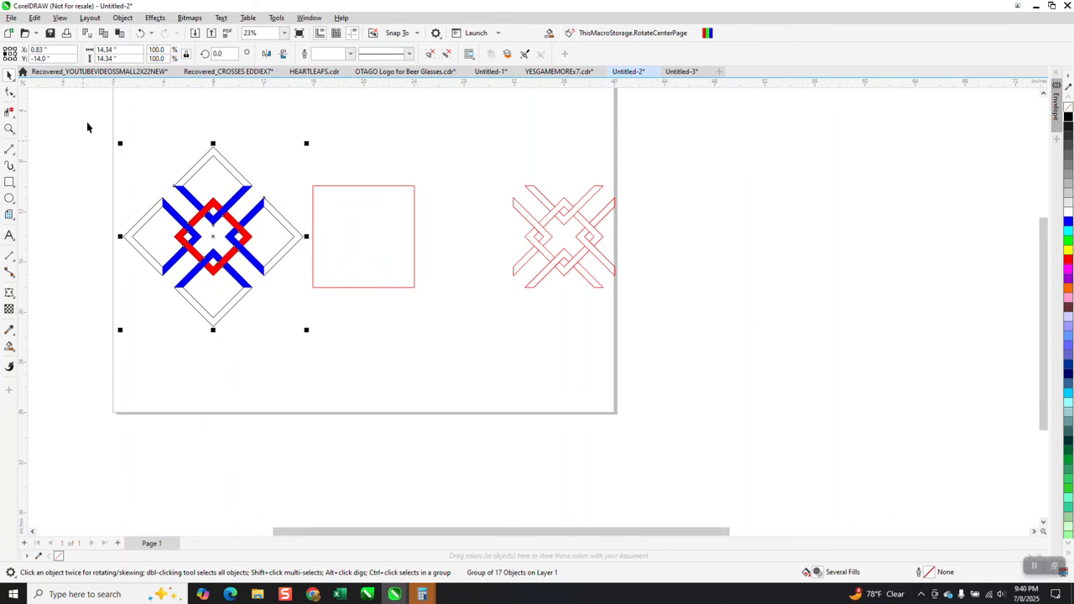
{"action": "left_click_drag", "start_coordinate": [87, 127], "coordinate": [329, 332]}
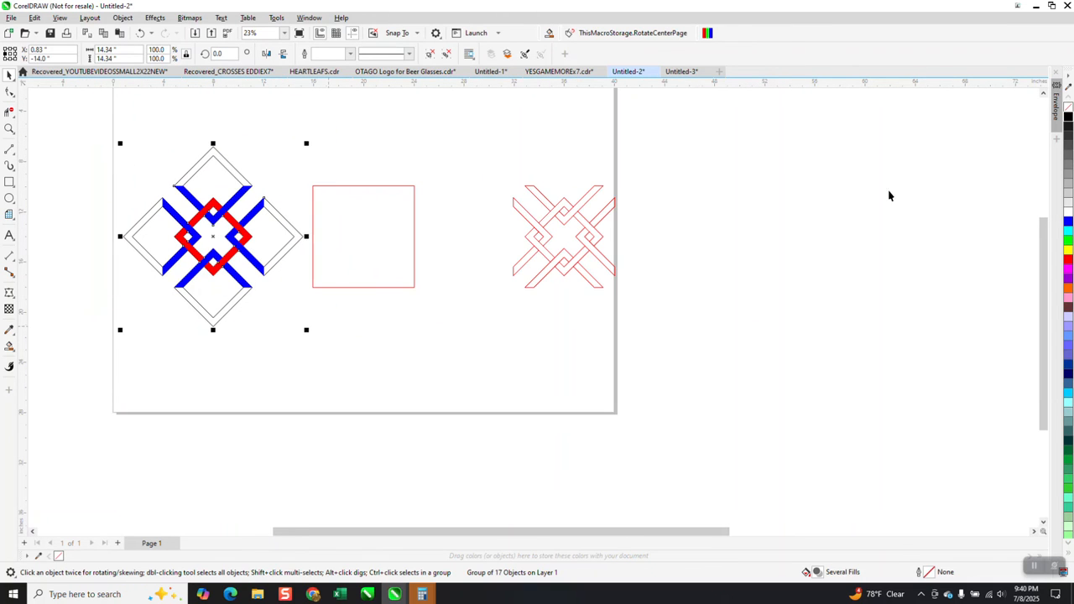
{"action": "right_click", "coordinate": [1068, 109]}
{"action": "left_click_drag", "start_coordinate": [340, 198], "coordinate": [554, 237]}
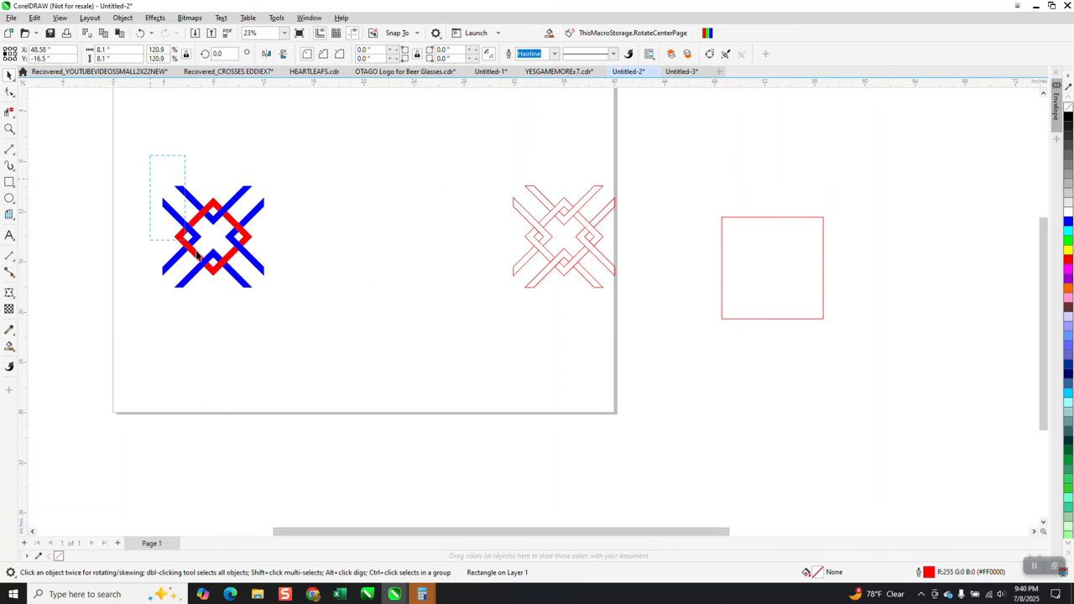
{"action": "left_click", "coordinate": [303, 290]}
{"action": "left_click", "coordinate": [190, 201]}
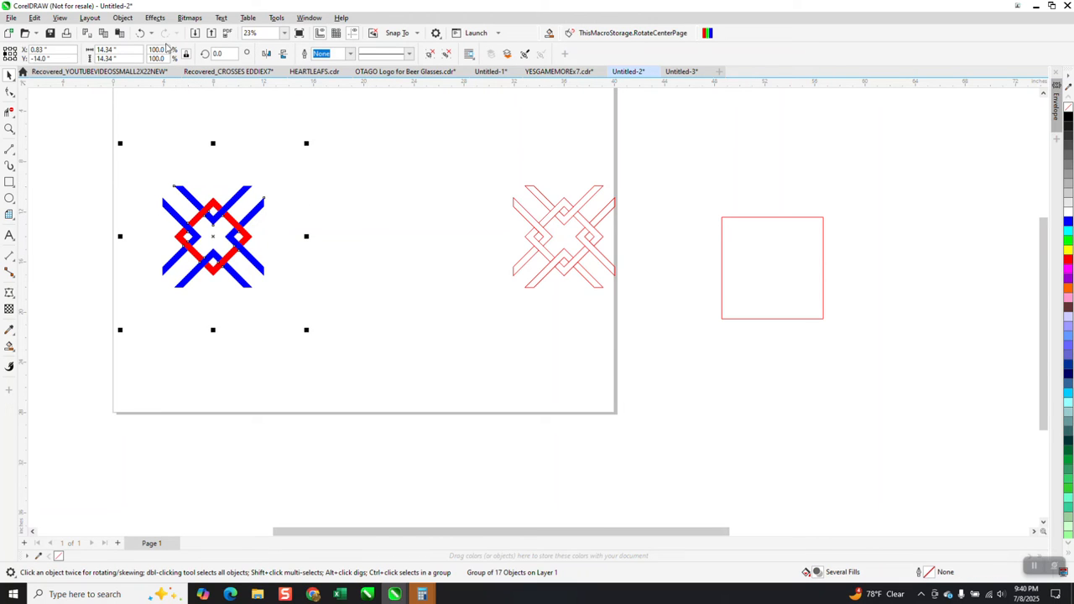
Undo the red square's move, the outline removal and the motif group's moves
{"action": "left_click", "coordinate": [140, 33]}
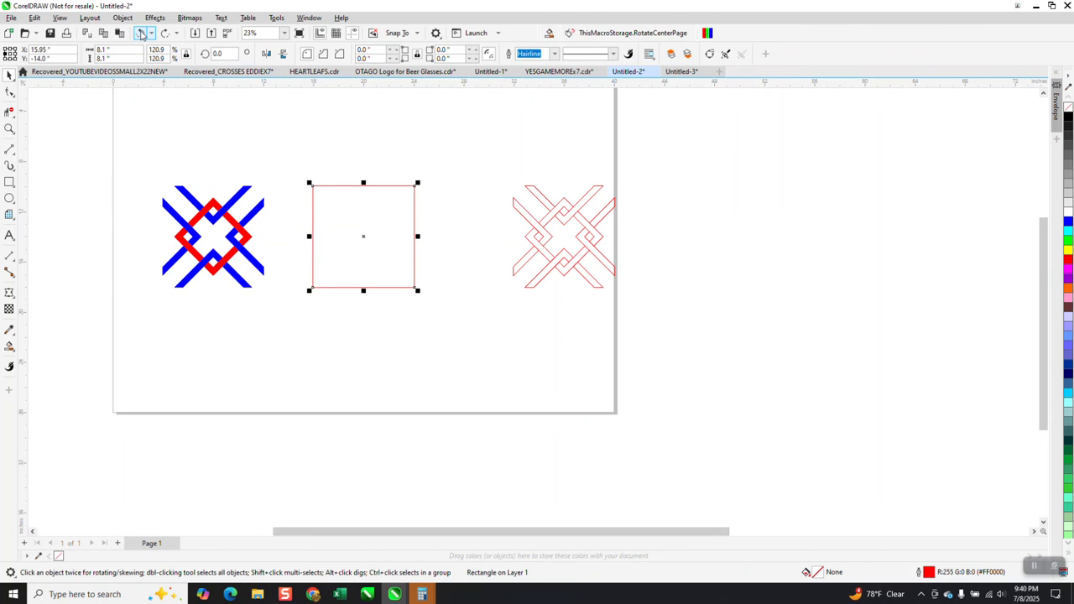
{"action": "left_click", "coordinate": [140, 33]}
{"action": "left_click", "coordinate": [140, 33]}
{"action": "left_click", "coordinate": [131, 22]}
{"action": "left_click", "coordinate": [131, 23]}
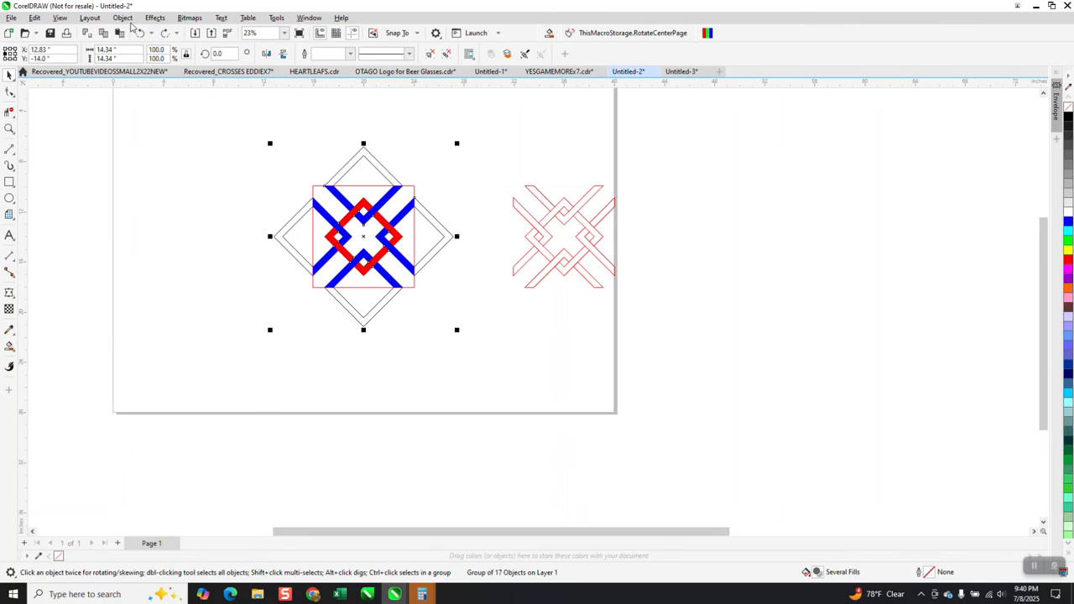
{"action": "left_click", "coordinate": [131, 23]}
{"action": "left_click", "coordinate": [131, 22]}
Undo the intersection and the red square's leftward moves, back to the square standing clear of the motif group
{"action": "left_click", "coordinate": [140, 33]}
{"action": "left_click", "coordinate": [140, 33]}
{"action": "left_click", "coordinate": [140, 33]}
{"action": "left_click", "coordinate": [140, 33]}
{"action": "left_click", "coordinate": [140, 33]}
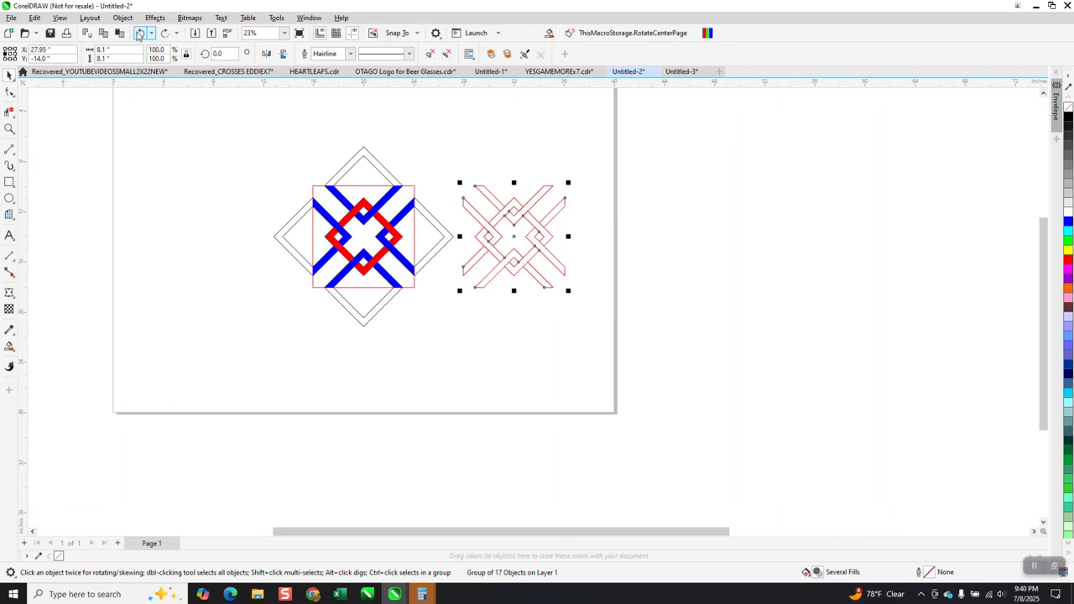
{"action": "left_click", "coordinate": [140, 33]}
{"action": "left_click", "coordinate": [140, 33]}
{"action": "left_click", "coordinate": [140, 33]}
{"action": "left_click", "coordinate": [140, 33]}
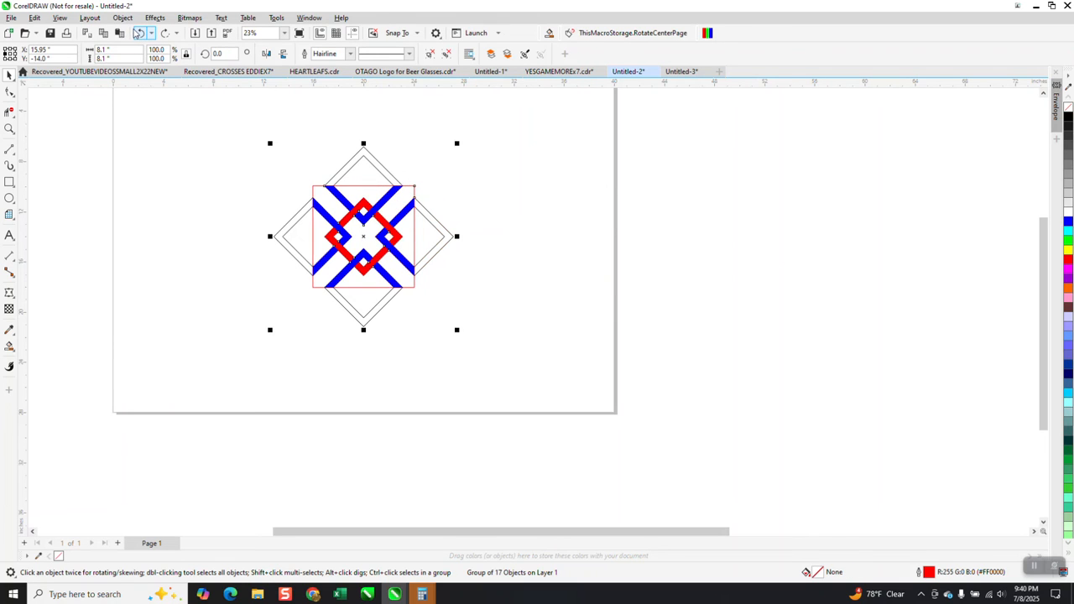
{"action": "left_click", "coordinate": [140, 33]}
{"action": "left_click", "coordinate": [140, 33]}
{"action": "left_click", "coordinate": [140, 32]}
{"action": "left_click", "coordinate": [140, 33]}
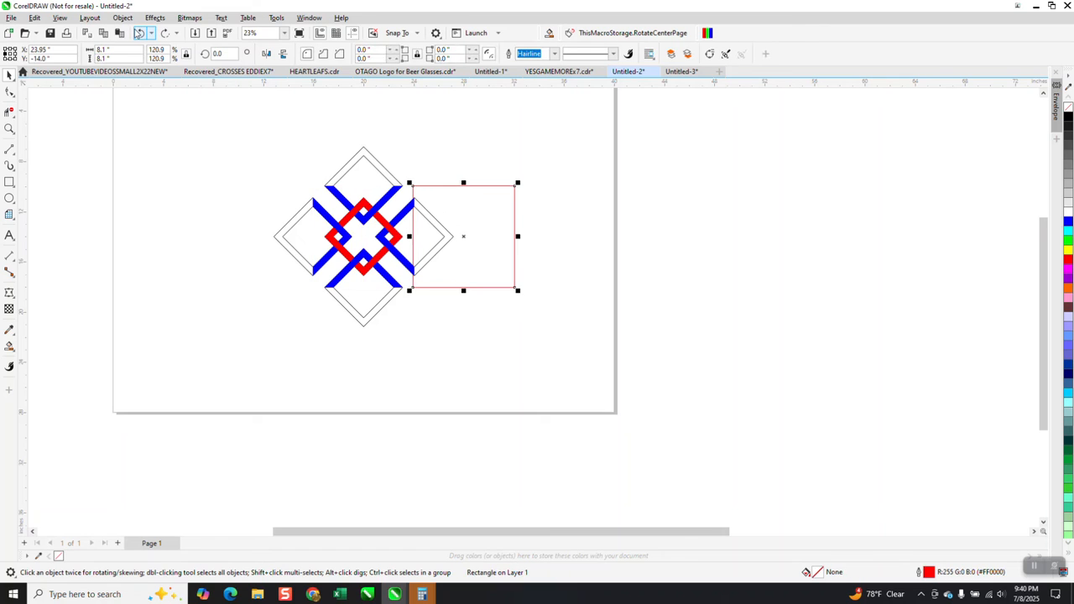
{"action": "left_click", "coordinate": [140, 33]}
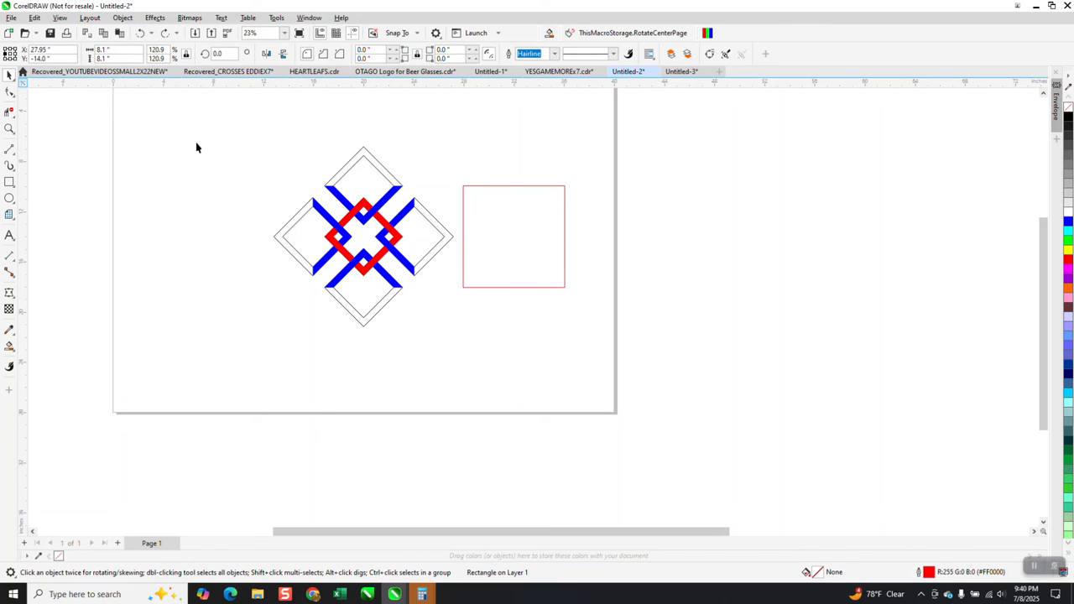
Check that the woven pieces and outer frames form one group by moving them aside and undoing the move
{"action": "left_click", "coordinate": [325, 194]}
{"action": "left_click", "coordinate": [341, 203]}
{"action": "left_click_drag", "start_coordinate": [342, 203], "coordinate": [271, 219]}
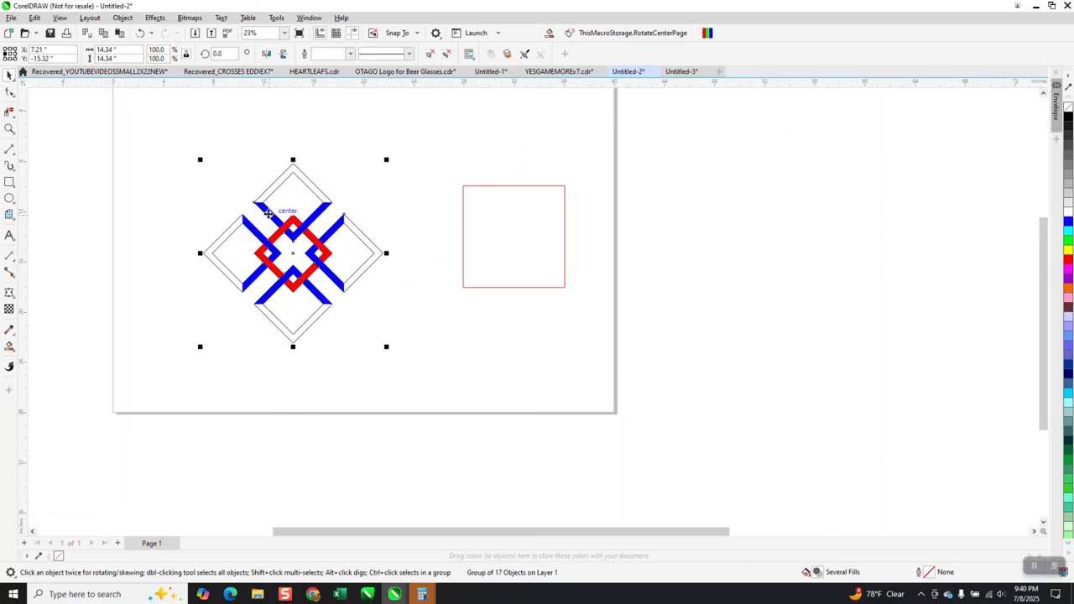
{"action": "left_click", "coordinate": [140, 33]}
{"action": "left_click_drag", "start_coordinate": [251, 144], "coordinate": [495, 348]}
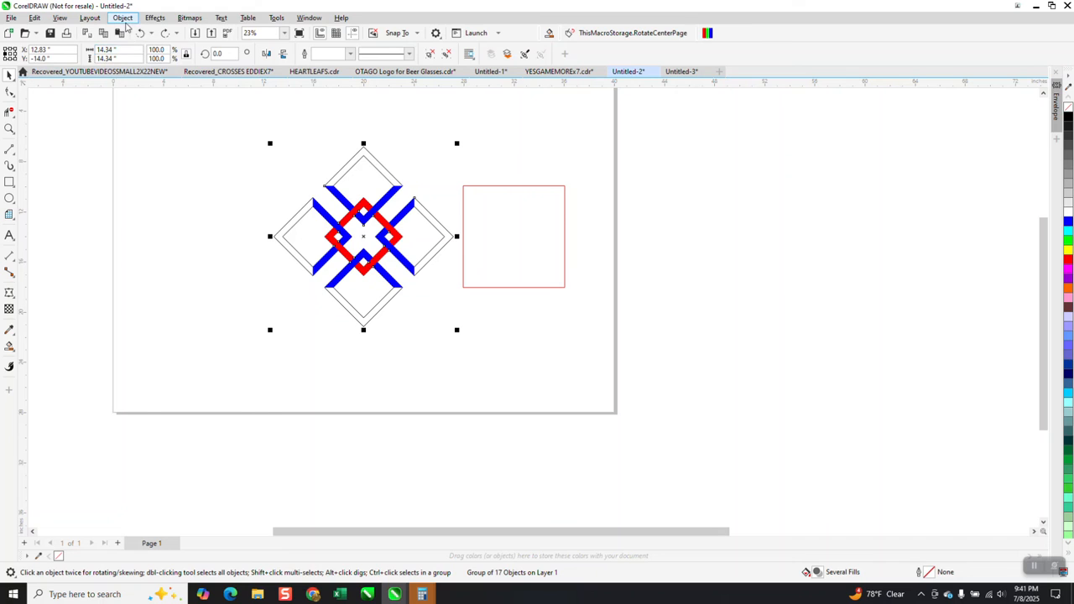
{"action": "left_click", "coordinate": [124, 18]}
{"action": "mouse_move", "coordinate": [156, 204]}
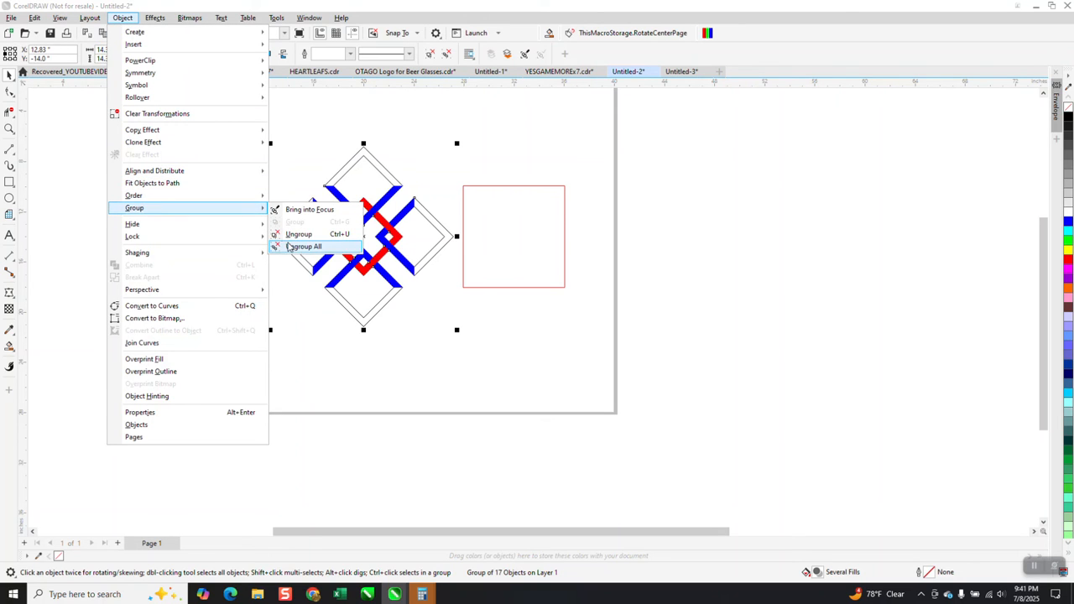
Move the red square 12 inches to the left, over the centre of the motif group
{"action": "left_click", "coordinate": [515, 252]}
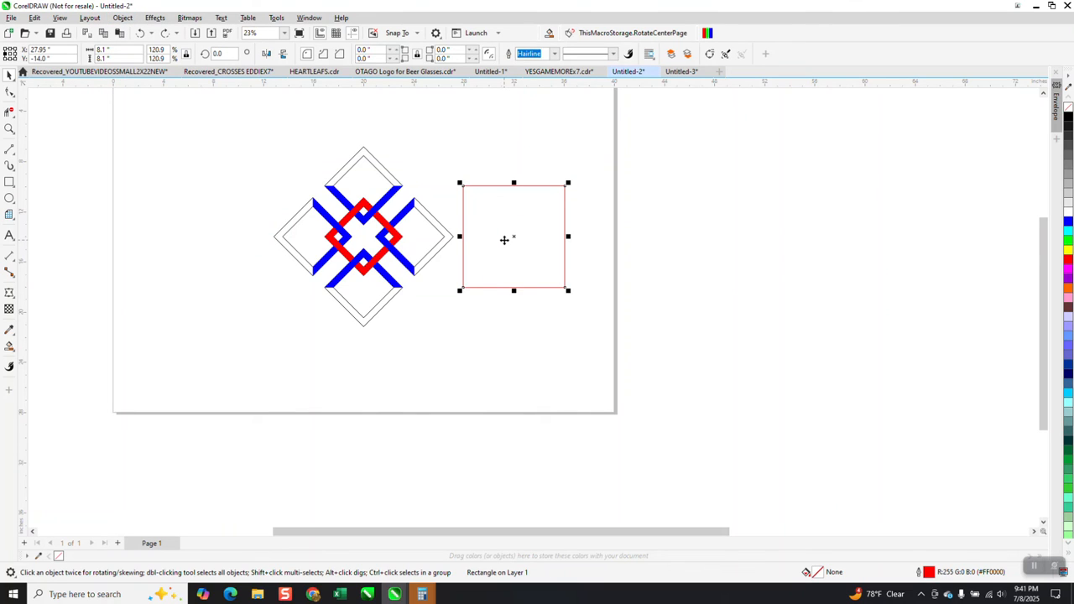
{"action": "key", "text": "Left"}
{"action": "key", "text": "Left"}
{"action": "key", "text": "Left"}
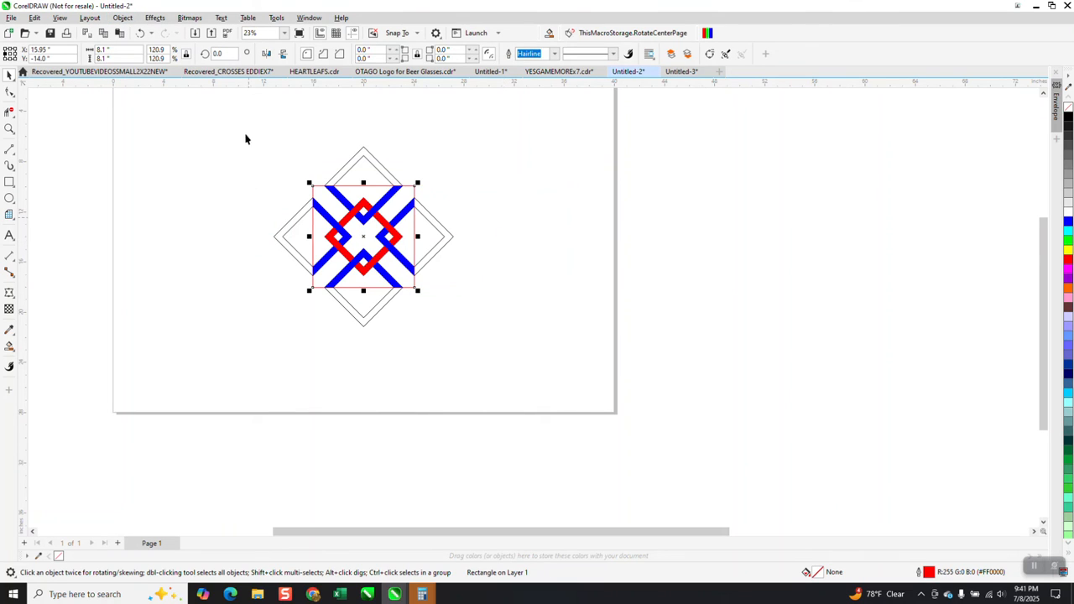
Intersect the motif group with the red square and move the resulting piece 16 inches to the right
{"action": "left_click_drag", "start_coordinate": [246, 139], "coordinate": [505, 356]}
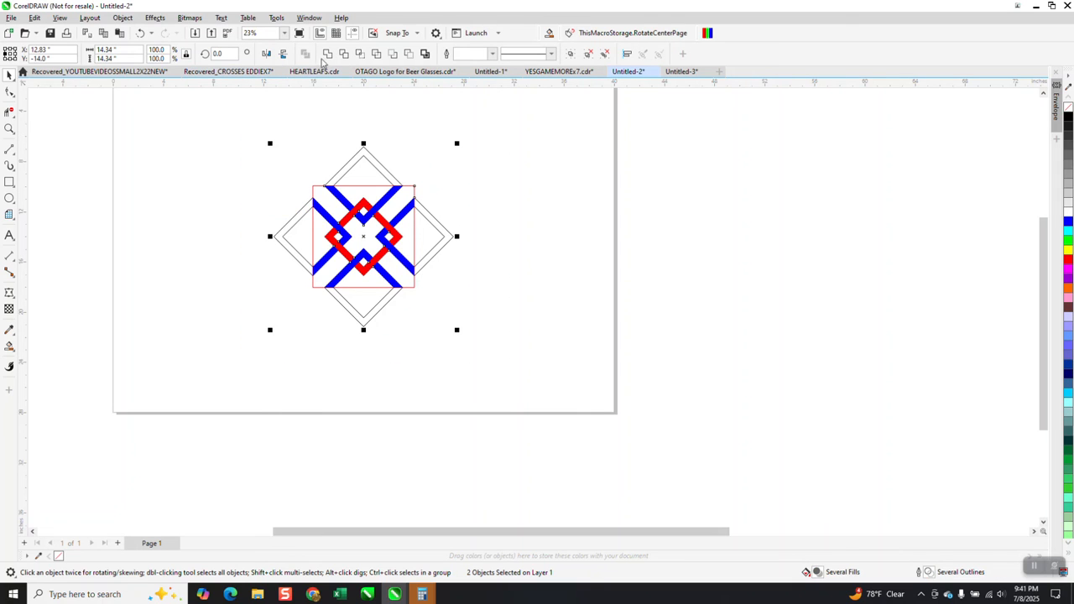
{"action": "left_click", "coordinate": [363, 57]}
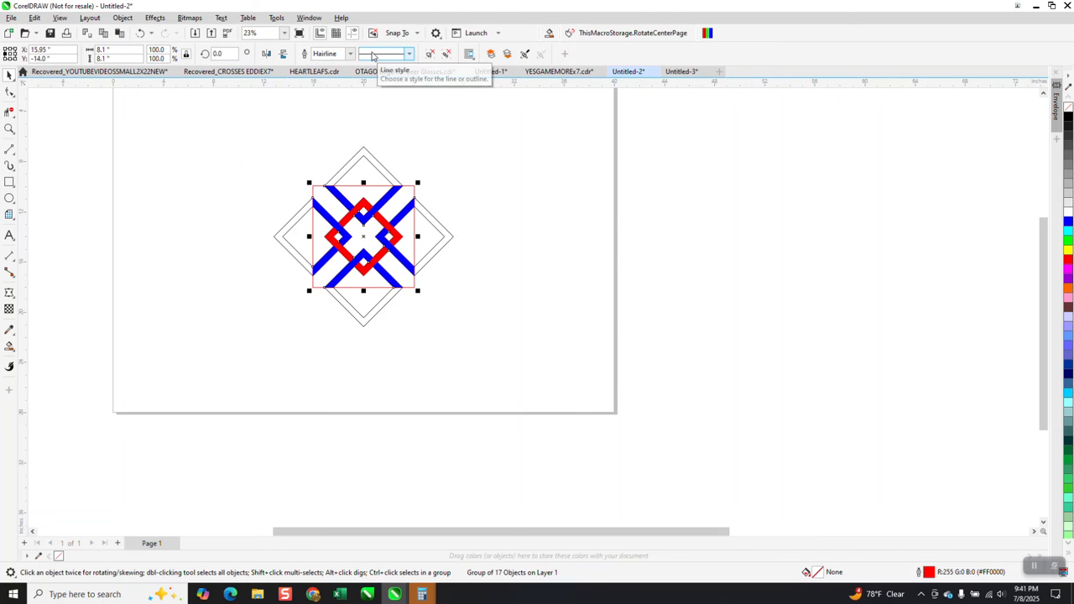
{"action": "key", "text": "Right"}
{"action": "key", "text": "Right"}
{"action": "key", "text": "Right"}
{"action": "key", "text": "Right"}
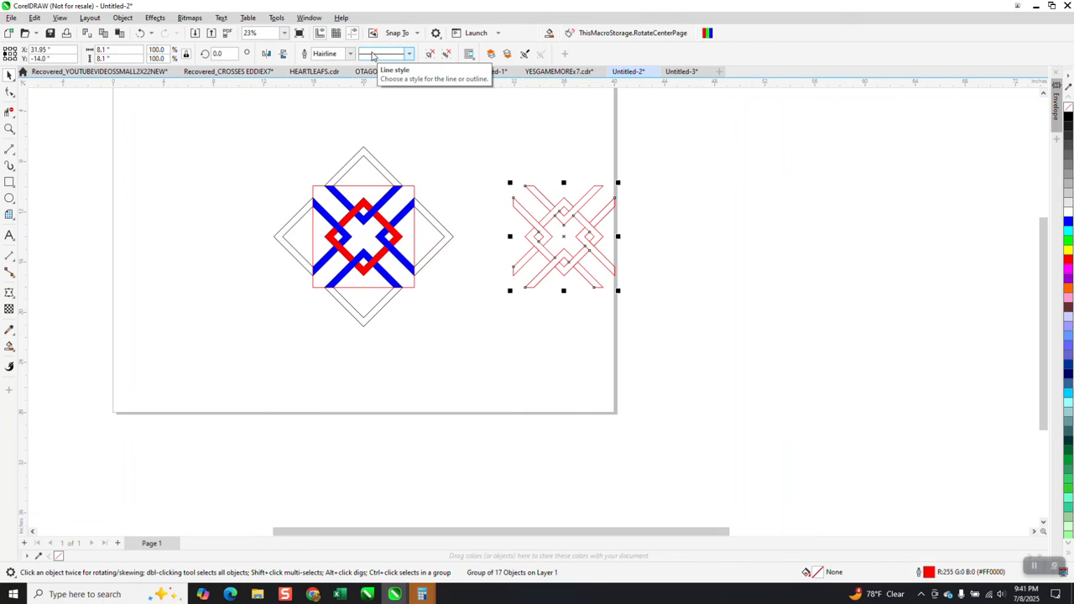
Move the original coloured motif group 28 inches to the right, beyond the intersected outline piece and off the page
{"action": "left_click", "coordinate": [412, 208]}
{"action": "key", "text": "Right"}
{"action": "key", "text": "Right"}
{"action": "key", "text": "Right"}
{"action": "key", "text": "Right"}
{"action": "key", "text": "Right"}
{"action": "key", "text": "Right"}
{"action": "key", "text": "Right"}
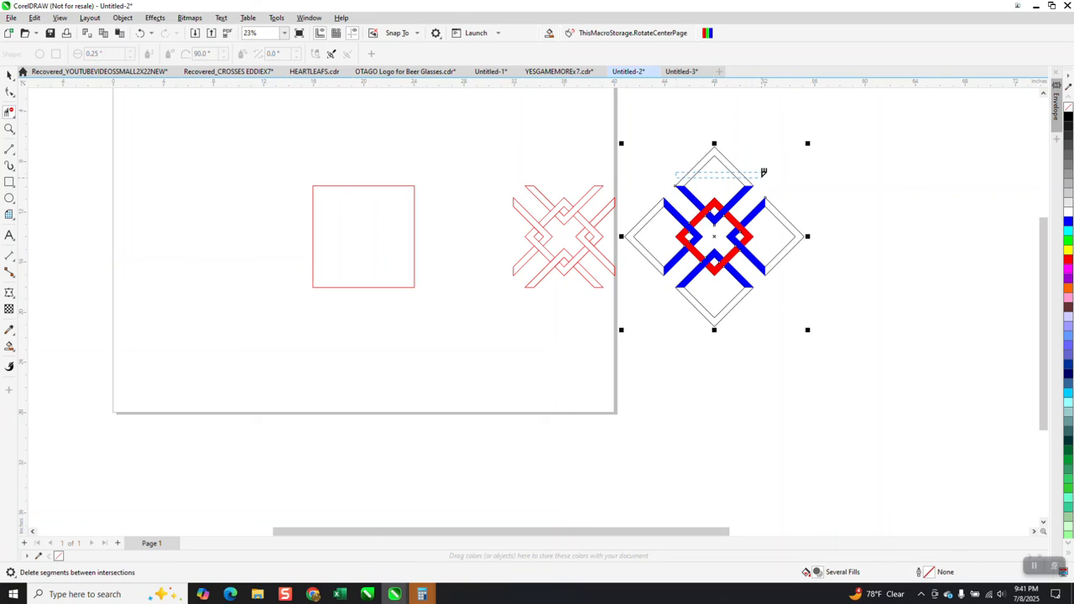
Delete the four outlined outer diamond frames from the coloured motif group with the Virtual Segment Delete tool
{"action": "left_click", "coordinate": [693, 170]}
{"action": "left_click", "coordinate": [783, 203]}
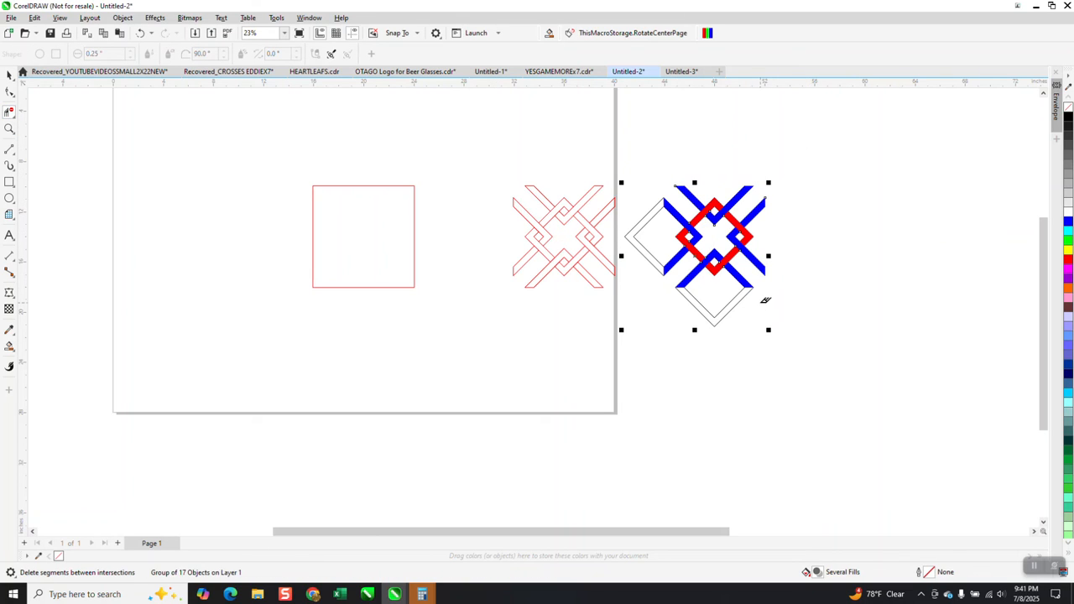
{"action": "left_click", "coordinate": [697, 317]}
{"action": "left_click", "coordinate": [658, 277]}
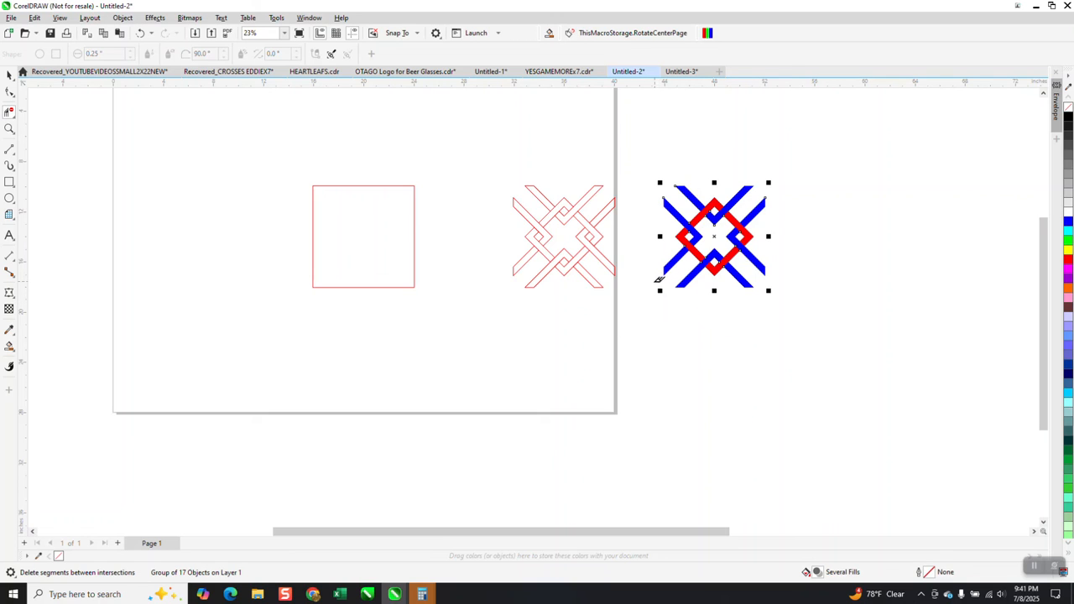
Scale the trimmed coloured motif proportionally to 4 inches wide
{"action": "left_click", "coordinate": [10, 75]}
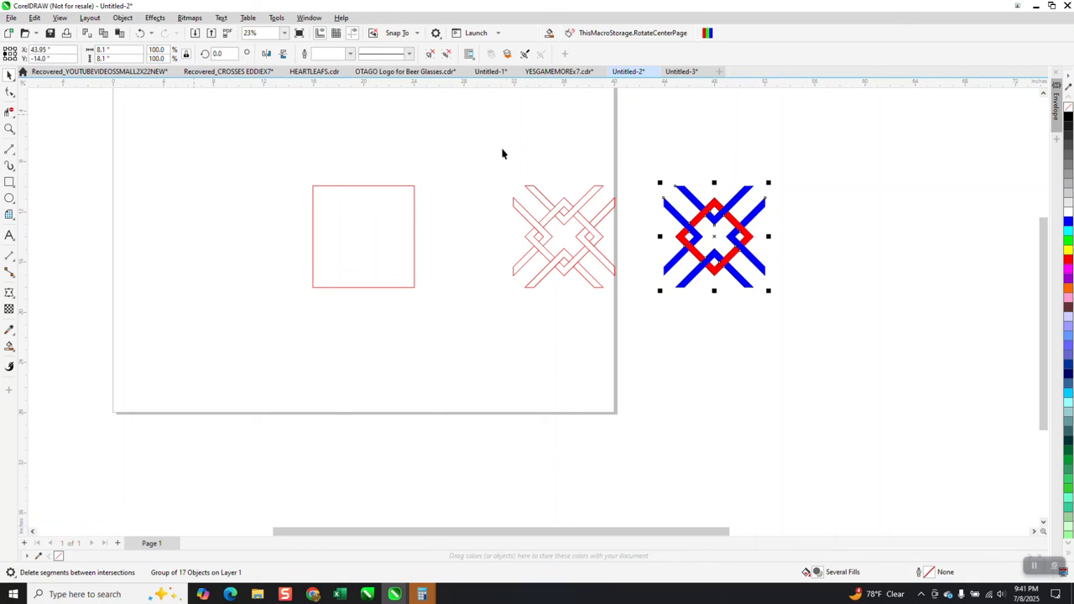
{"action": "left_click_drag", "start_coordinate": [125, 56], "coordinate": [68, 56]}
{"action": "type", "text": "4"}
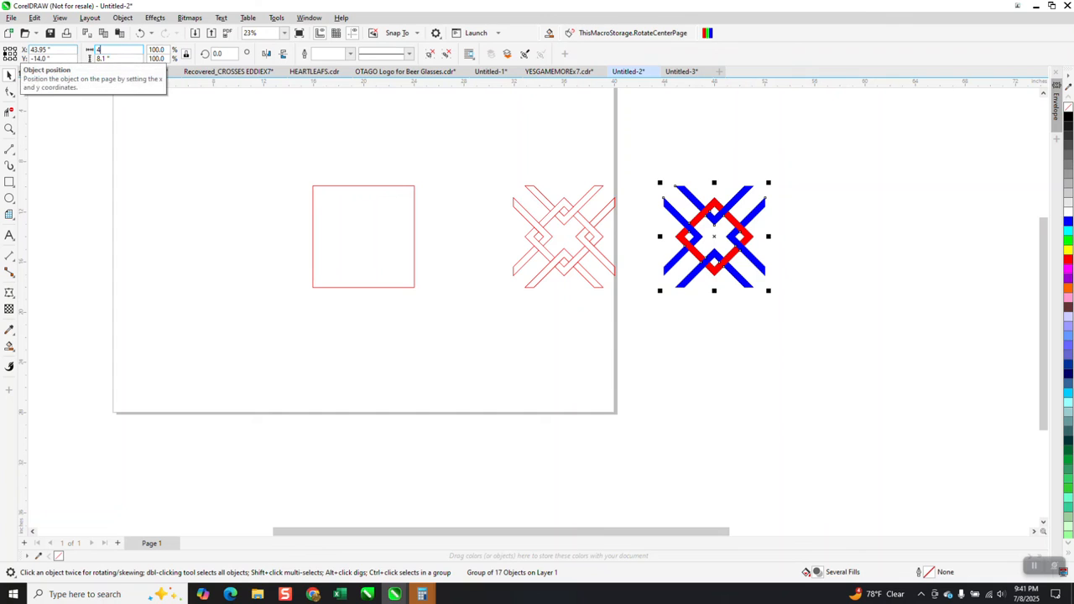
{"action": "key", "text": "Return"}
Duplicate the 4-inch motif five times to the right at 4-inch spacing to form a row of six tiles
{"action": "left_click", "coordinate": [405, 105]}
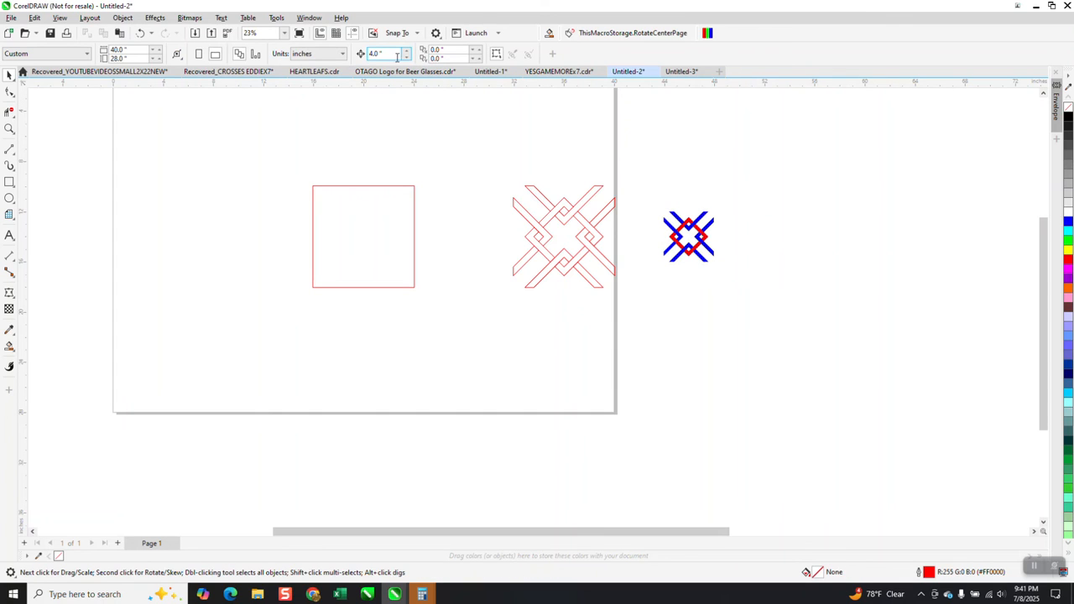
{"action": "left_click", "coordinate": [737, 269]}
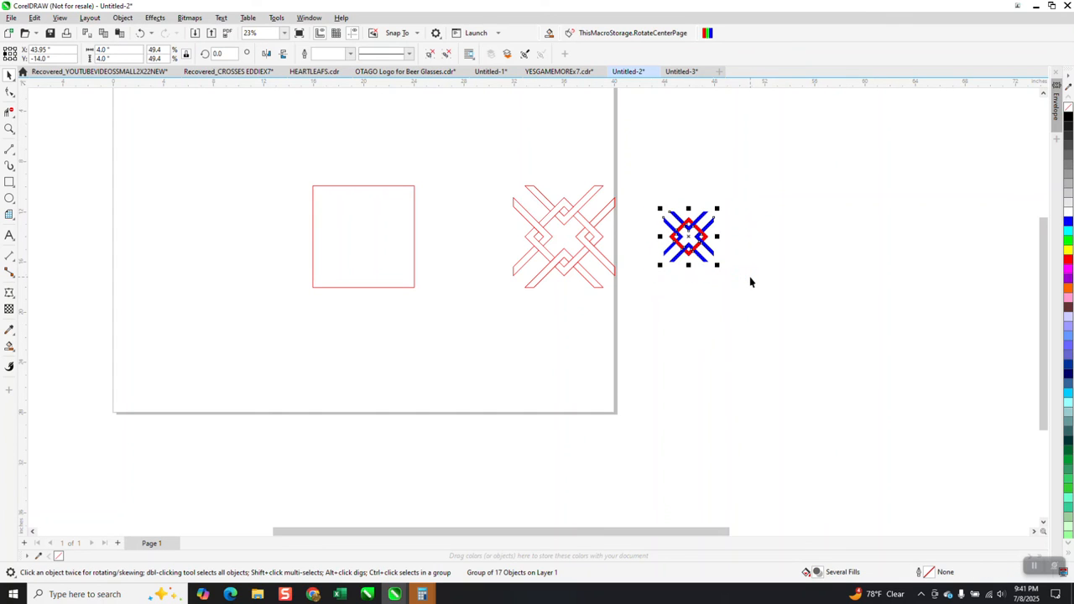
{"action": "key", "text": "ctrl+d"}
{"action": "key", "text": "ctrl+d"}
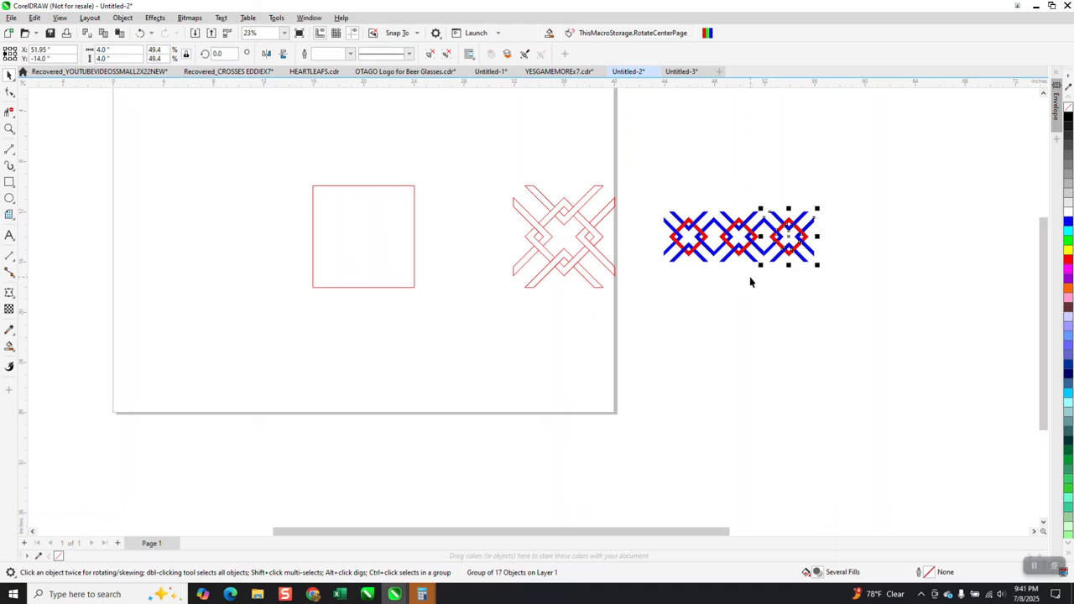
Duplicate the whole row of motifs three times downward at 4-inch spacing to form four rows
{"action": "key", "text": "ctrl+d"}
{"action": "key", "text": "ctrl+d"}
{"action": "key", "text": "ctrl+d"}
{"action": "left_click_drag", "start_coordinate": [655, 227], "coordinate": [995, 312]}
{"action": "key", "text": "ctrl+d"}
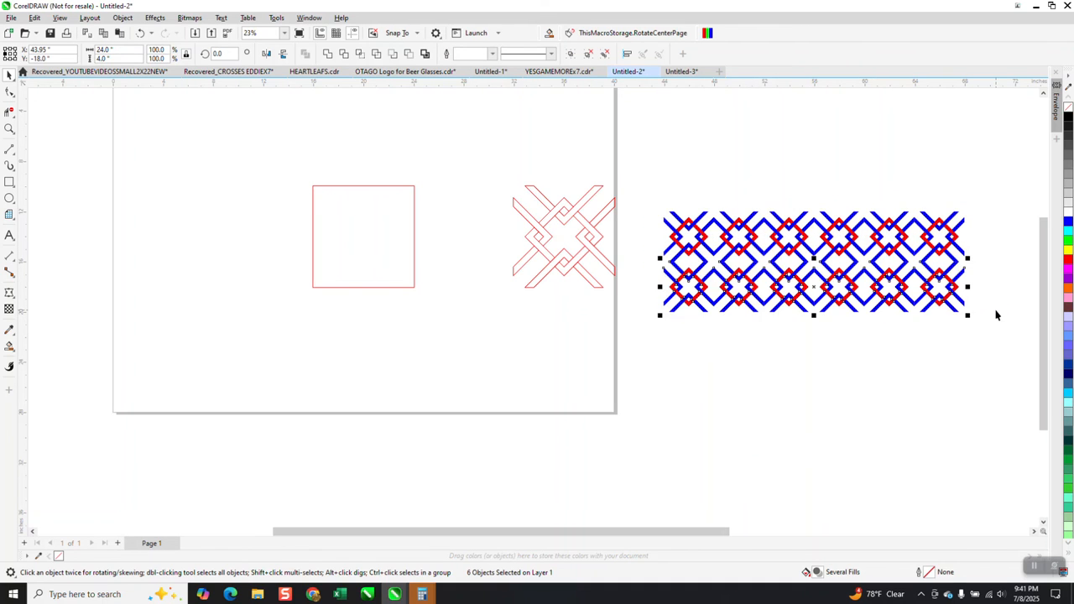
{"action": "key", "text": "ctrl+d"}
{"action": "key", "text": "ctrl+d"}
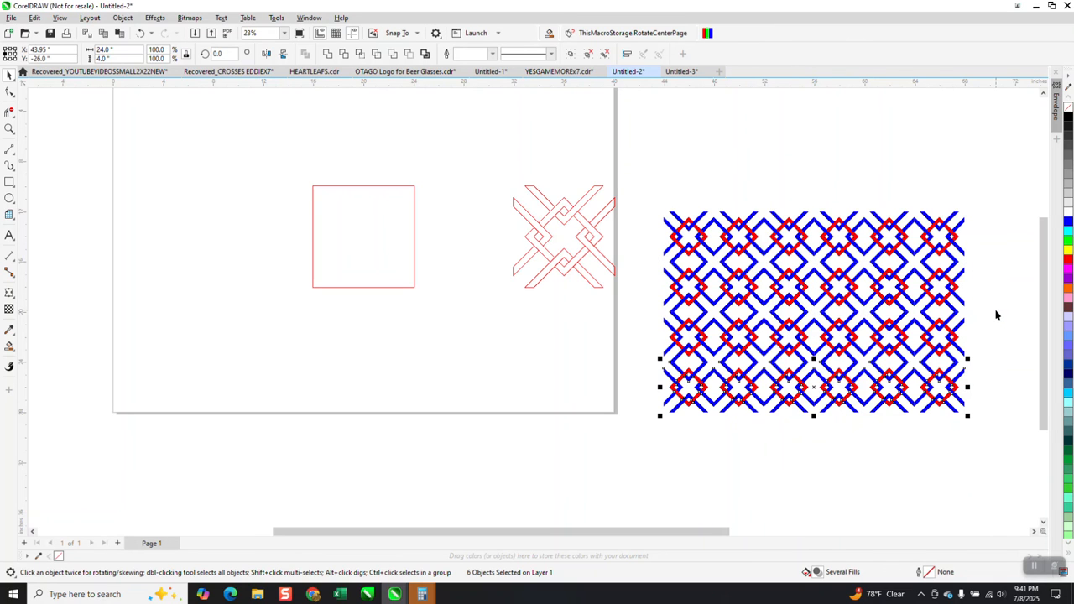
Examine how the tiles join near the pattern's upper-left corner and clear the selection
{"action": "left_click", "coordinate": [9, 129]}
{"action": "left_click_drag", "start_coordinate": [652, 223], "coordinate": [720, 254]}
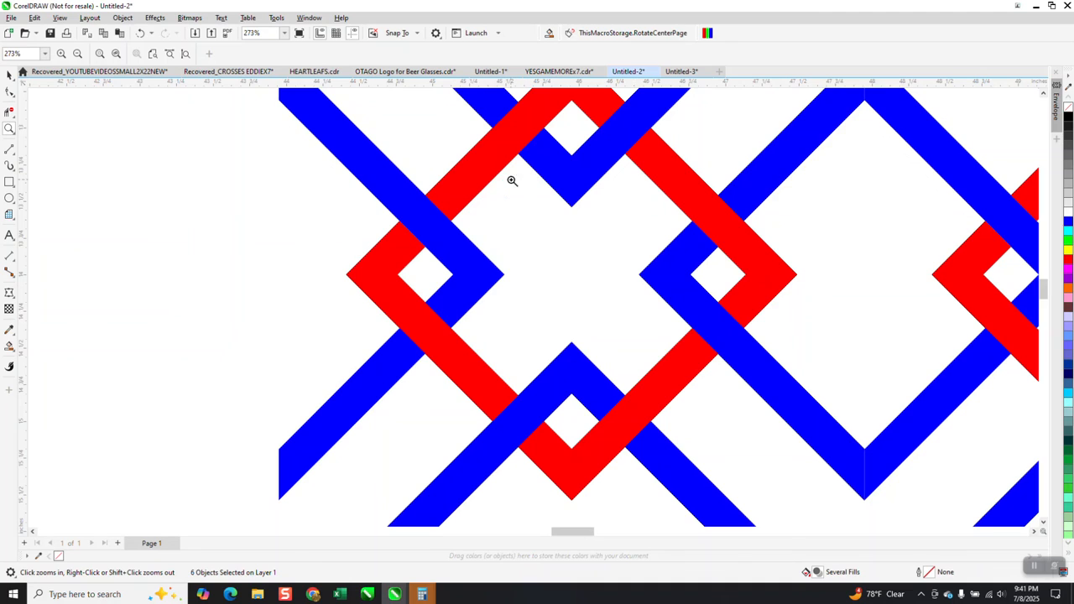
{"action": "scroll", "coordinate": [501, 200], "scroll_direction": "down", "scroll_amount": 1}
{"action": "scroll", "coordinate": [621, 214], "scroll_direction": "down", "scroll_amount": 1}
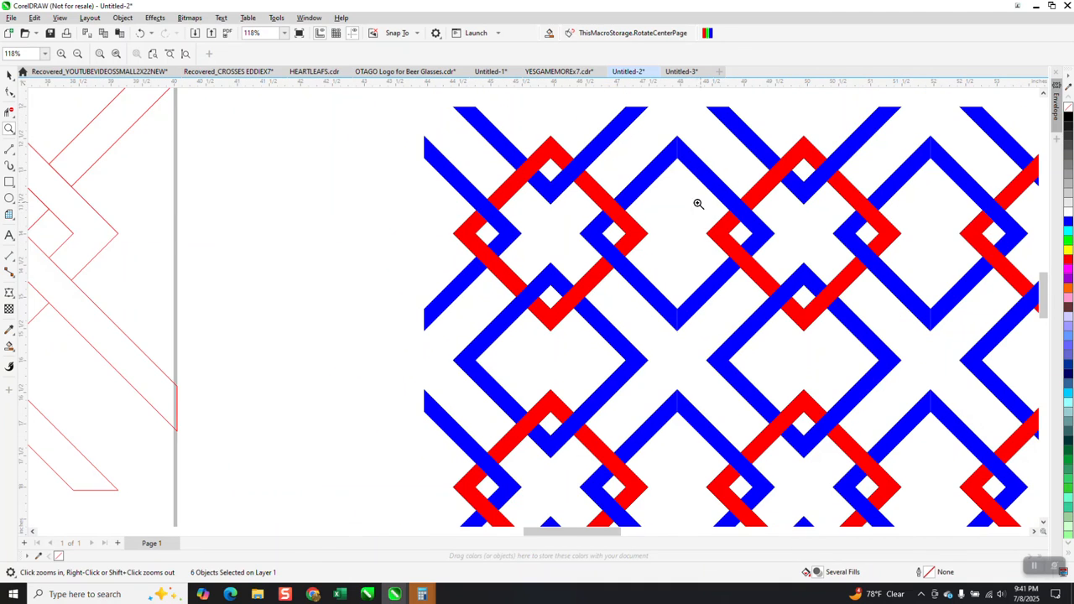
{"action": "scroll", "coordinate": [696, 203], "scroll_direction": "down", "scroll_amount": 1}
{"action": "scroll", "coordinate": [635, 202], "scroll_direction": "down", "scroll_amount": 1}
{"action": "scroll", "coordinate": [663, 201], "scroll_direction": "down", "scroll_amount": 1}
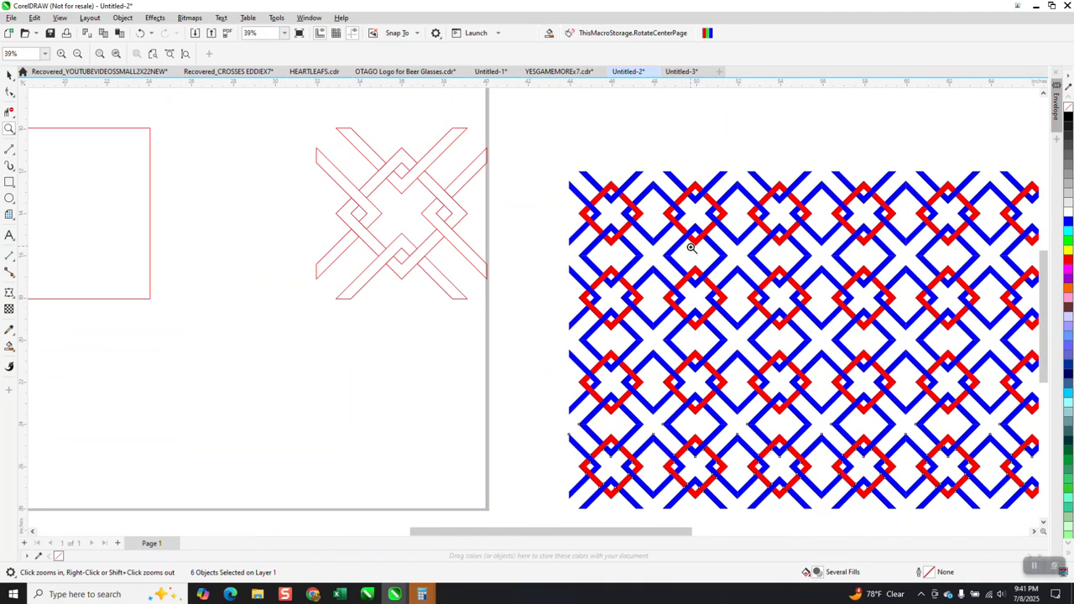
{"action": "scroll", "coordinate": [693, 248], "scroll_direction": "down", "scroll_amount": 1}
{"action": "left_click", "coordinate": [10, 74]}
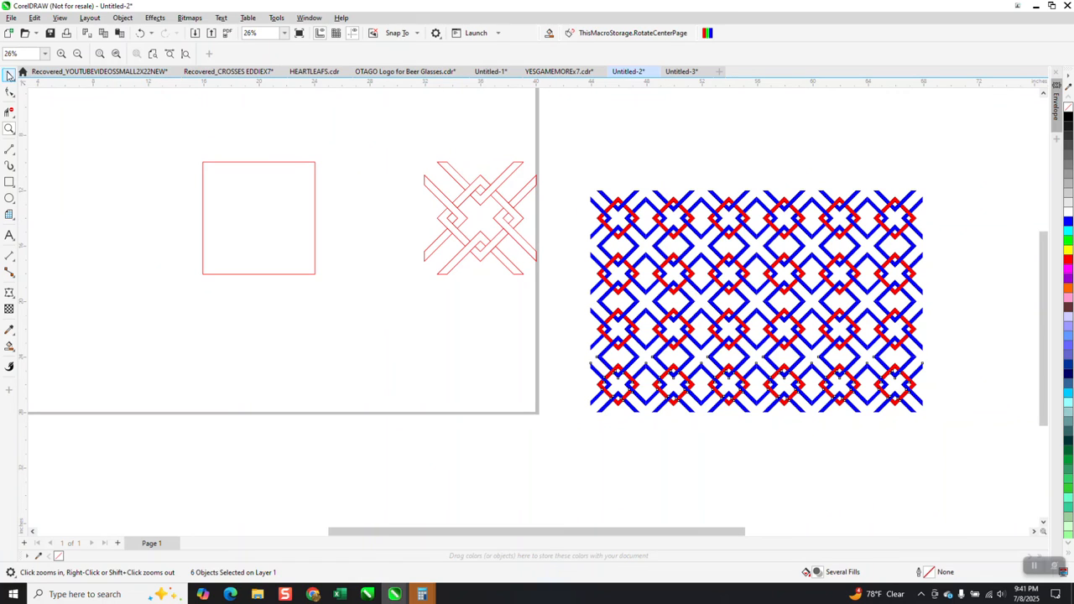
{"action": "left_click", "coordinate": [570, 189]}
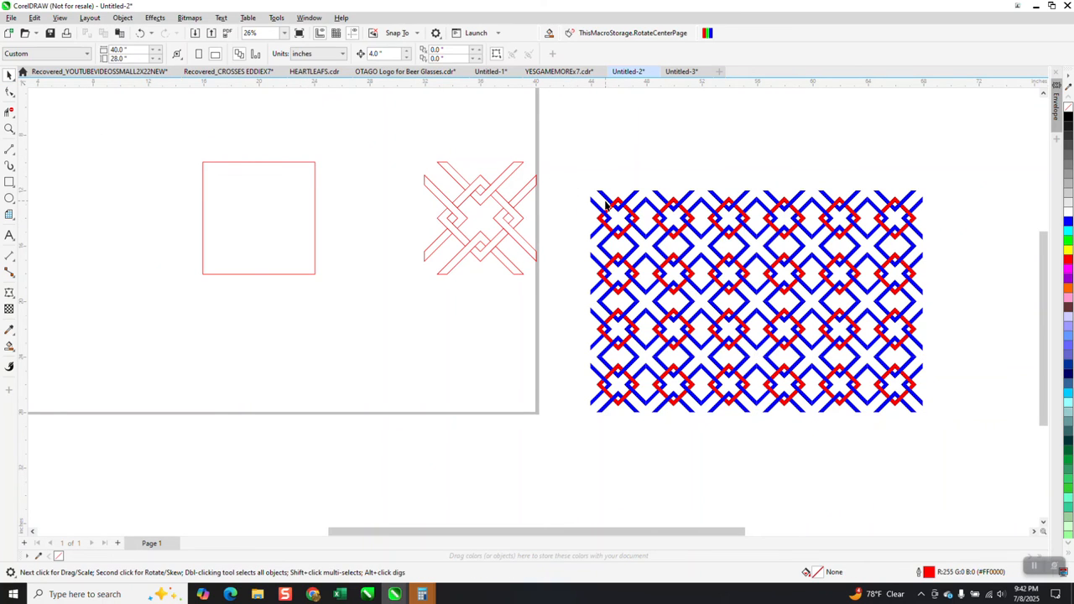
Inspect the red and blue interlacing and tile seams up close in the middle of the pattern
{"action": "left_click", "coordinate": [10, 129]}
{"action": "left_click", "coordinate": [933, 403]}
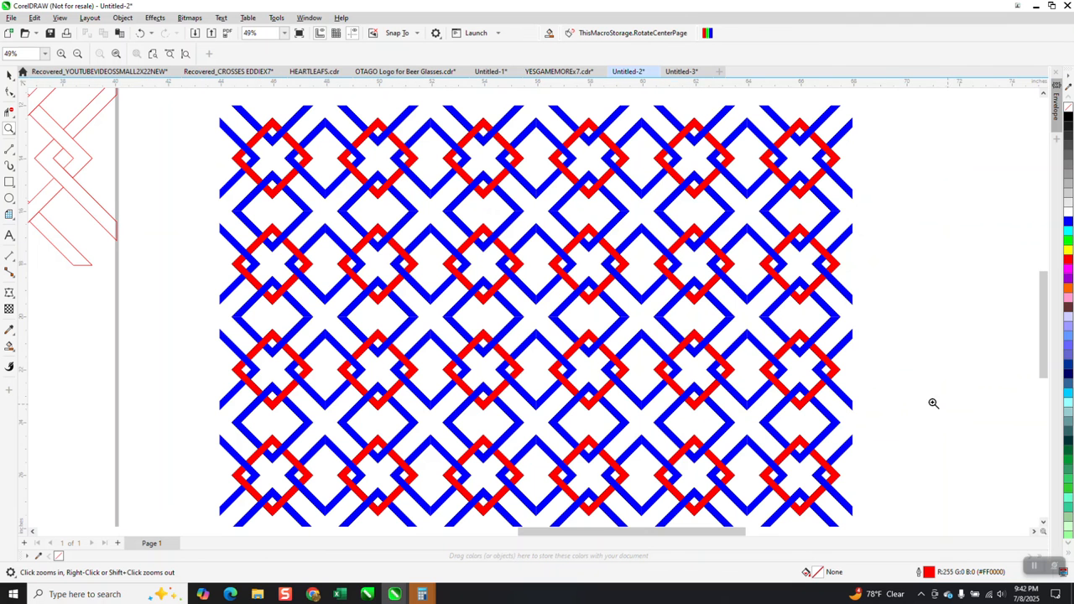
{"action": "left_click_drag", "start_coordinate": [645, 231], "coordinate": [793, 332]}
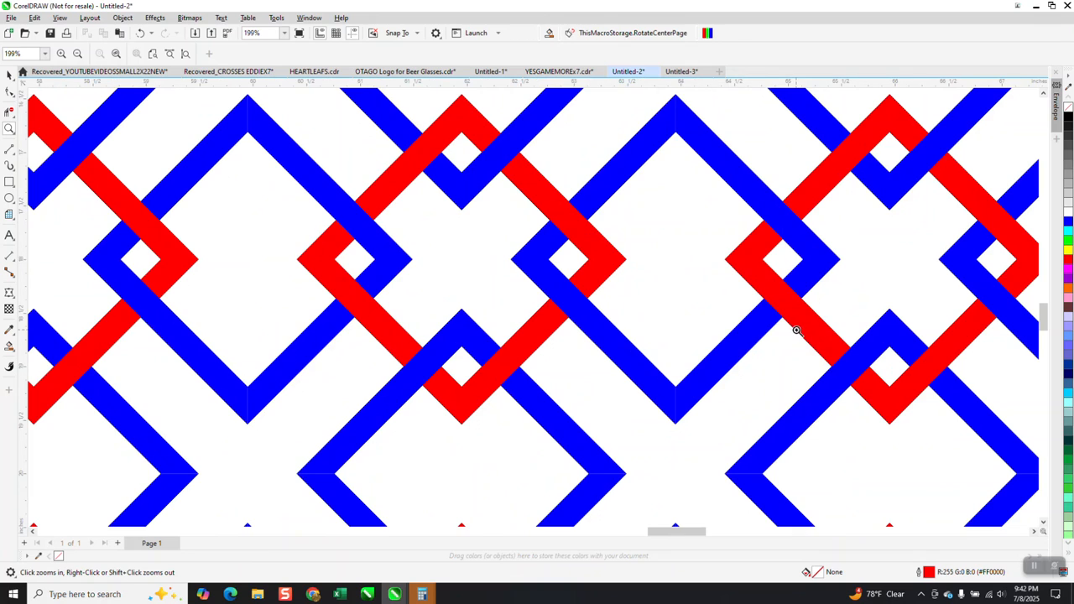
{"action": "scroll", "coordinate": [809, 322], "scroll_direction": "down", "scroll_amount": 1}
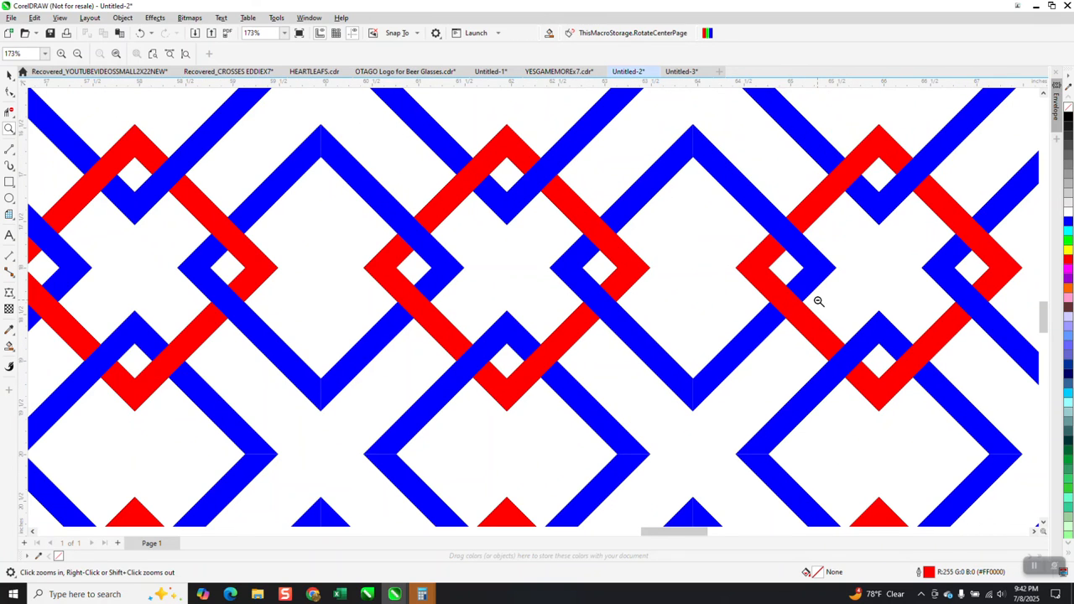